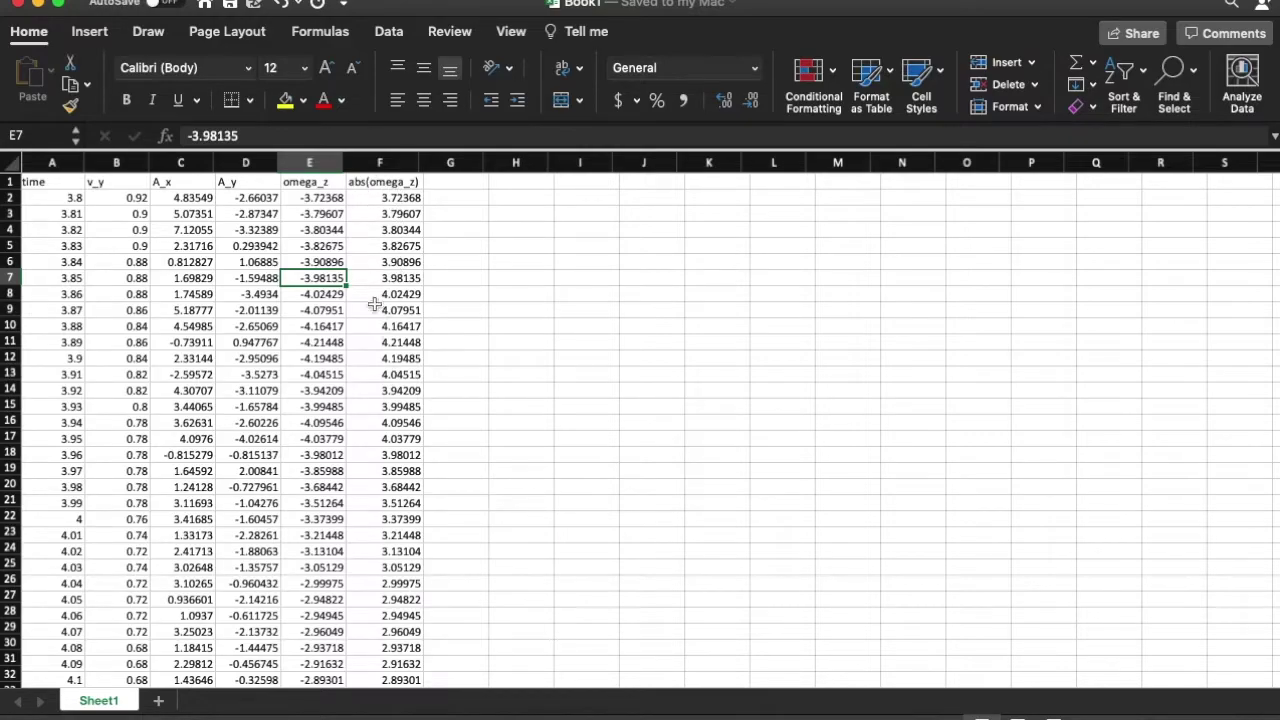
Insert a column before v_y and move the abs(omega_z) column into it, directly after the time column.
left_click(129, 161)
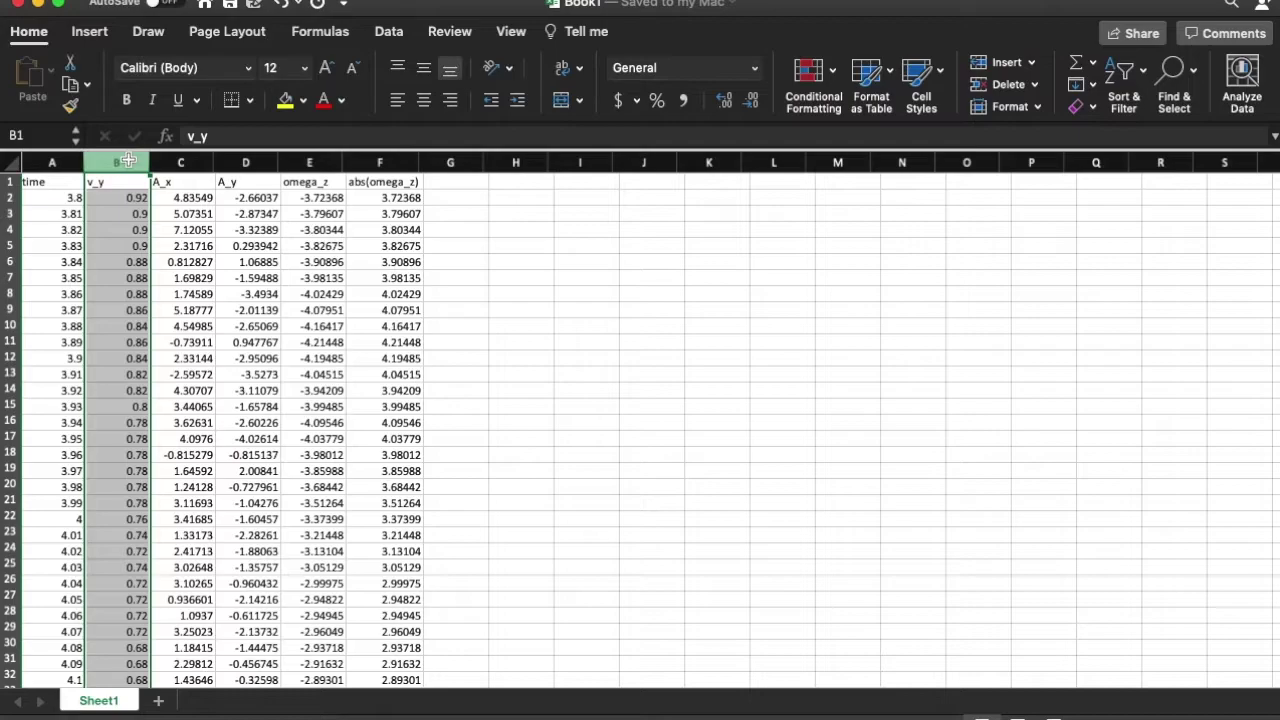
right_click(129, 161)
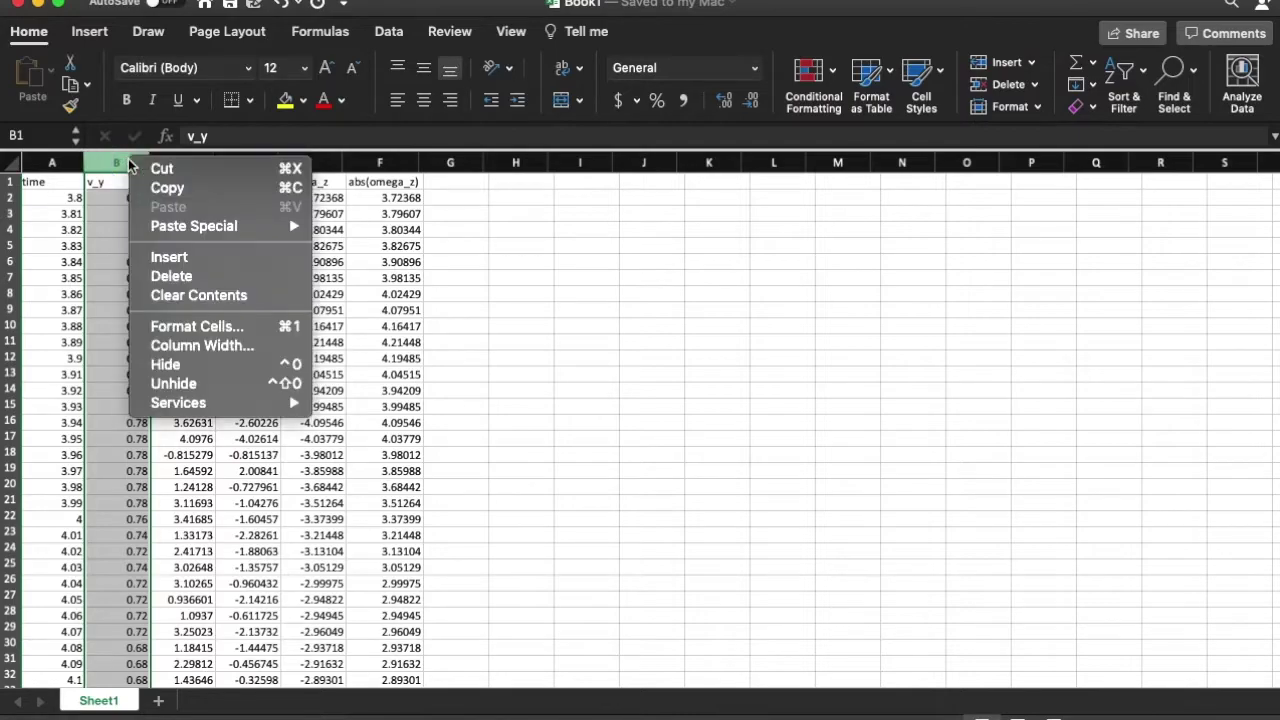
left_click(188, 258)
left_click(465, 165)
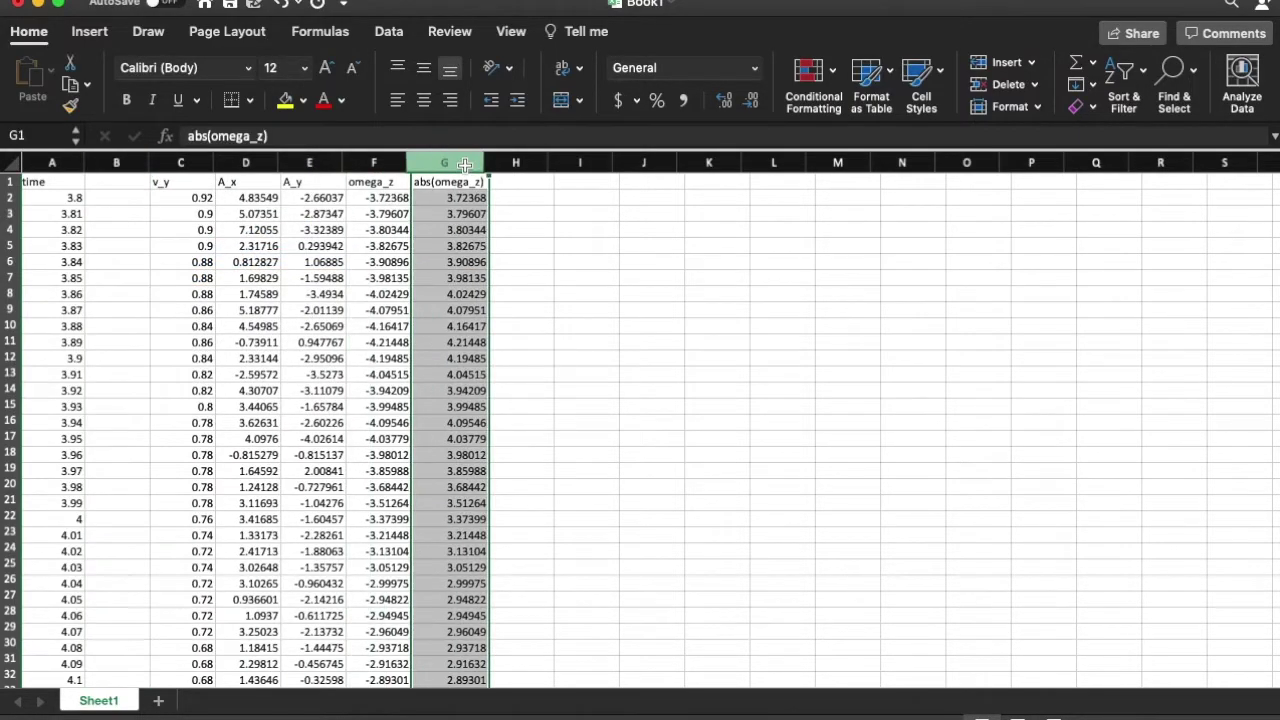
key("super+c")
left_click(118, 161)
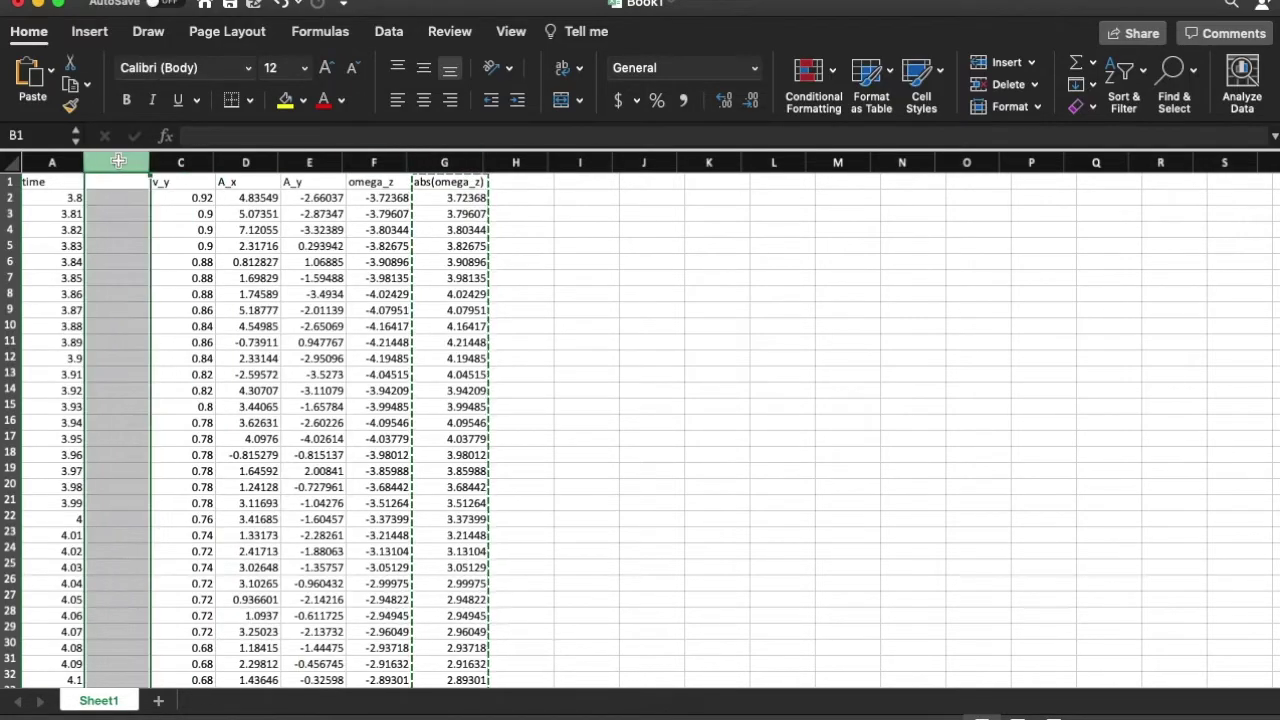
key("super+v")
Insert a column before A_x and give it the header A_norm.
left_click(256, 163)
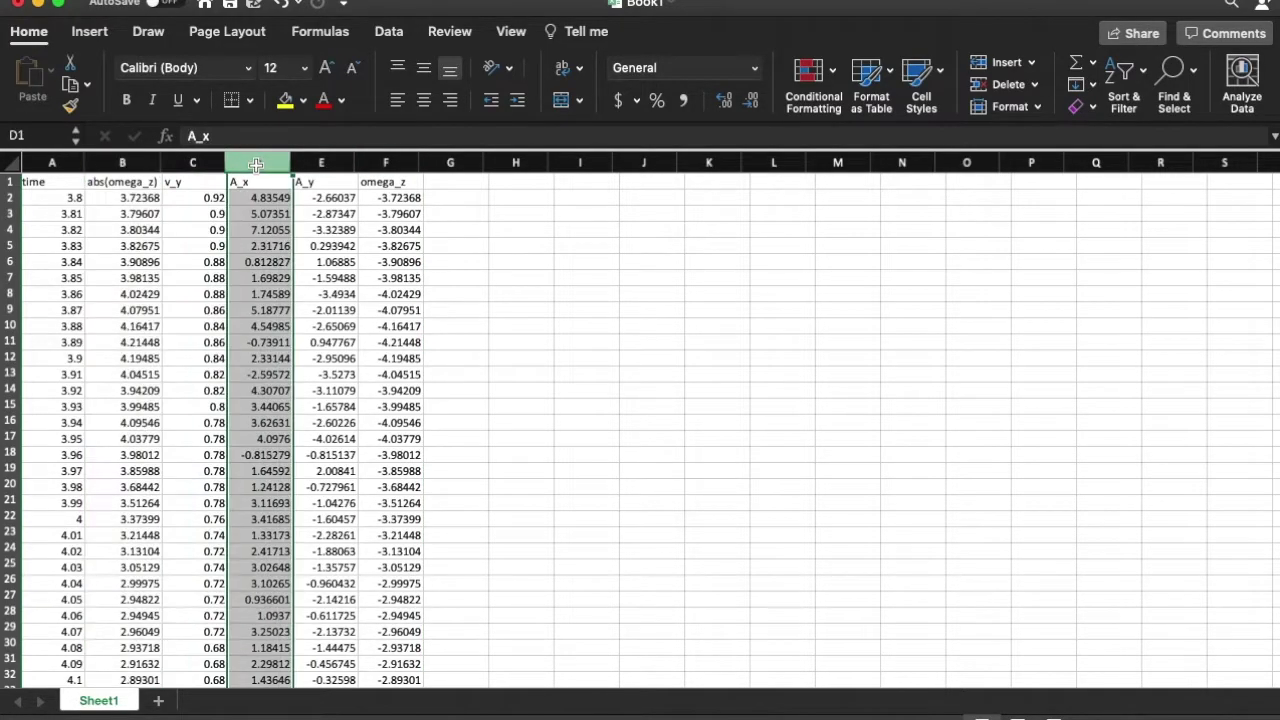
right_click(256, 165)
left_click(294, 261)
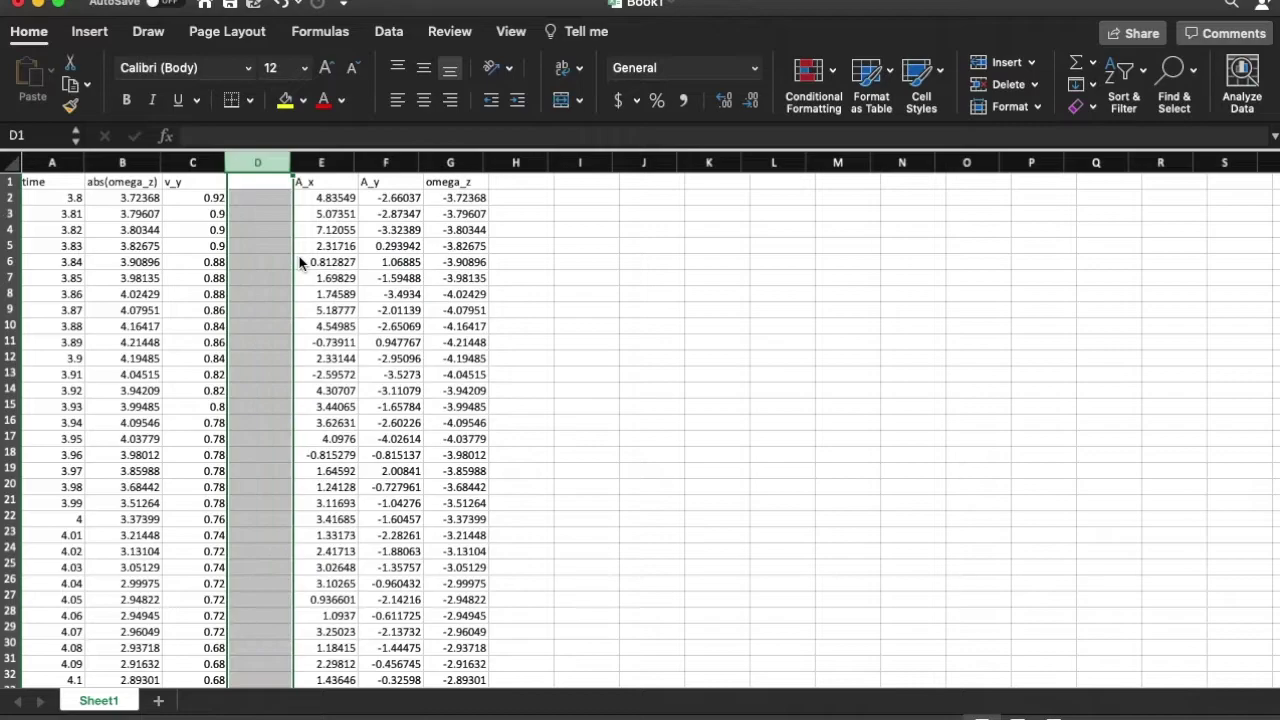
left_click(268, 183)
type("A_norm")
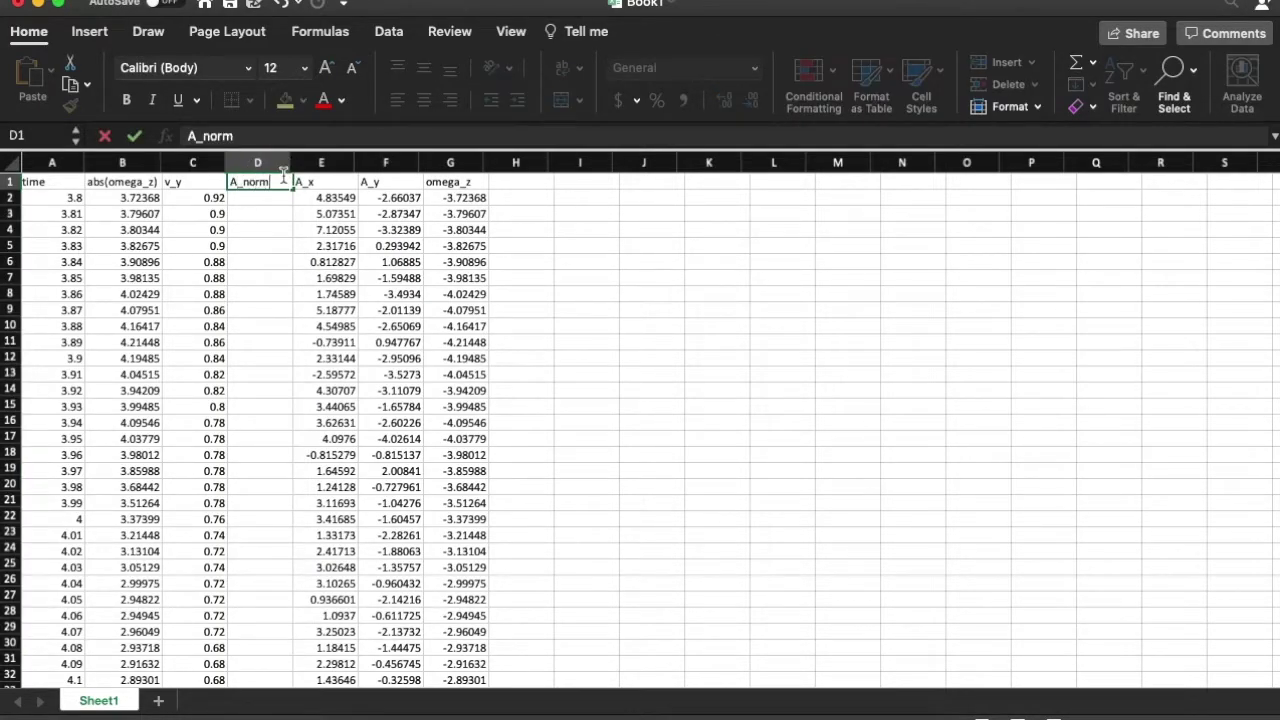
key("Return")
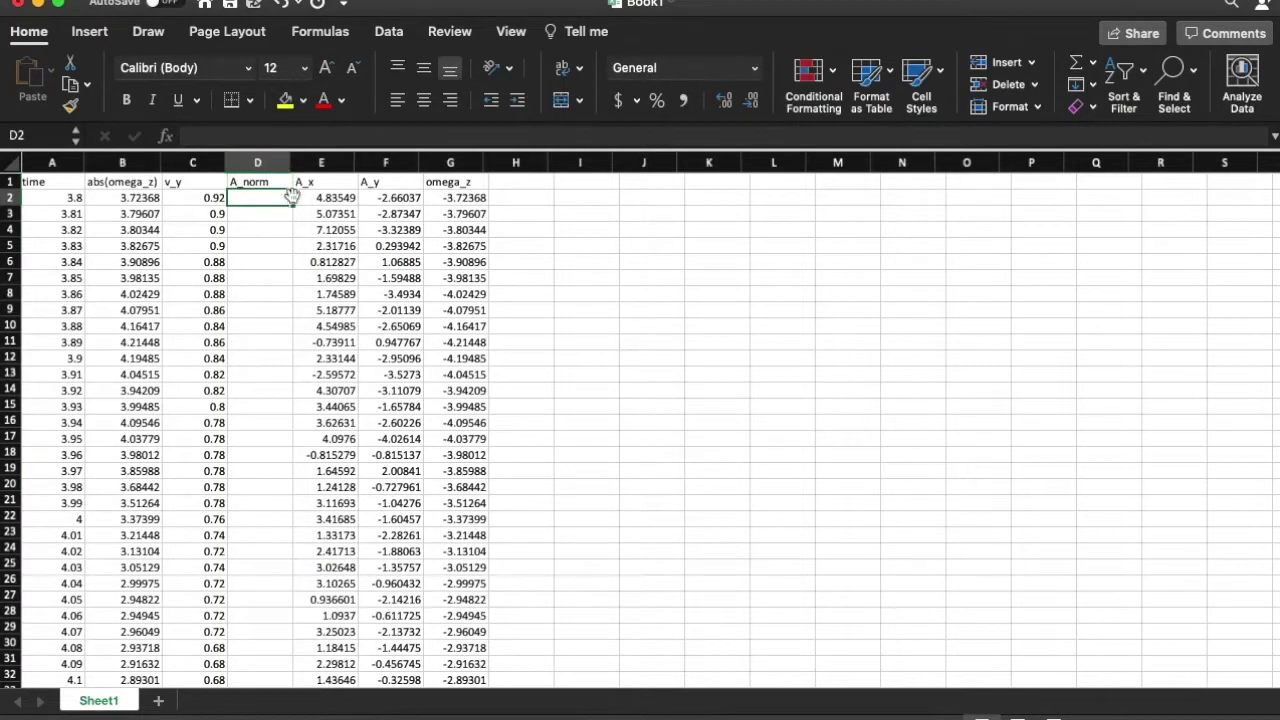
Enter =SQRT(E2^2+F2^2) in the first A_norm data cell and fill the formula down the column.
type("=sqrt(")
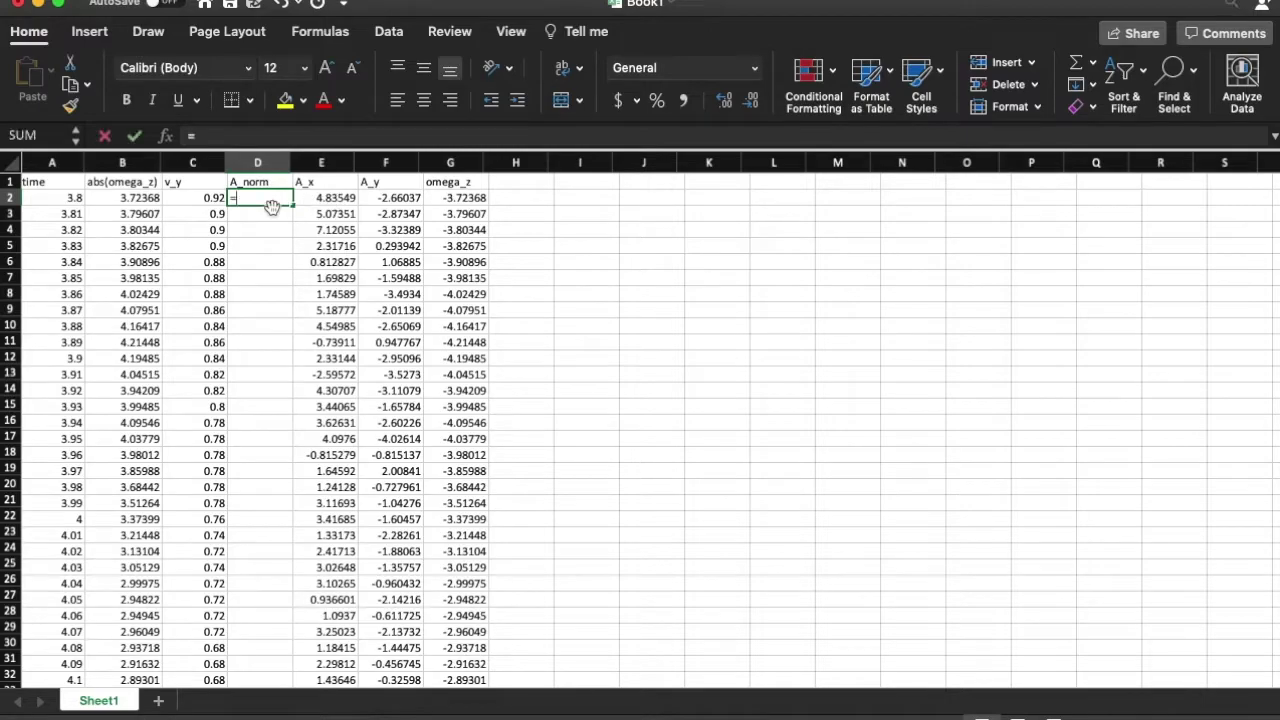
left_click(327, 198)
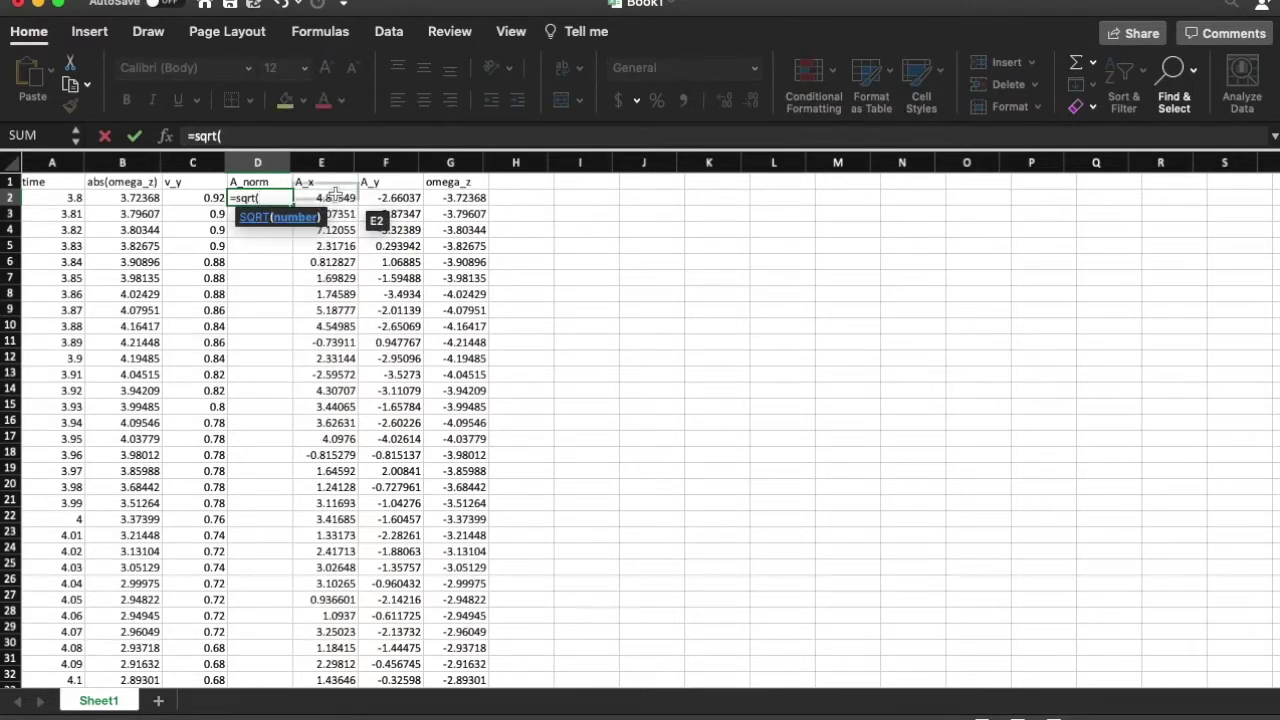
type("^")
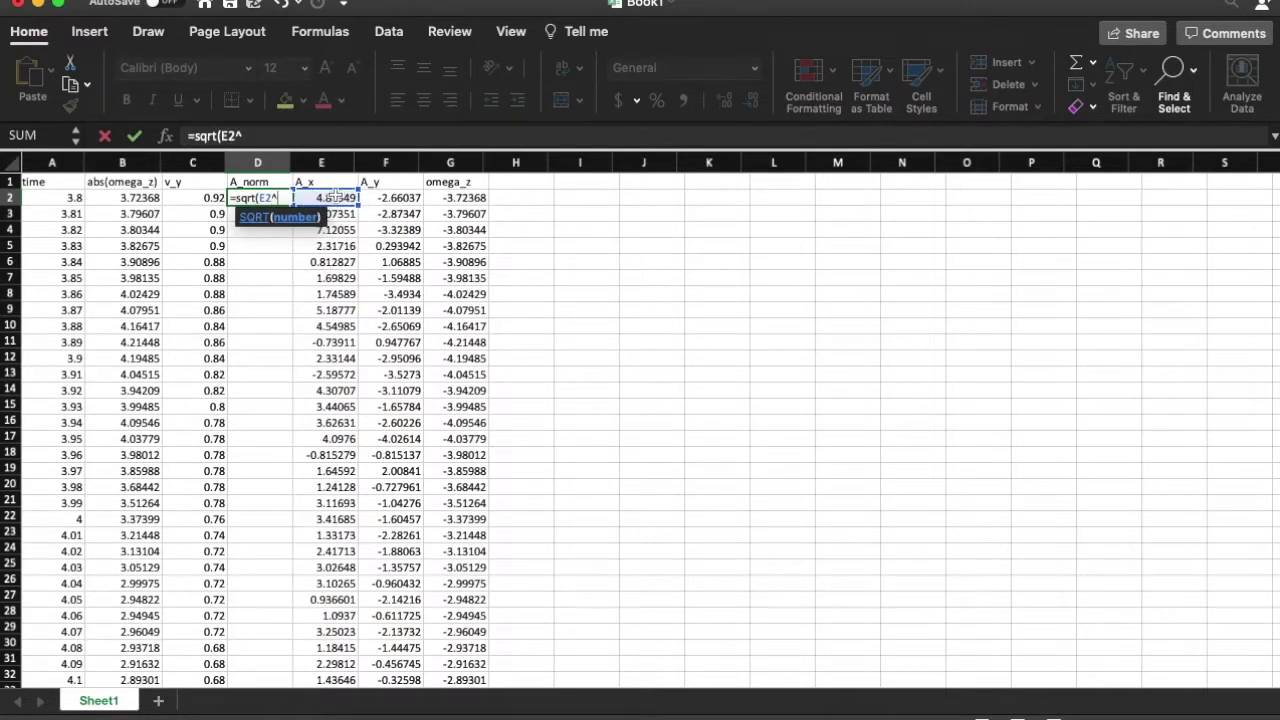
type("2+")
left_click(395, 198)
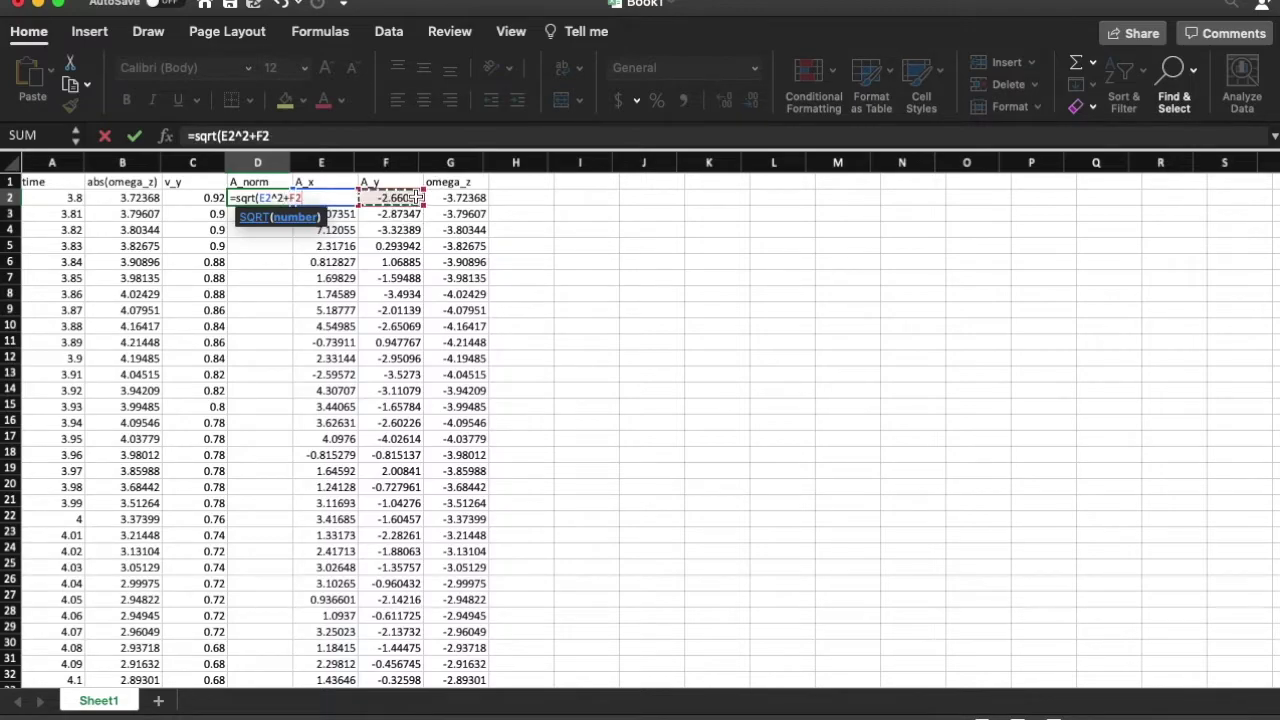
left_click(327, 136)
type("^")
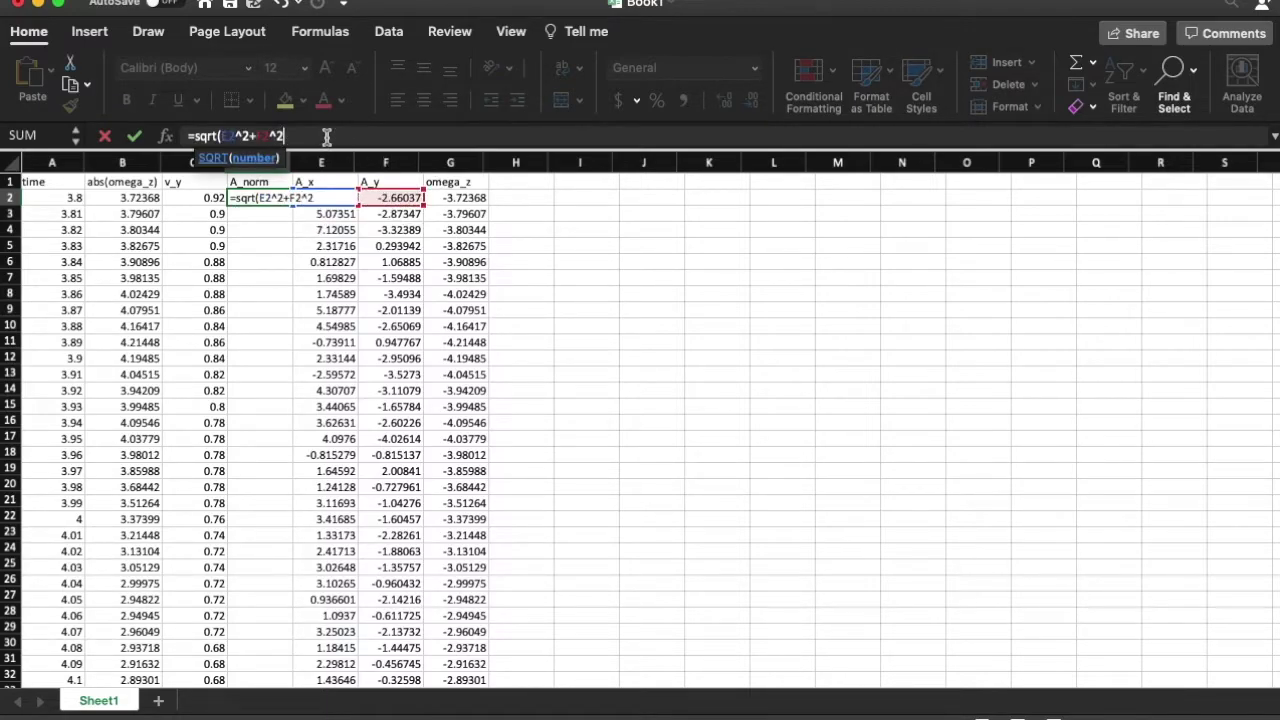
type("2")
key("Return")
left_click(272, 198)
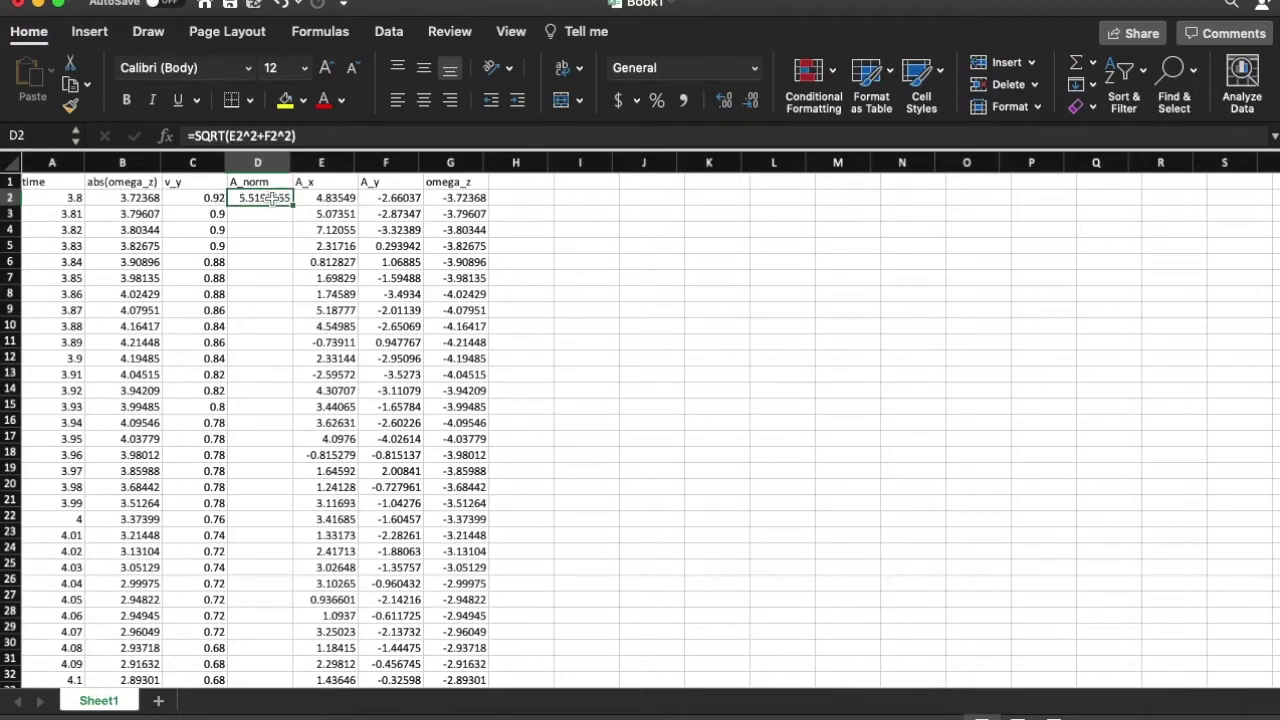
double_click(293, 206)
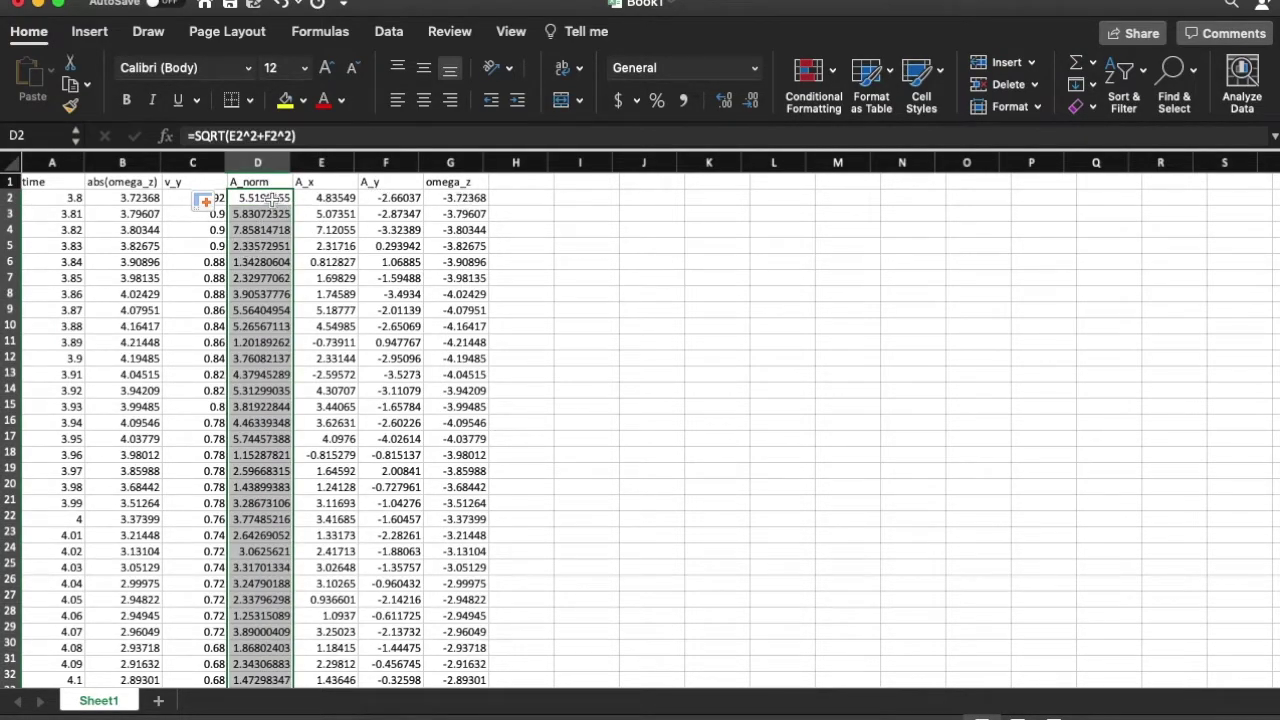
left_click(173, 198)
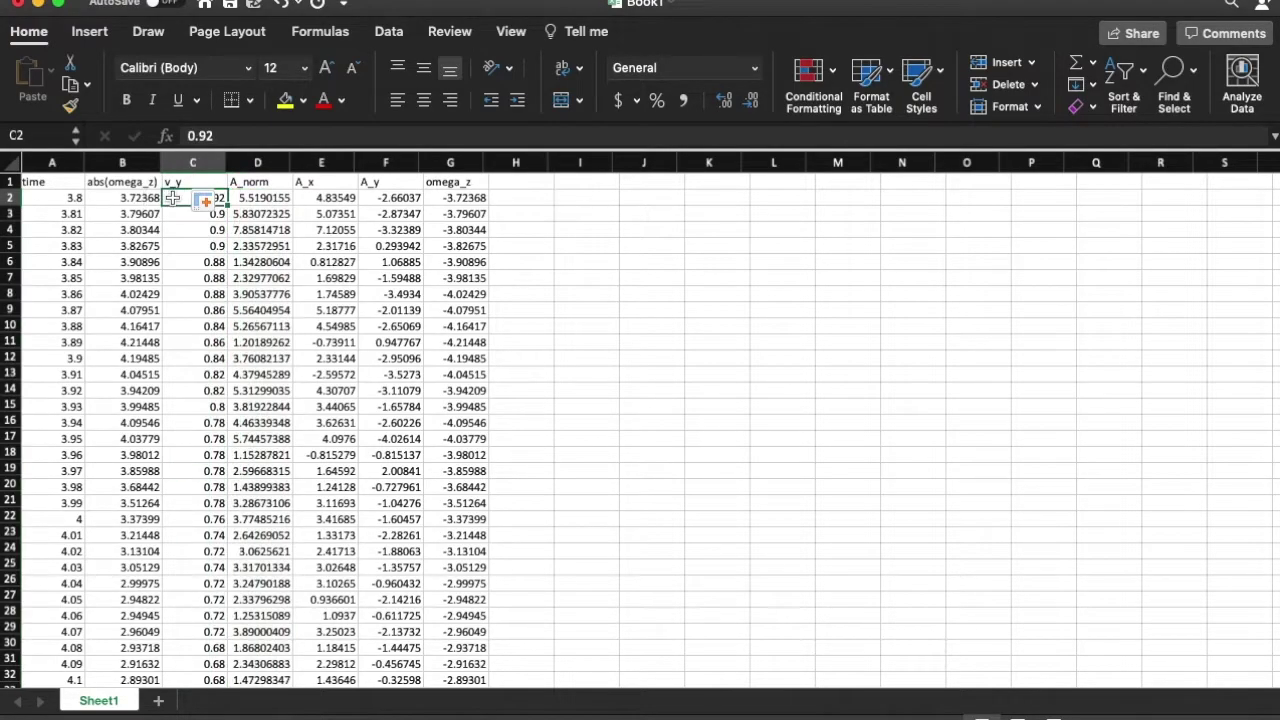
left_click_drag(173, 198, 177, 340)
left_click(190, 342)
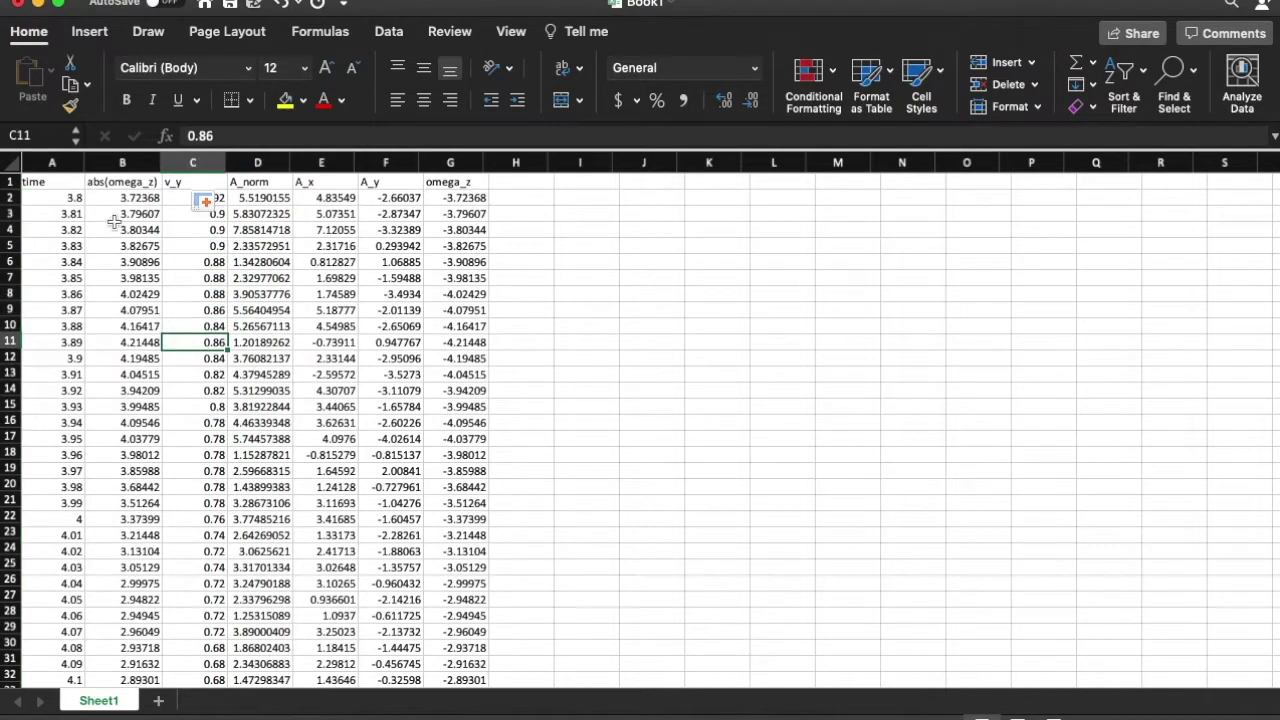
left_click_drag(107, 198, 121, 345)
left_click(121, 345)
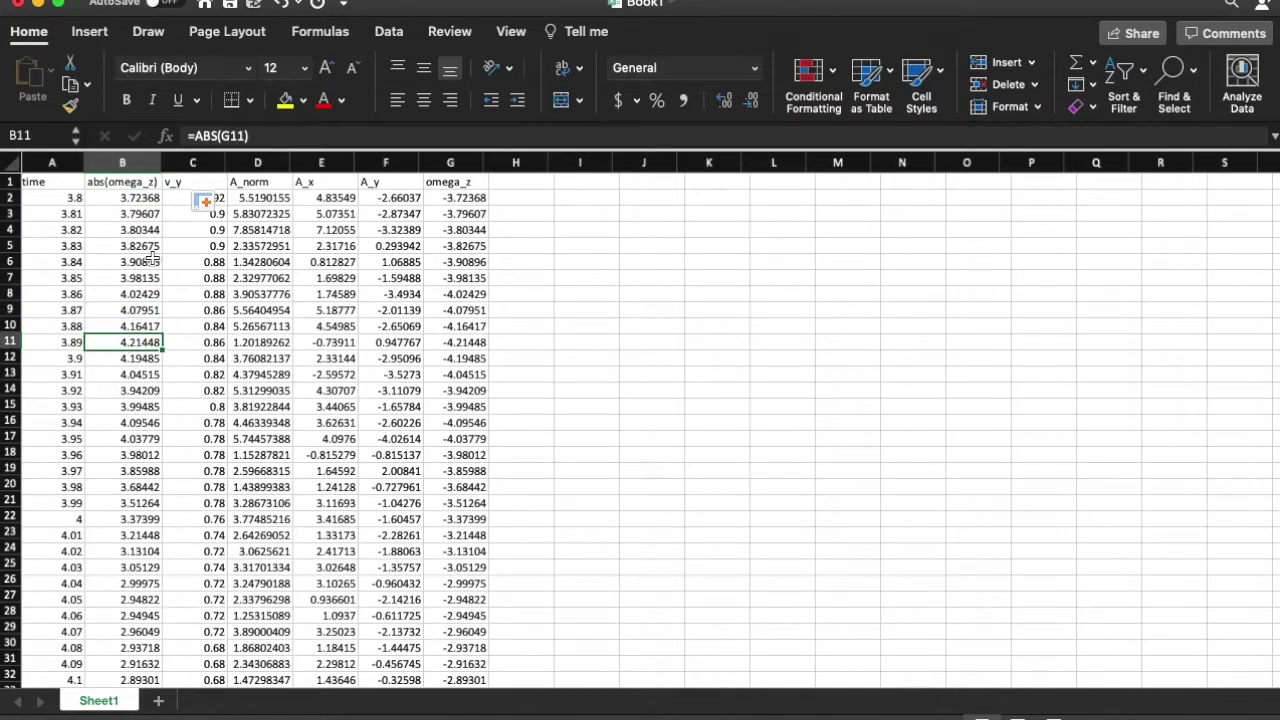
Insert a markers-only scatter chart of v_y against abs(omega_z) from the data range B2:C95.
left_click_drag(128, 200, 181, 287)
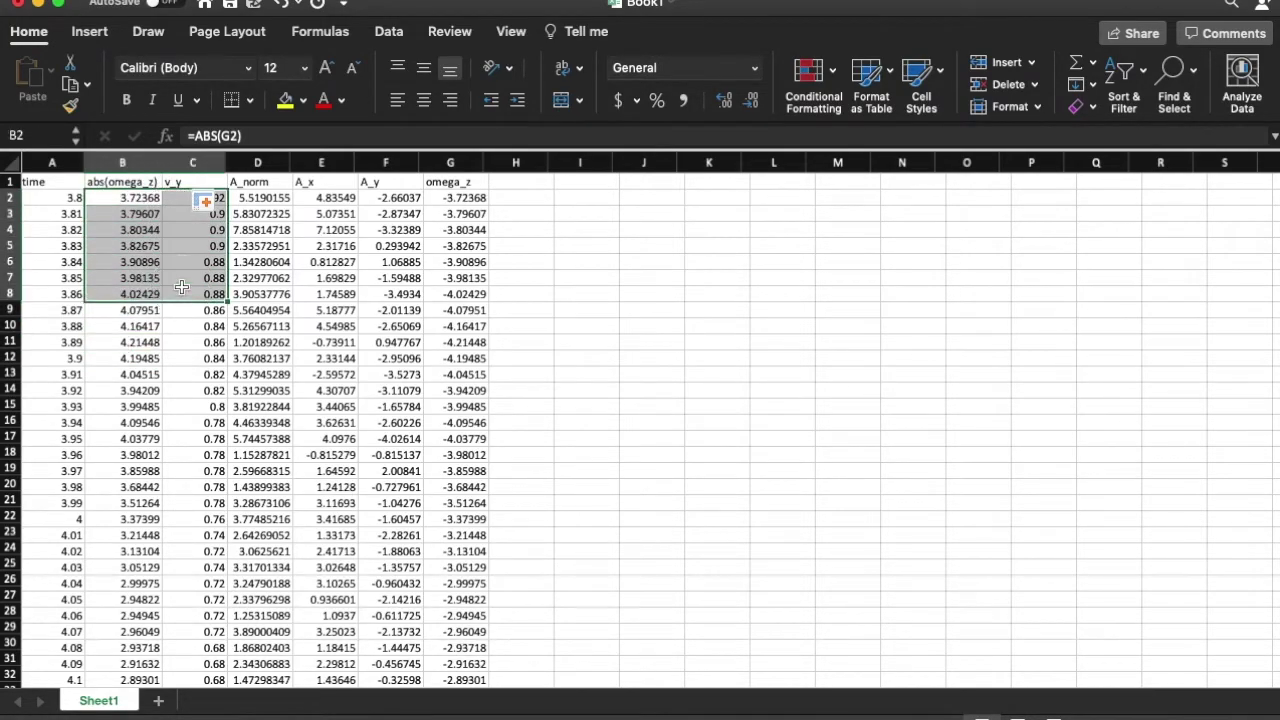
key("super+shift+Down")
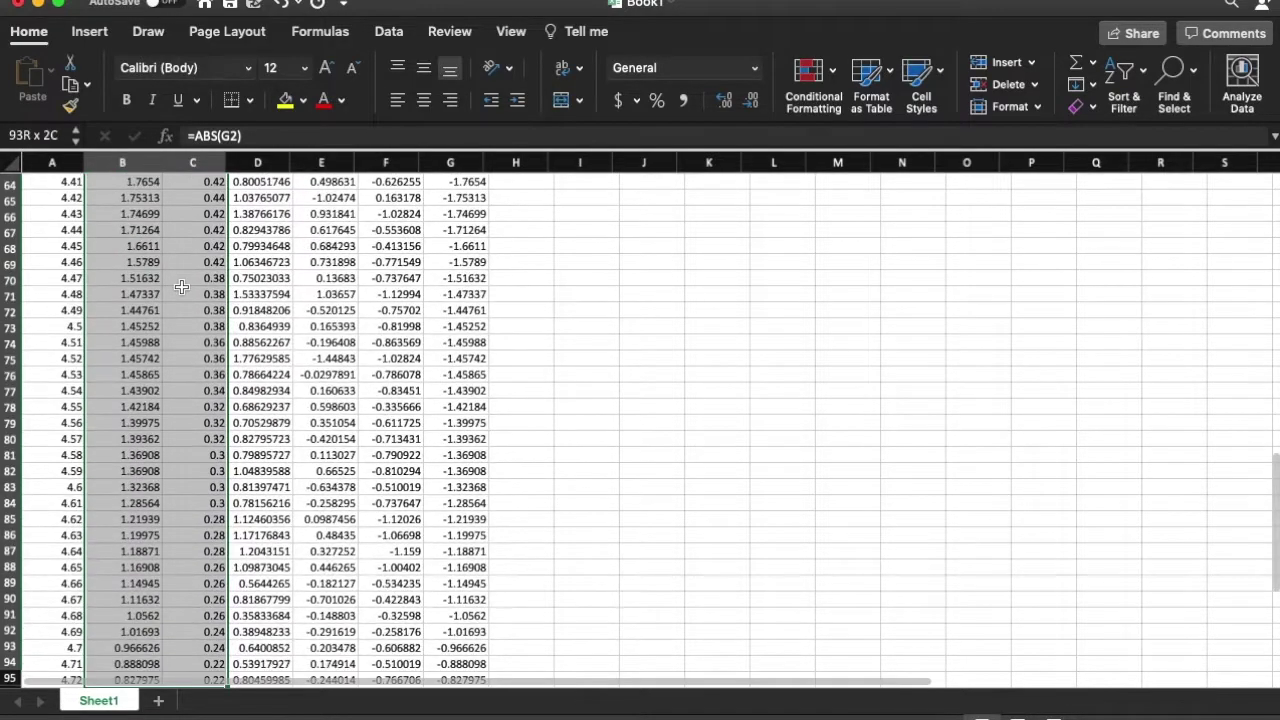
left_click(89, 31)
left_click(645, 100)
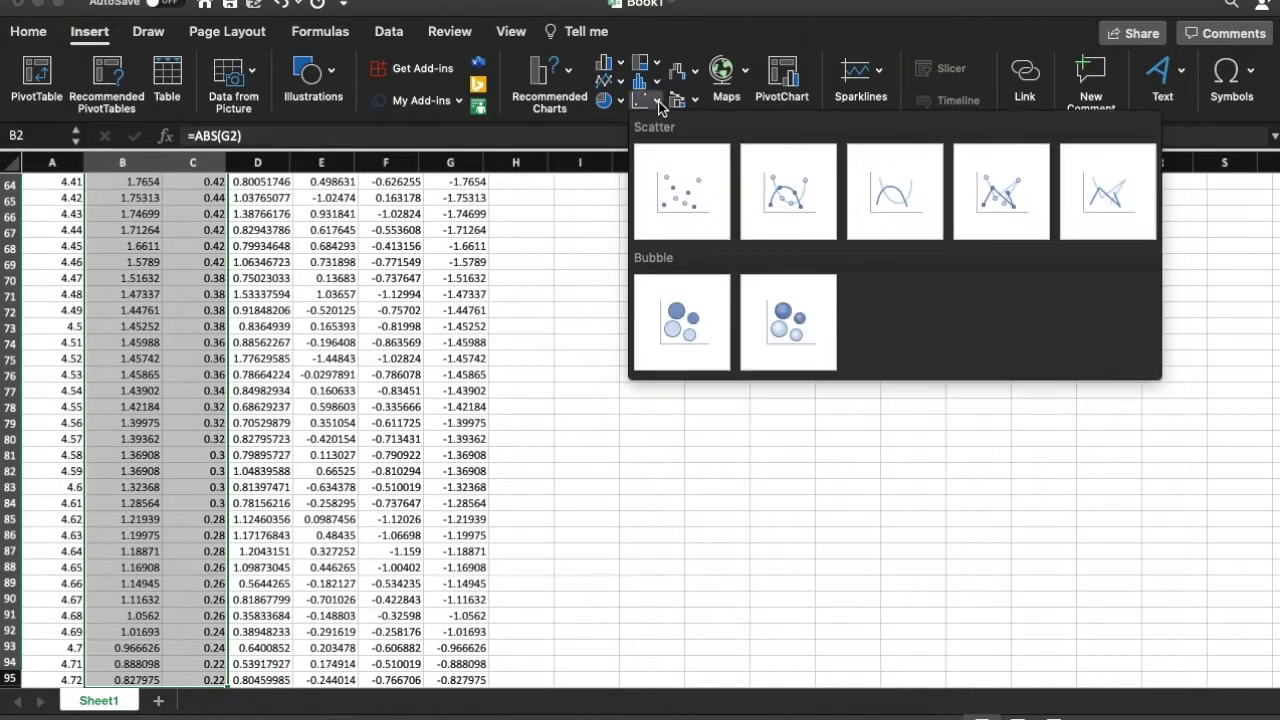
left_click(671, 197)
Move the scatter chart to a new sheet named "v vs omega".
right_click(705, 334)
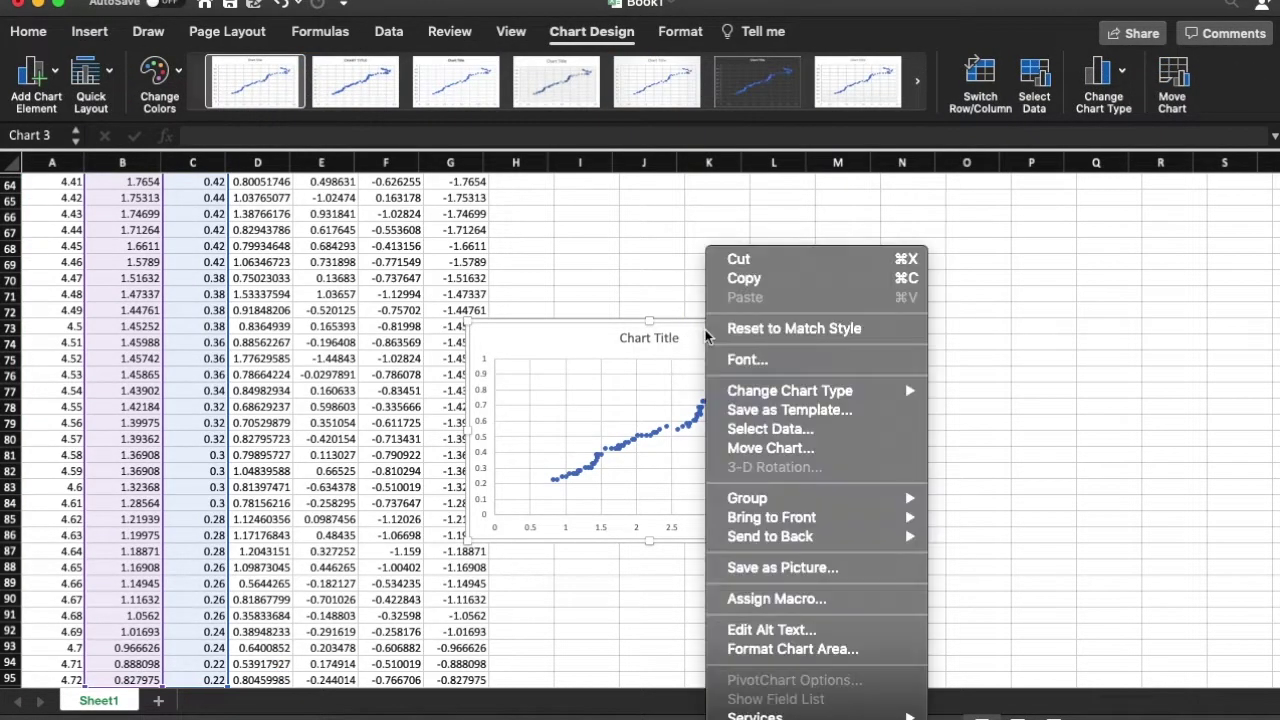
left_click(770, 448)
left_click(552, 202)
type("V")
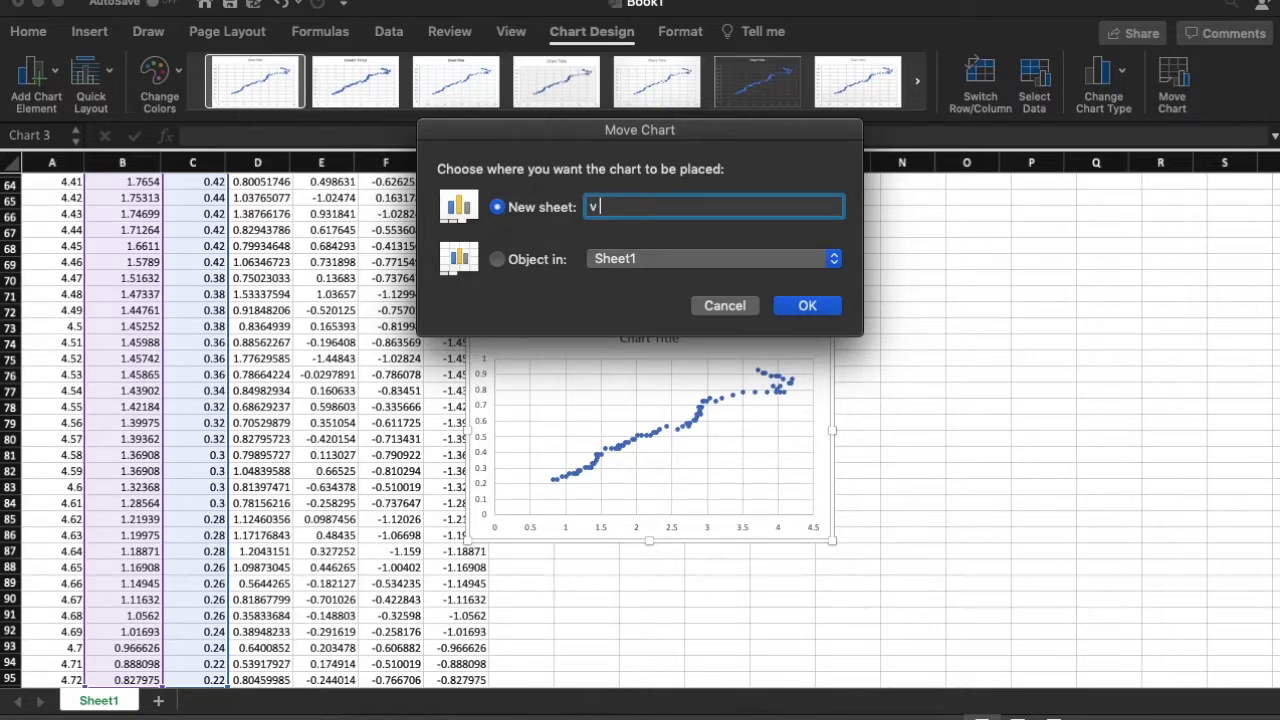
key("Return")
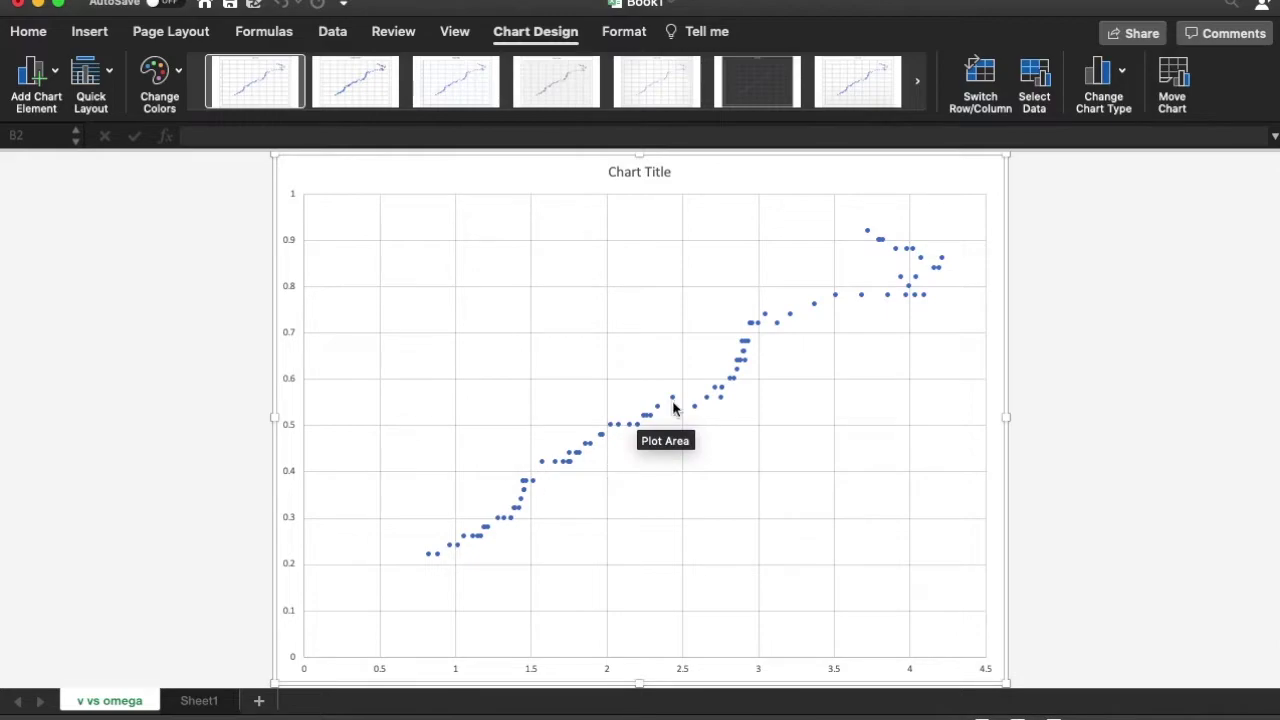
Add a linear trendline to the plotted points and display its equation on the chart.
right_click(645, 424)
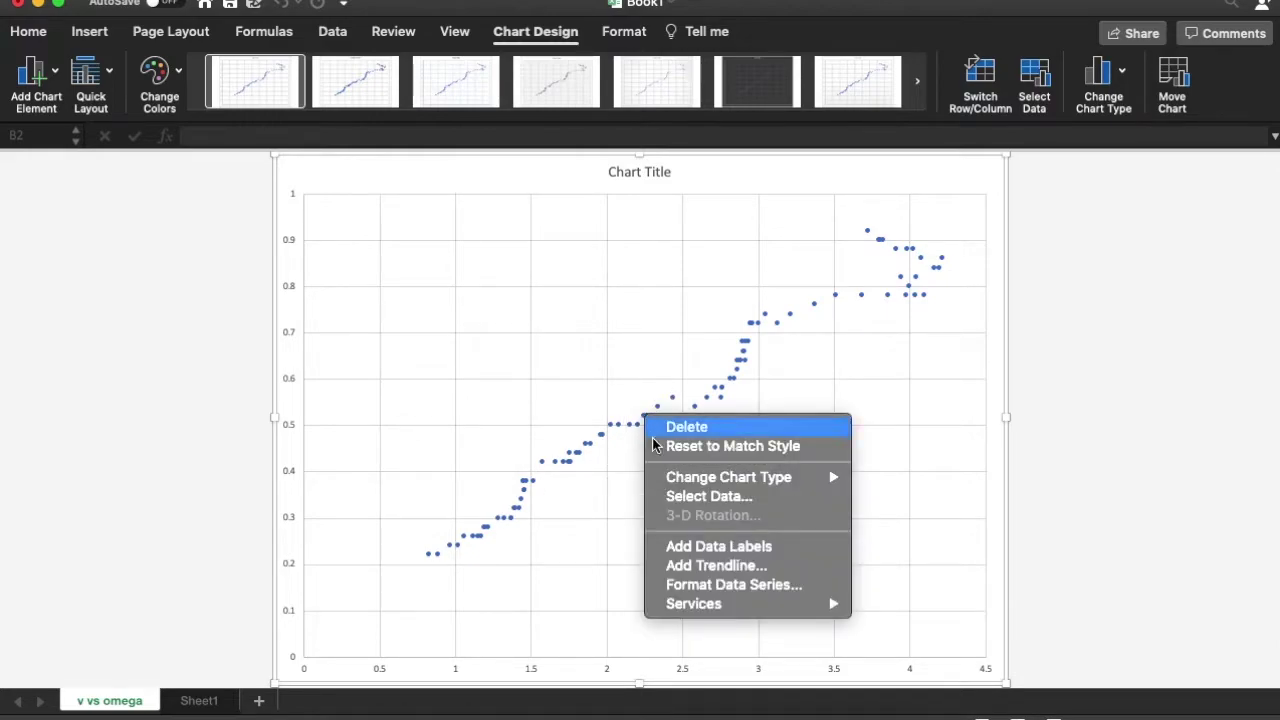
left_click(682, 568)
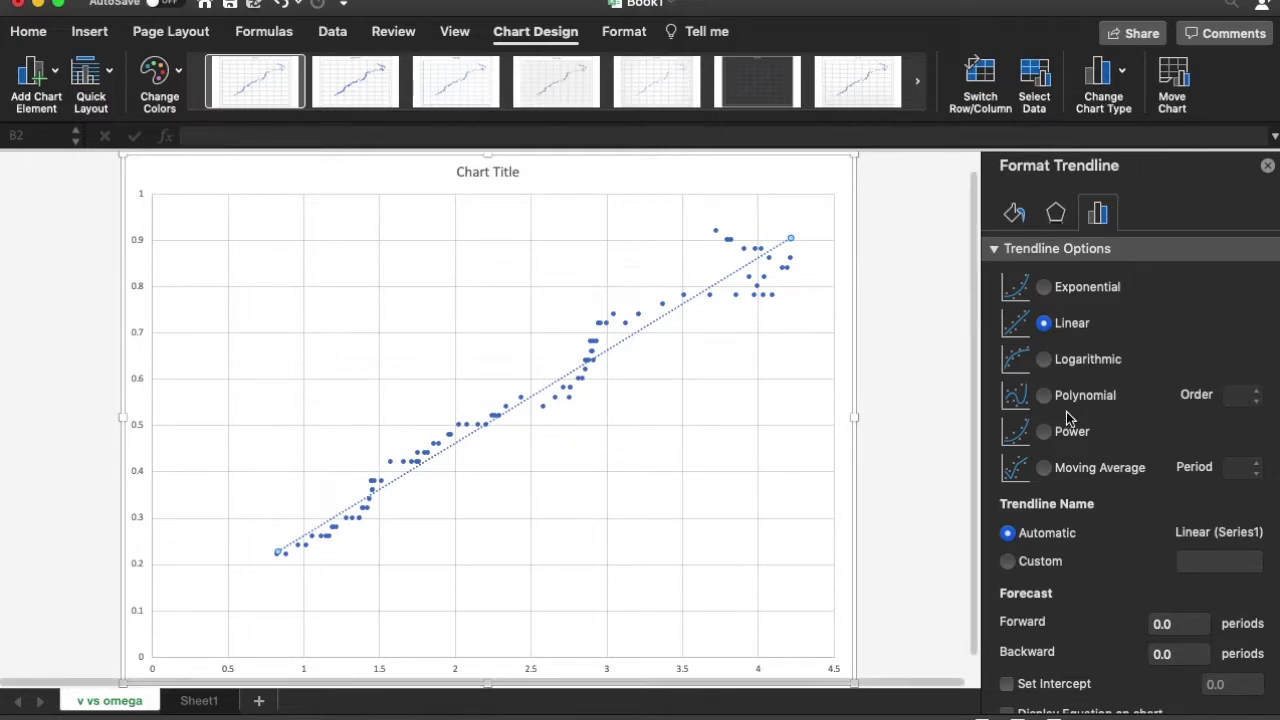
scroll(1066, 420, "down", 2)
left_click(1006, 659)
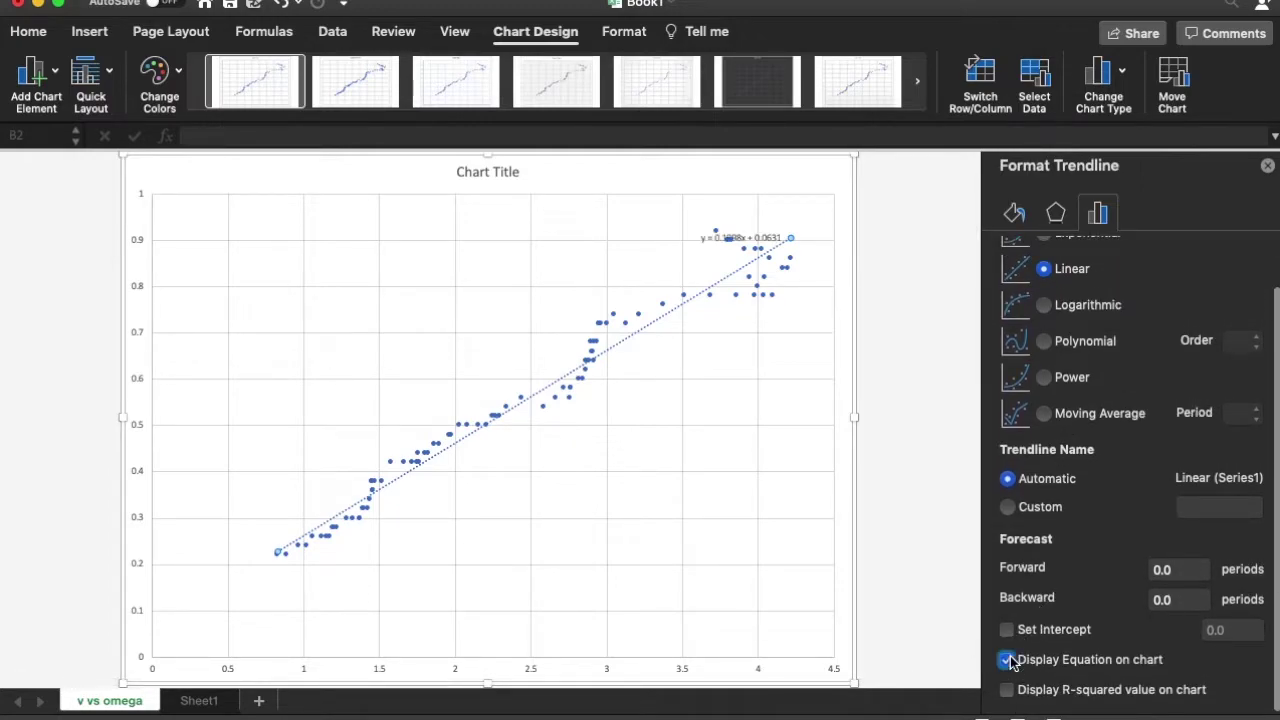
Set the trendline equation's font size to 16 and place it in the clear area below the trendline's upper end.
left_click_drag(738, 243, 748, 314)
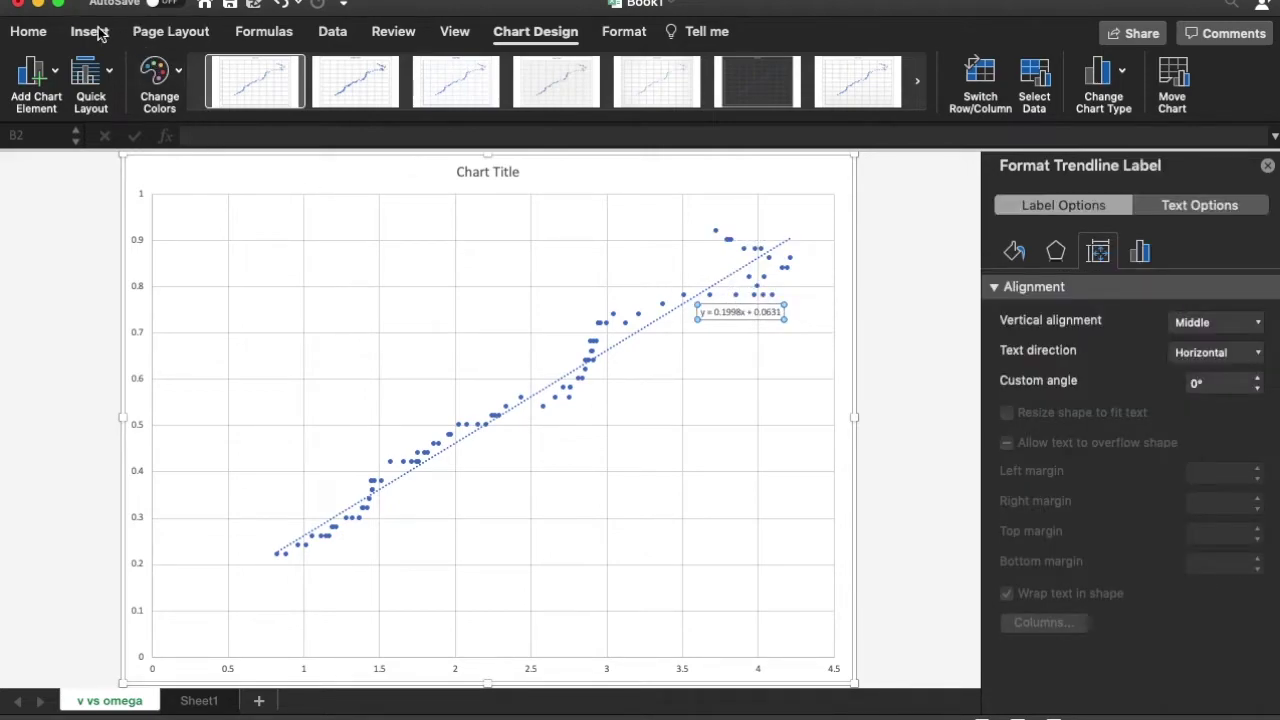
left_click(40, 34)
left_click(271, 66)
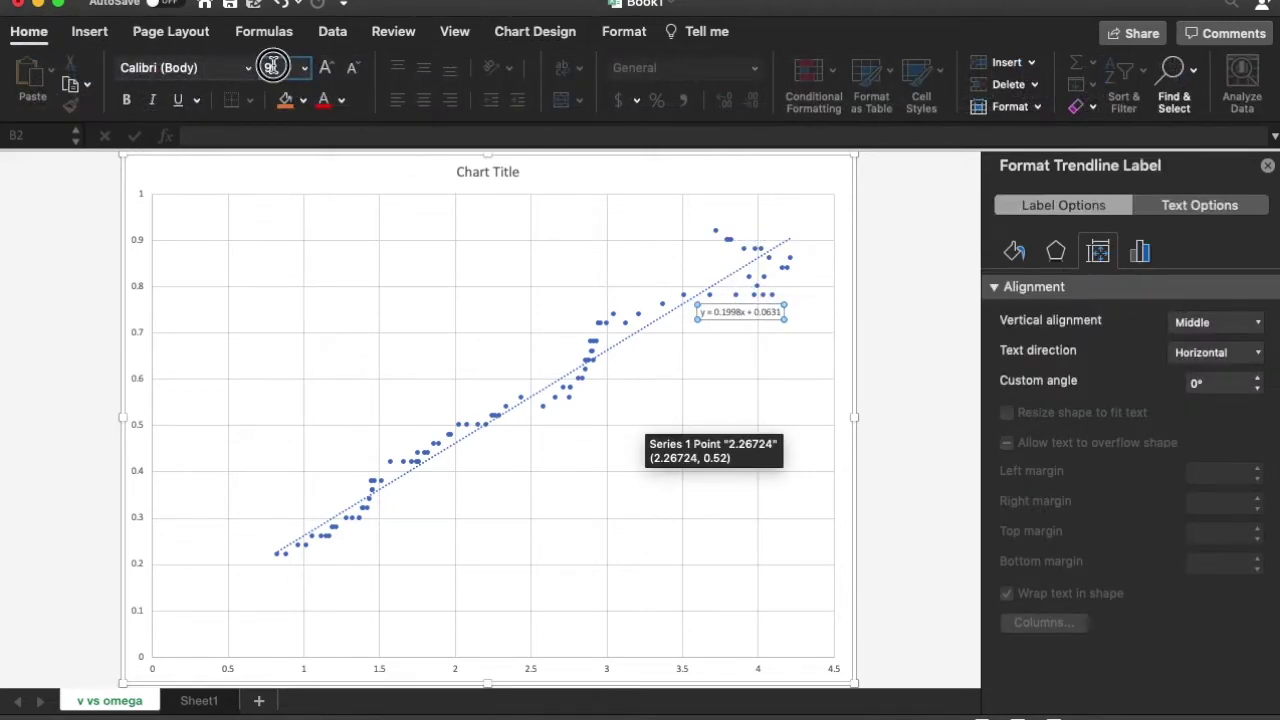
key("Return")
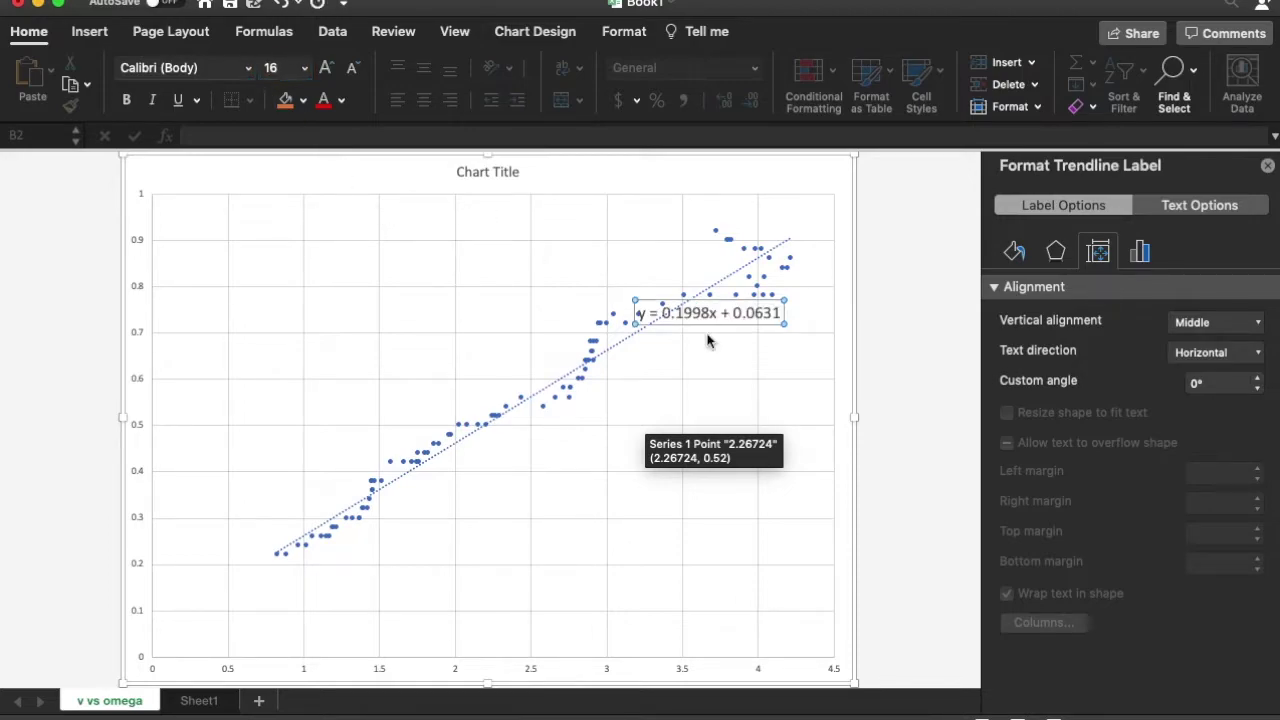
left_click(717, 358)
left_click_drag(718, 316, 747, 351)
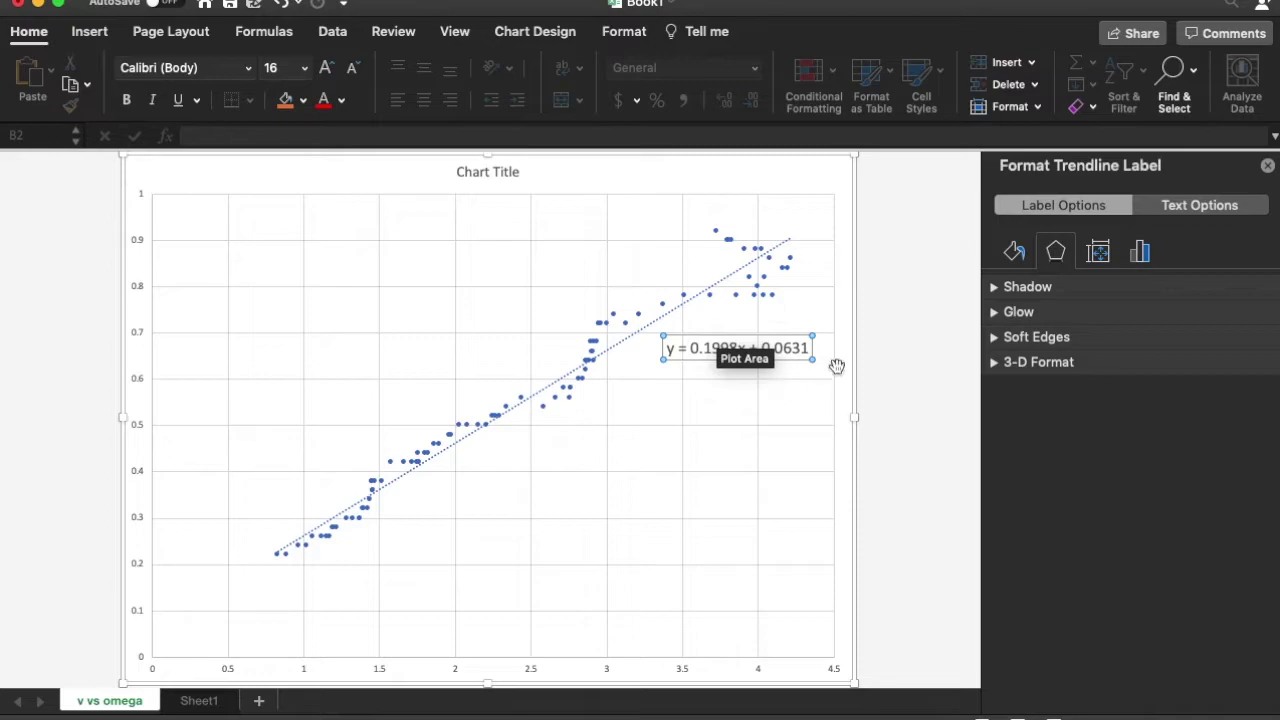
left_click(741, 417)
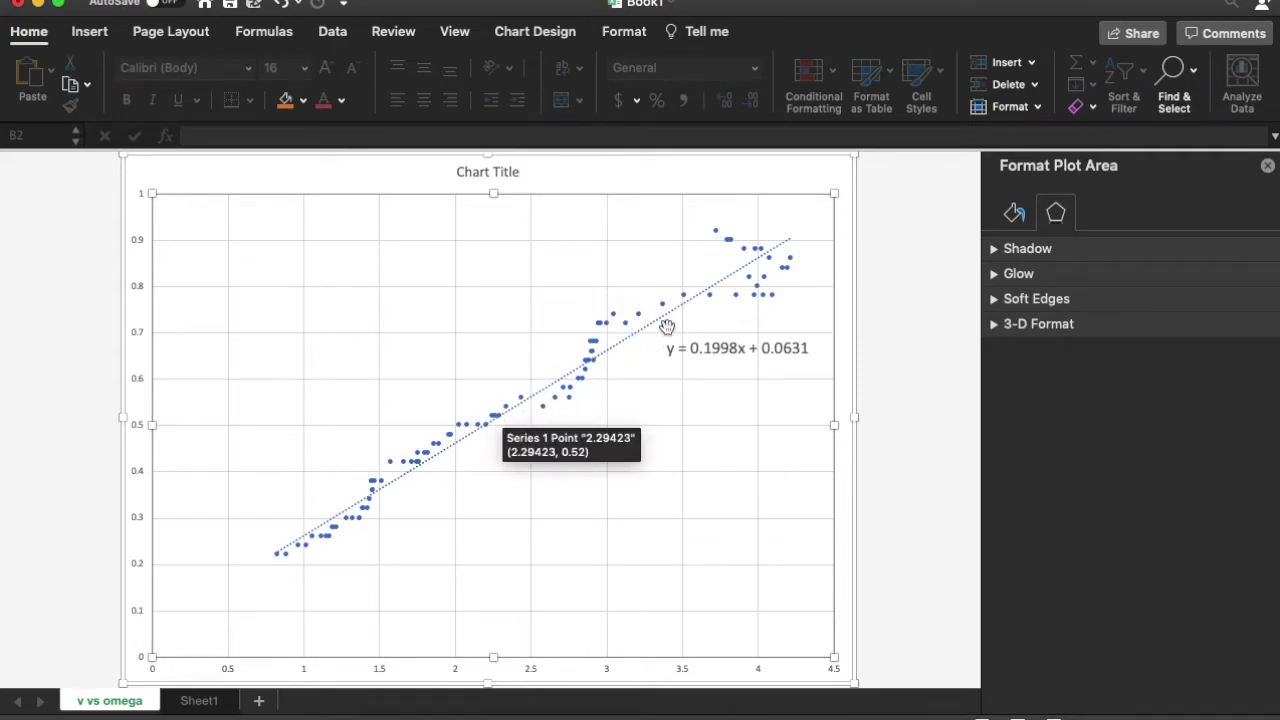
Delete the equation label and the trendline from the chart, and dismiss the formatting pane.
left_click(743, 348)
key("Delete")
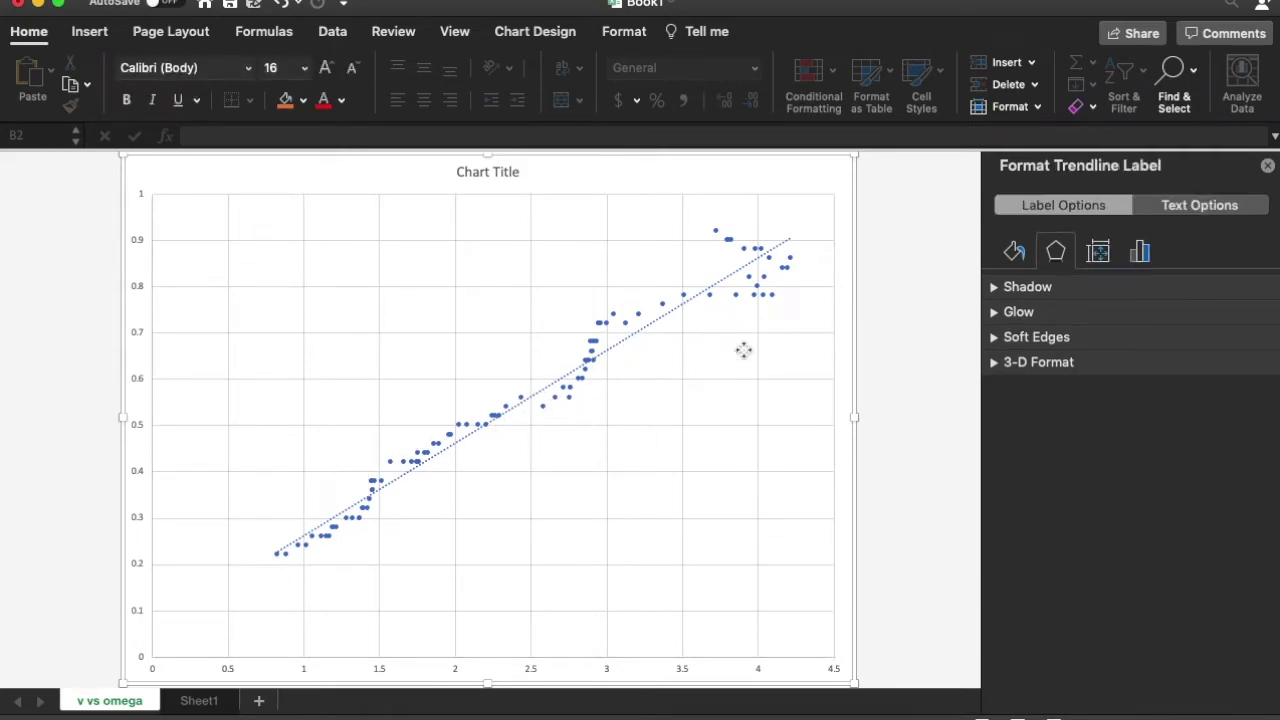
key("Delete")
left_click(1267, 165)
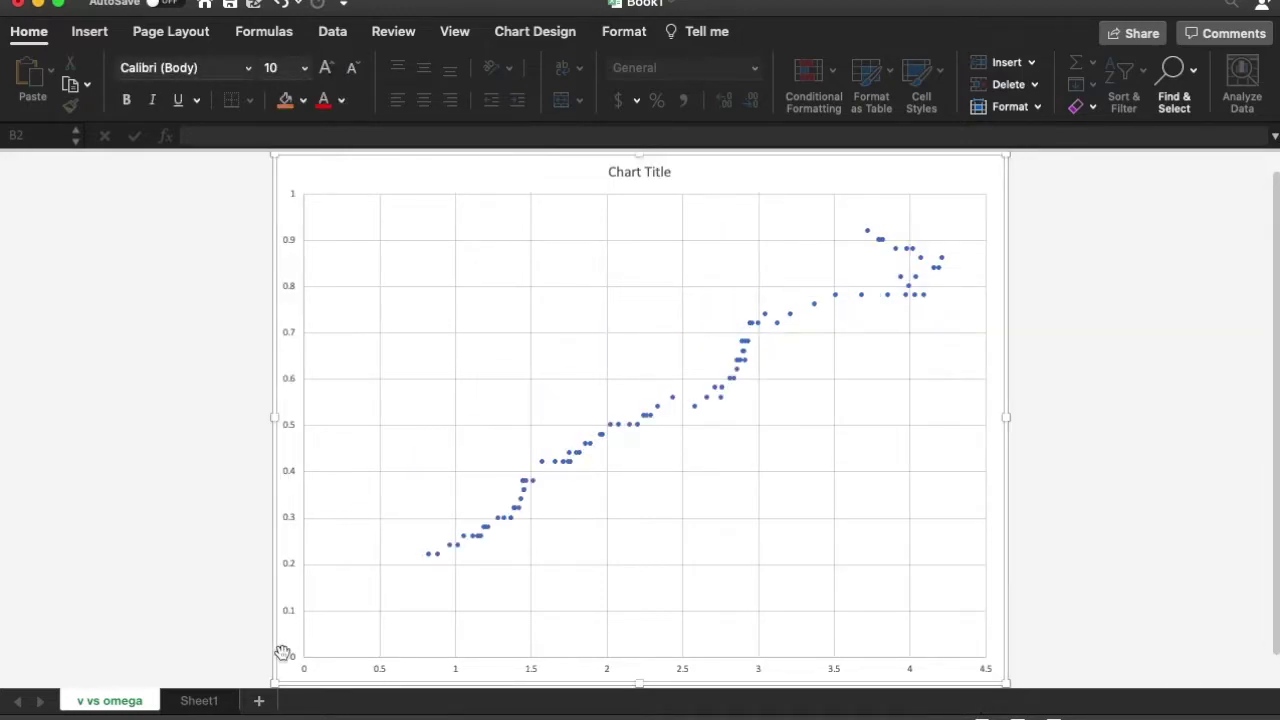
Return to the data table on Sheet1.
left_click(187, 700)
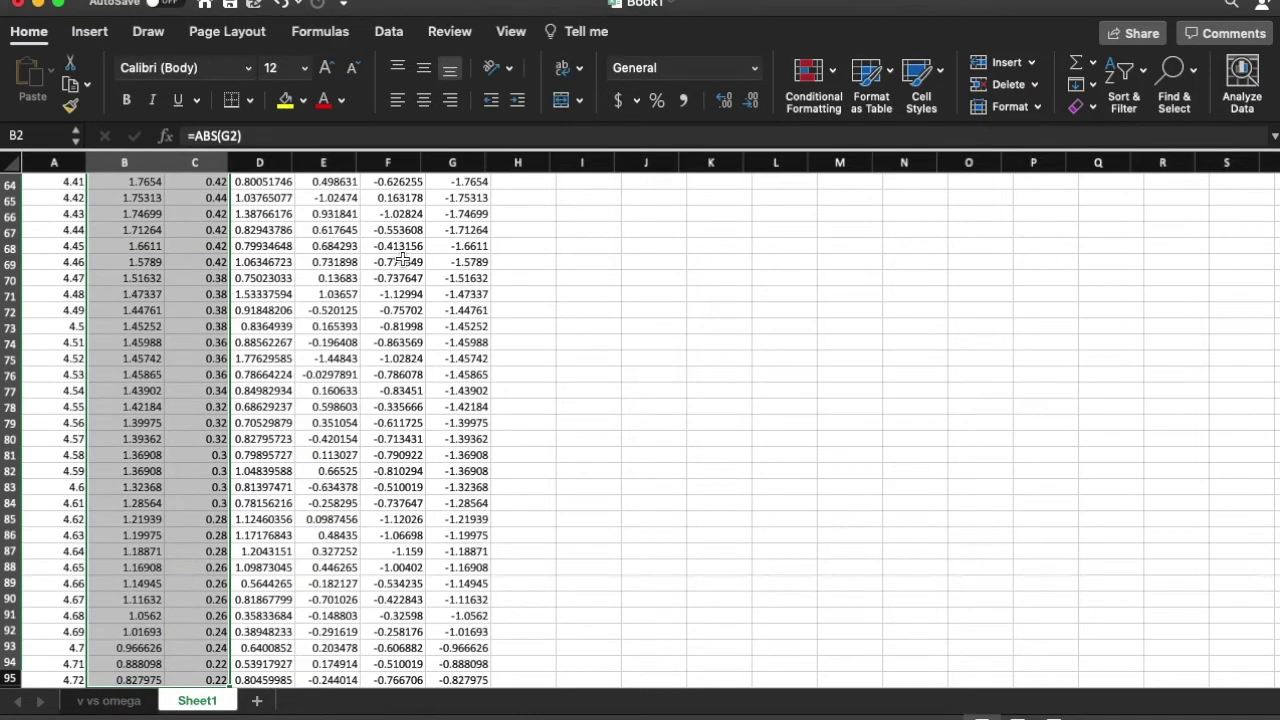
Add the heading "Fit (= omega r)" in H1 and widen column H to fit it.
left_click(527, 250)
scroll(540, 245, "up", 10)
left_click(531, 186)
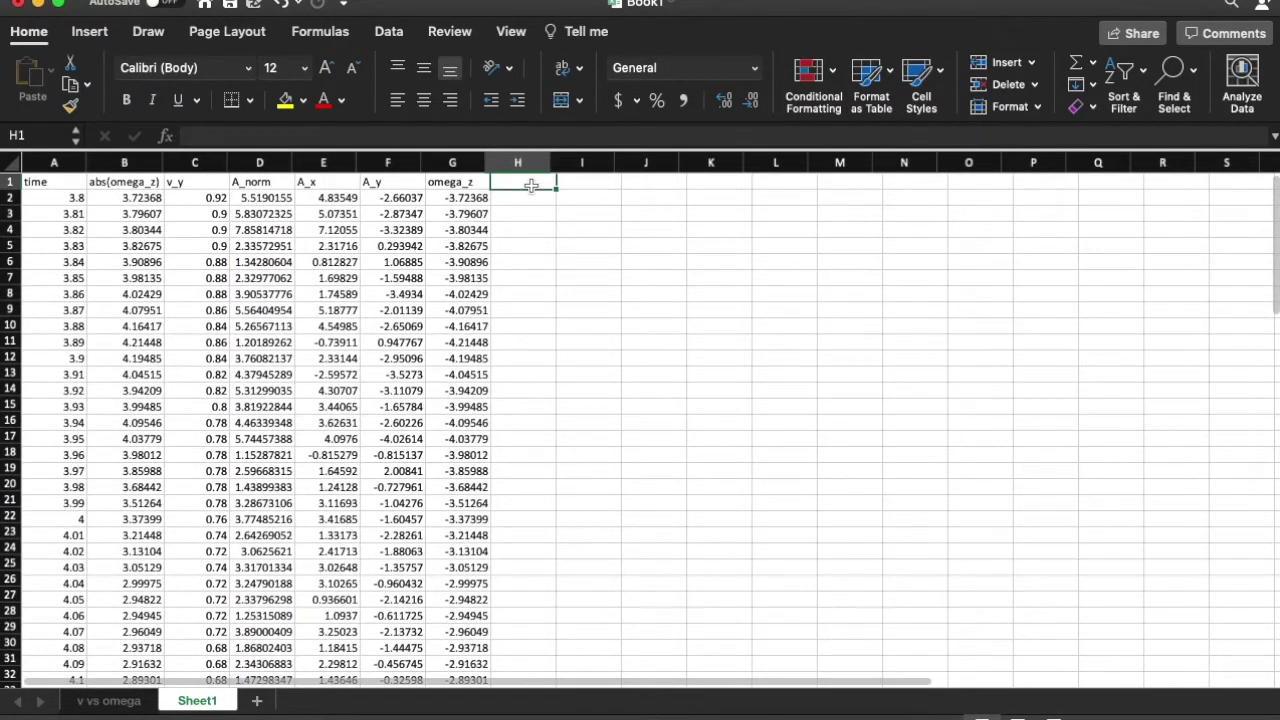
type("Fit (= om")
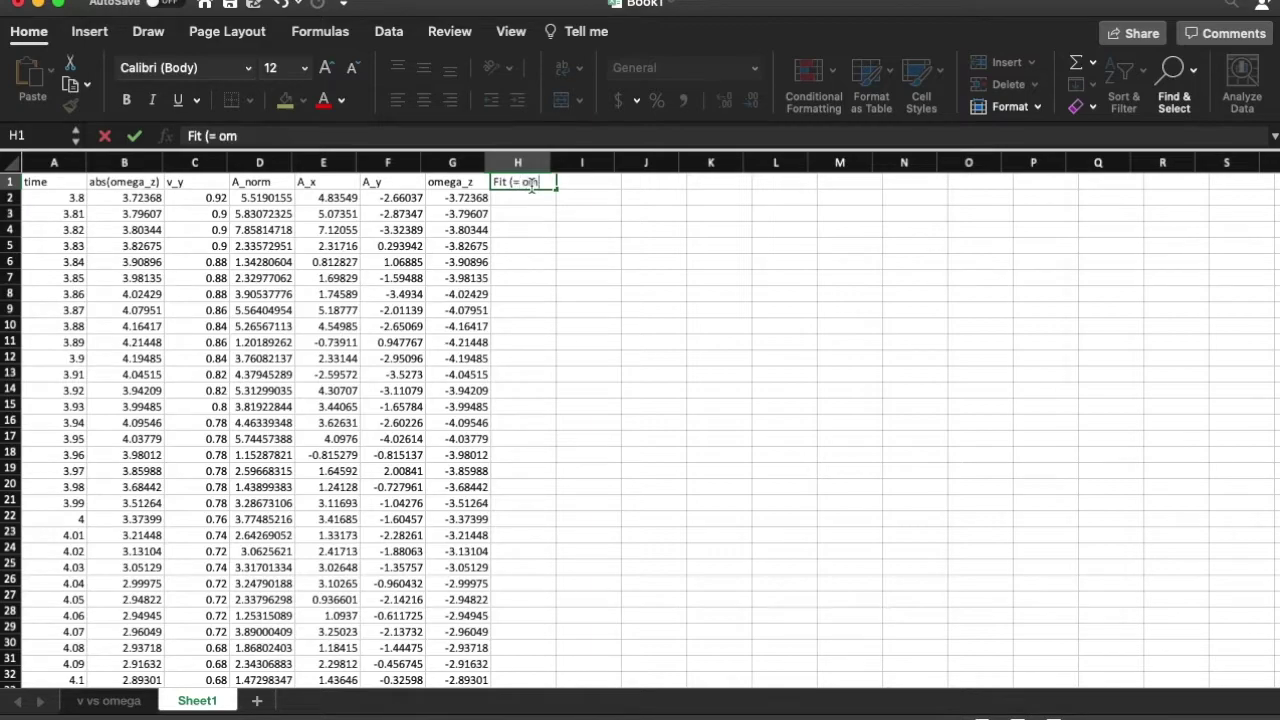
type("ega r)")
key("Return")
left_click_drag(550, 162, 602, 162)
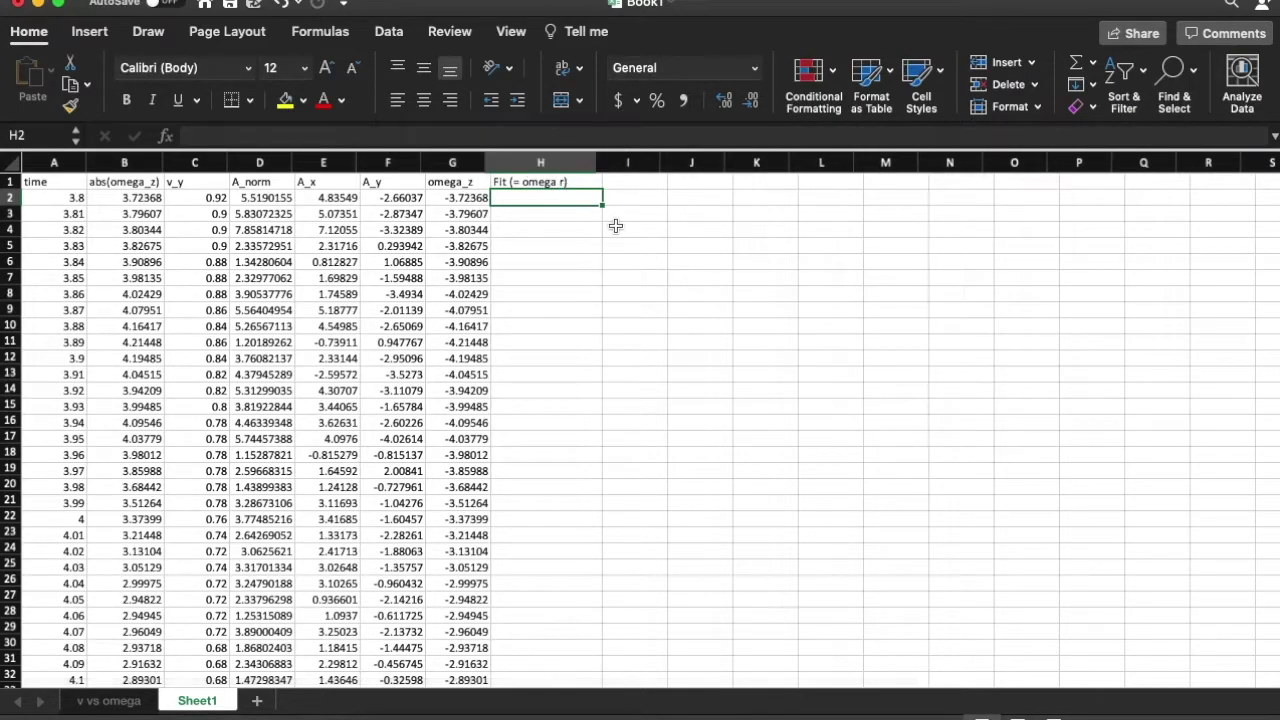
Set up the radius parameter with the label "r=" in M4 and the value 0.19 in N4.
left_click(890, 232)
type("r=")
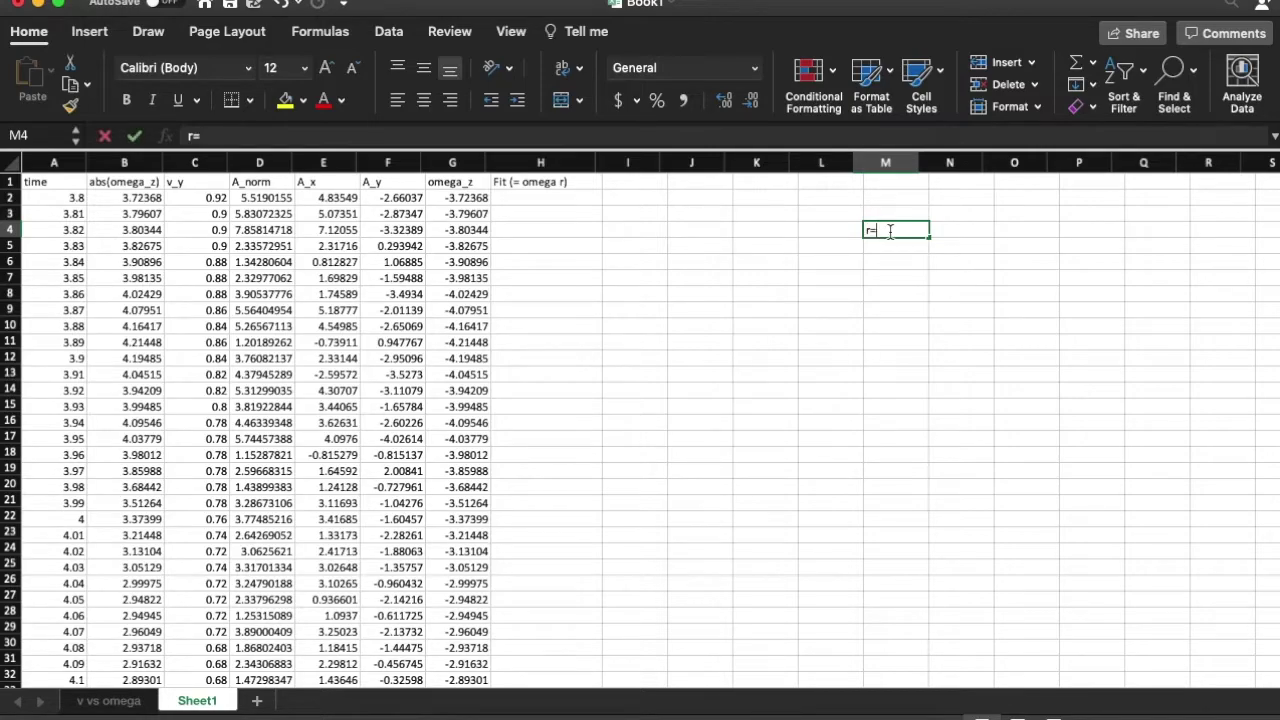
key("Tab")
type("0.")
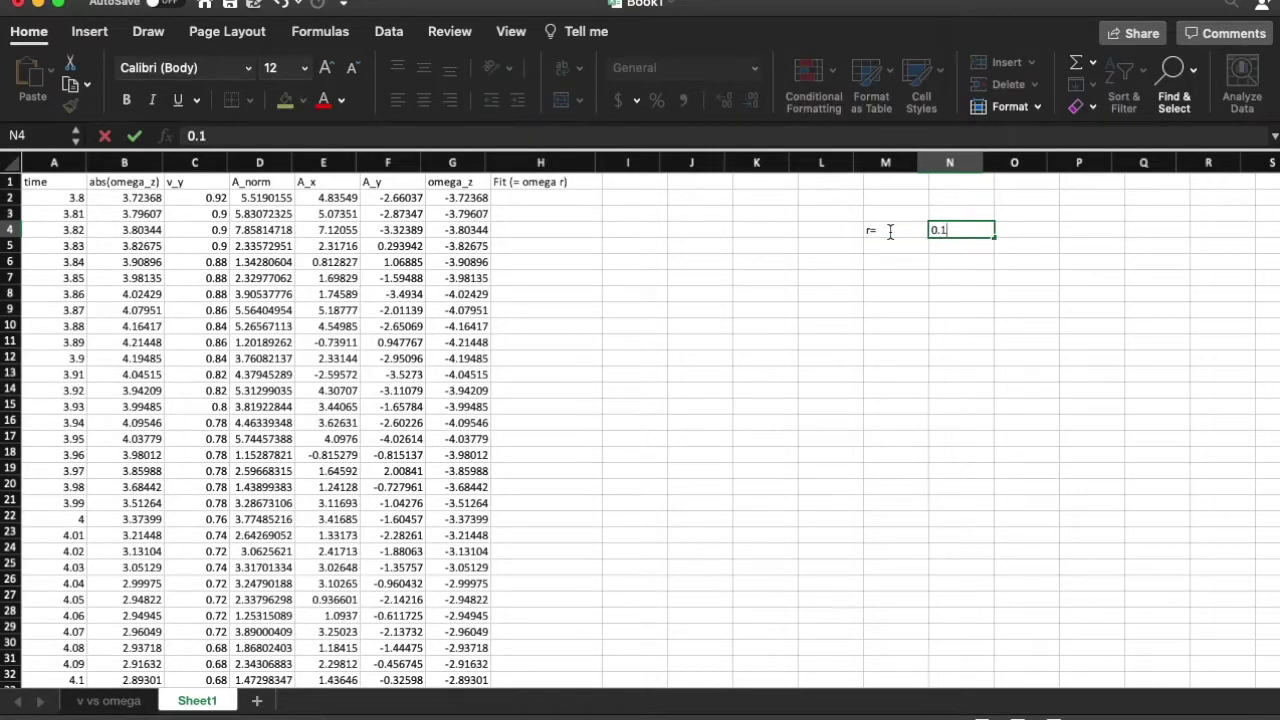
key("Return")
left_click(882, 249)
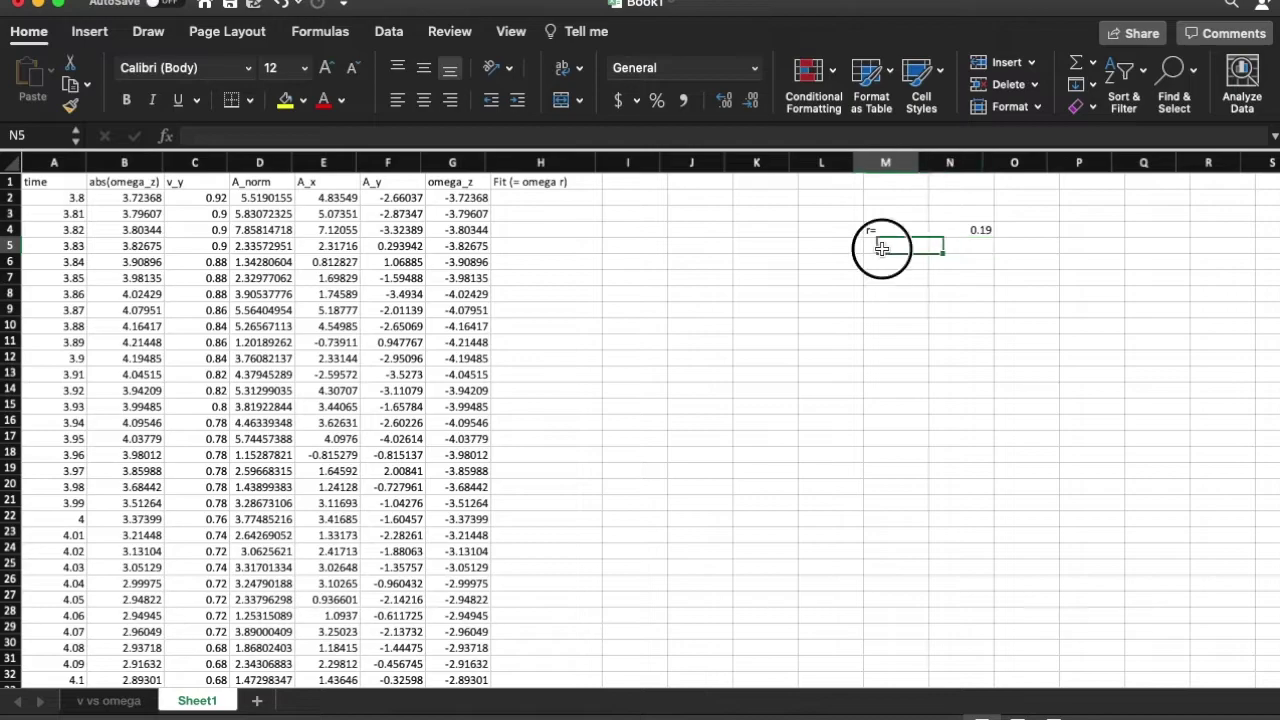
Calculate the fit values with =B2*$N$4 in H2 and fill the formula down the column.
left_click(580, 204)
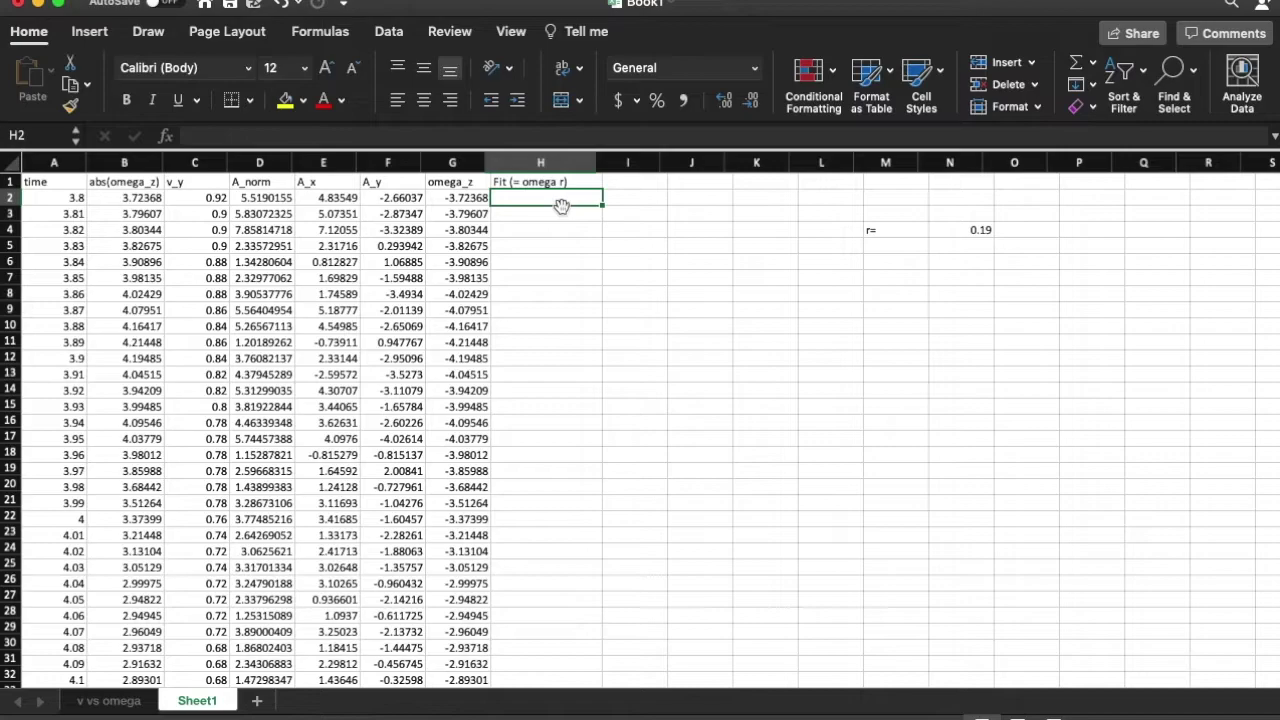
type("=")
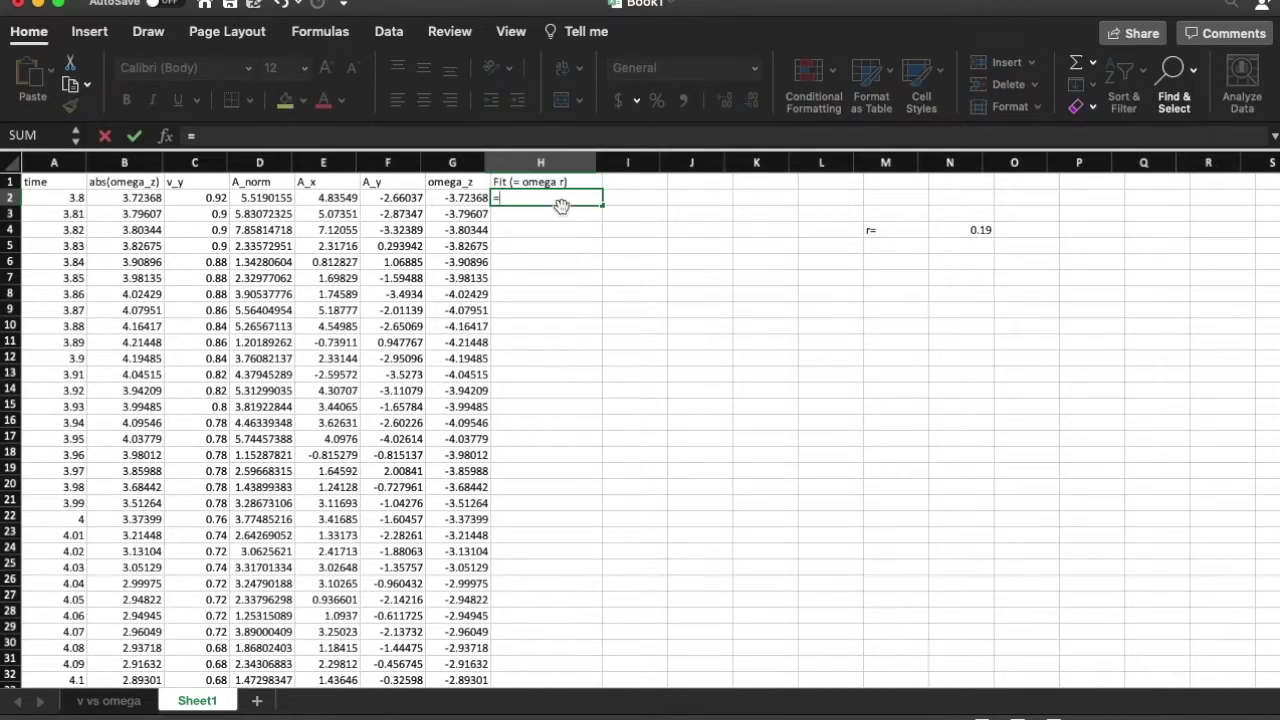
left_click(100, 198)
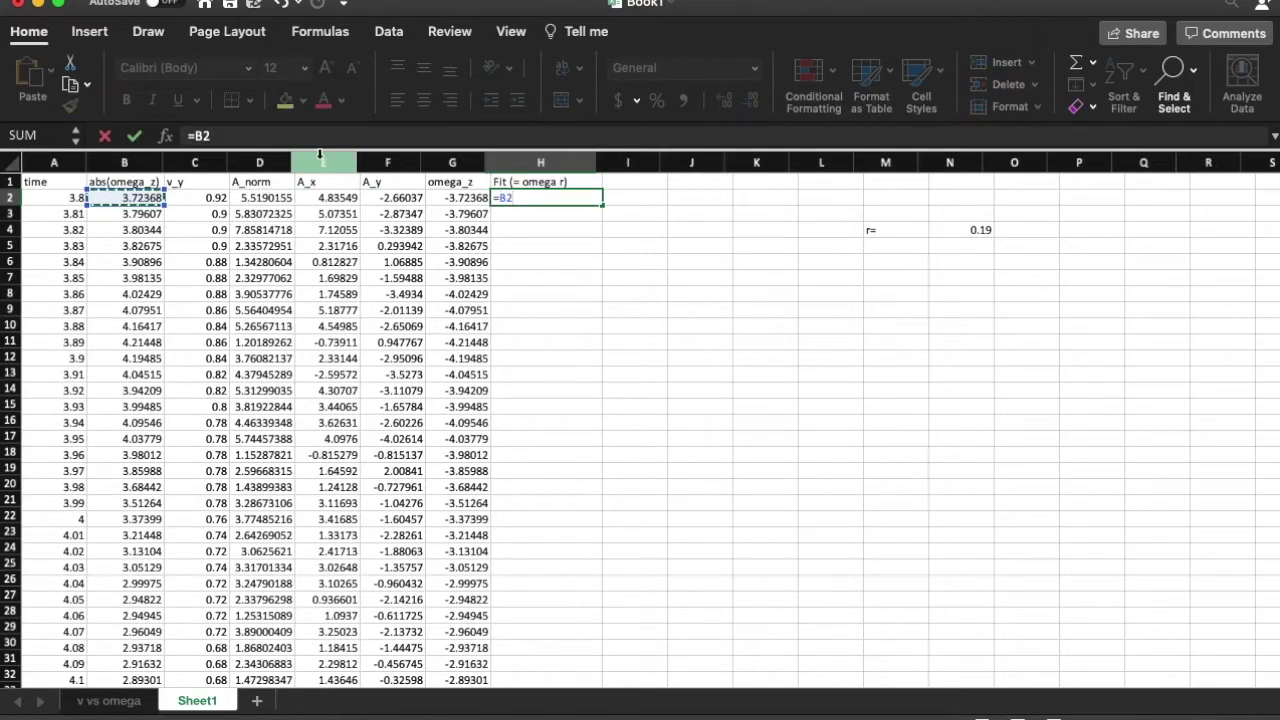
type("*")
left_click(980, 232)
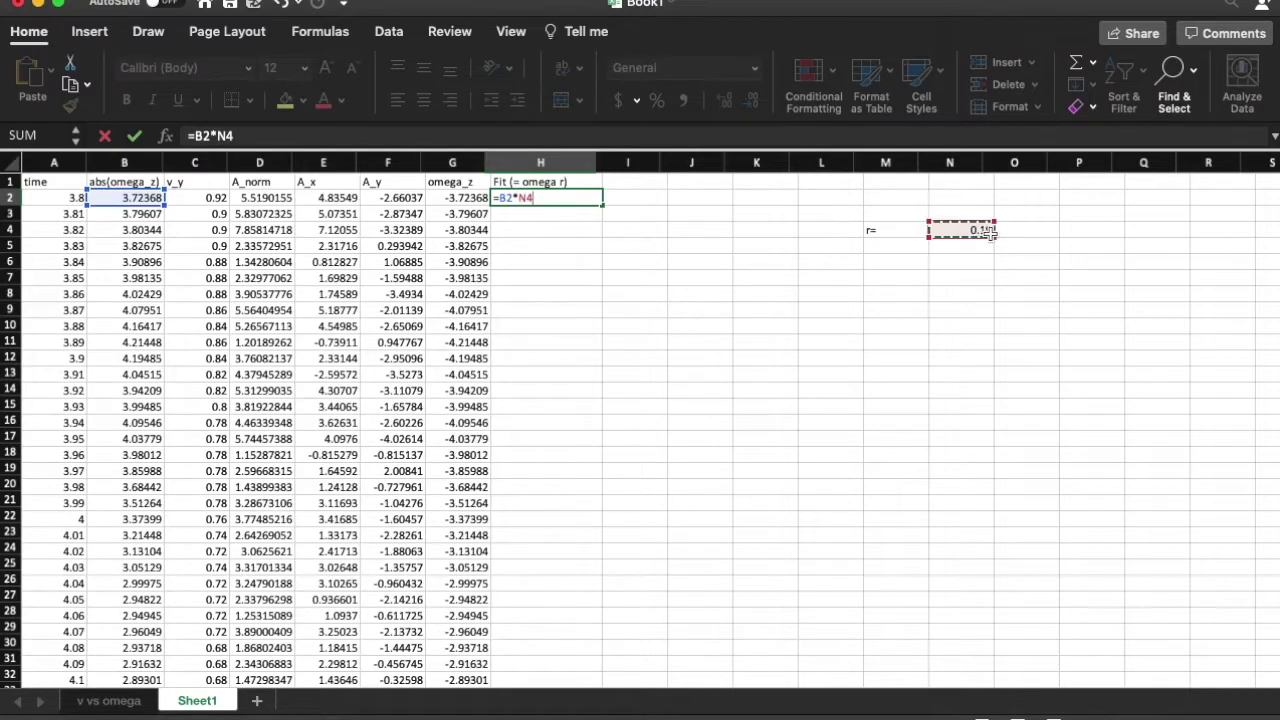
left_click(217, 135)
type("$N$")
key("Return")
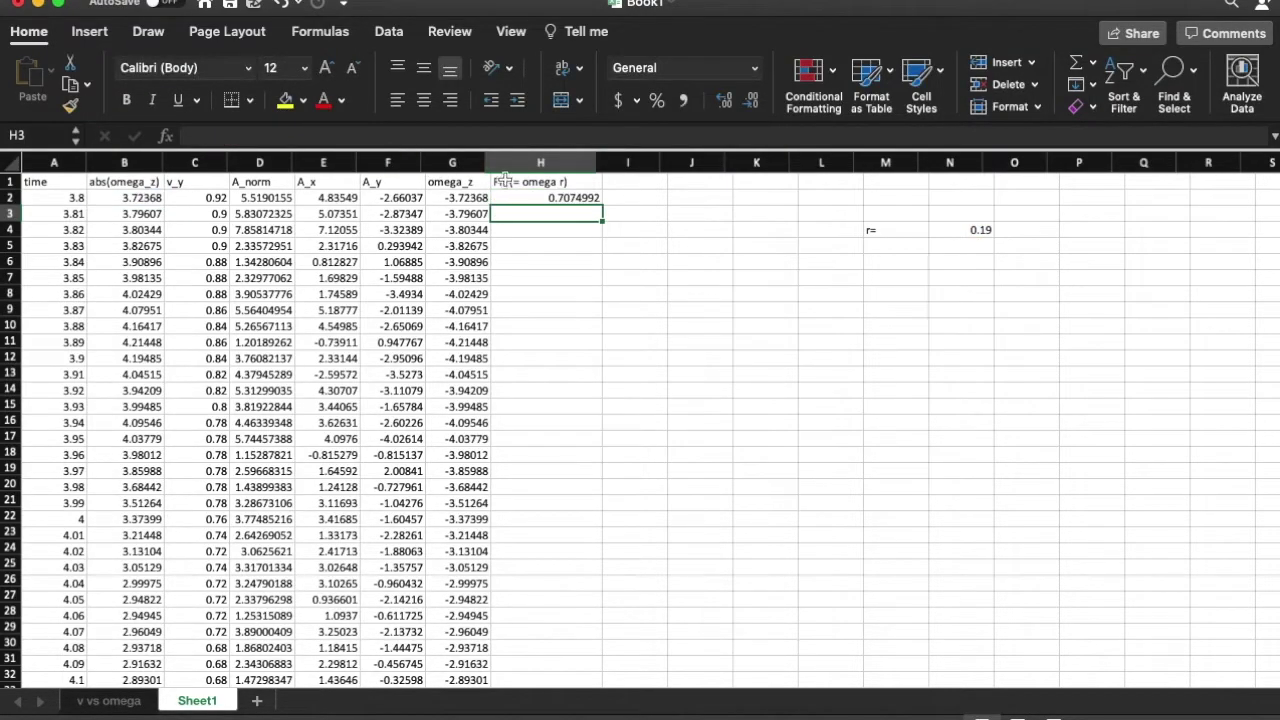
left_click(573, 199)
double_click(605, 204)
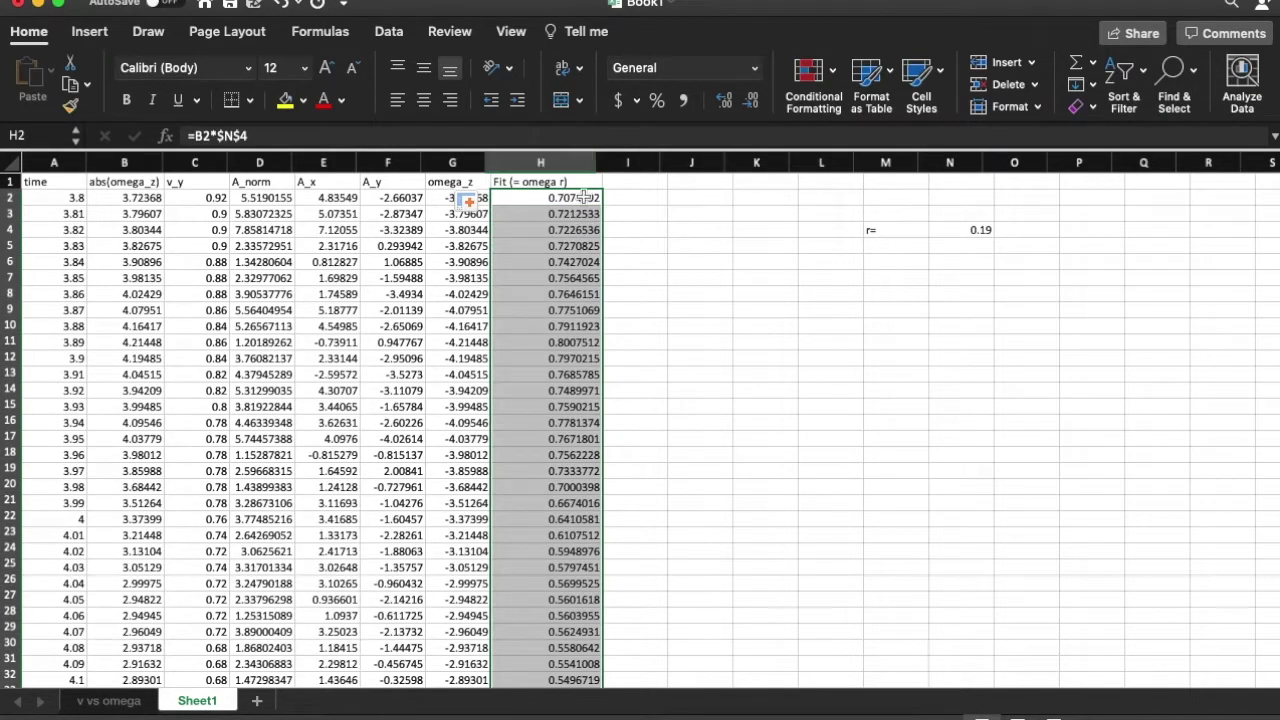
Add the heading "residual" in I1, beside the fit column.
left_click(634, 180)
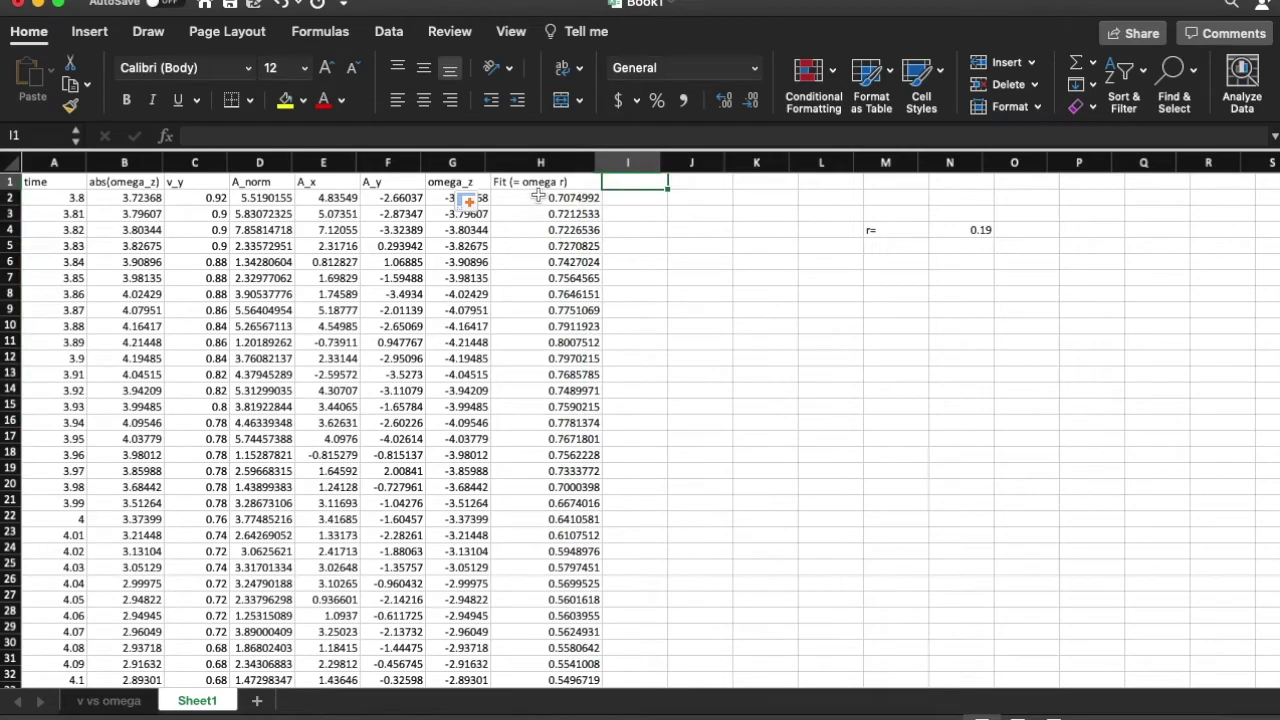
left_click(538, 197)
left_click(205, 198)
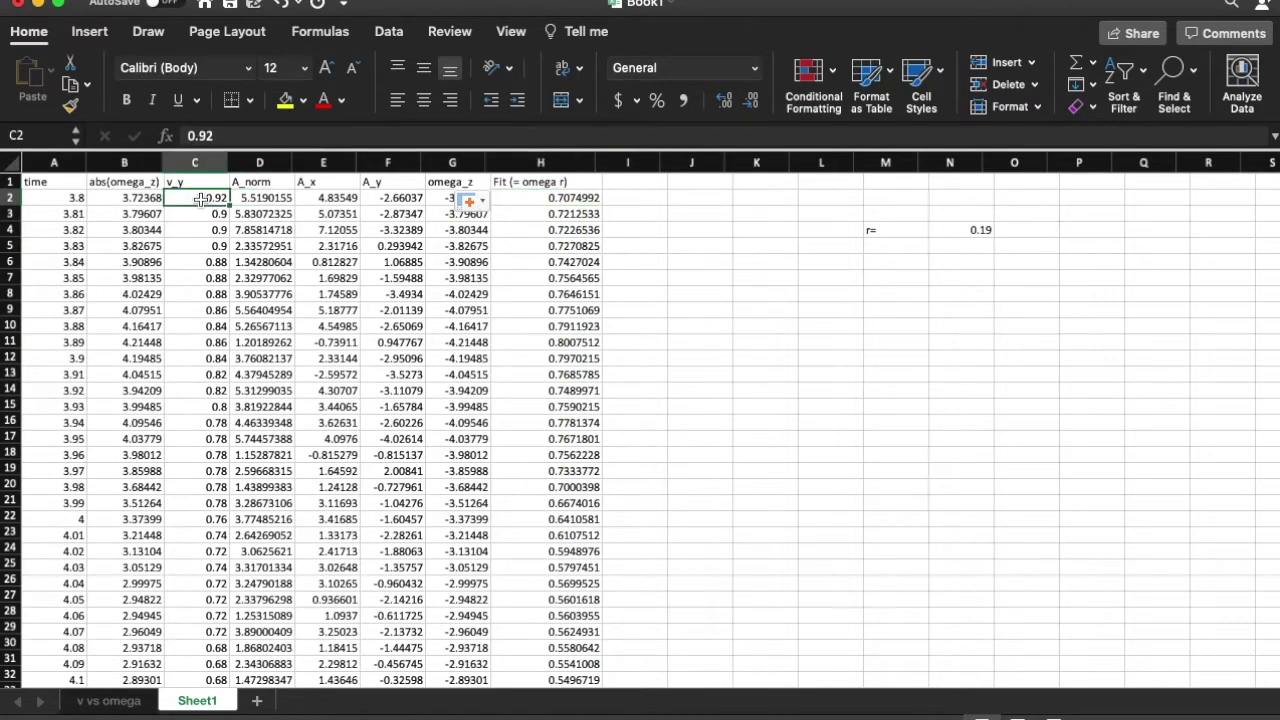
left_click(634, 183)
type("residu")
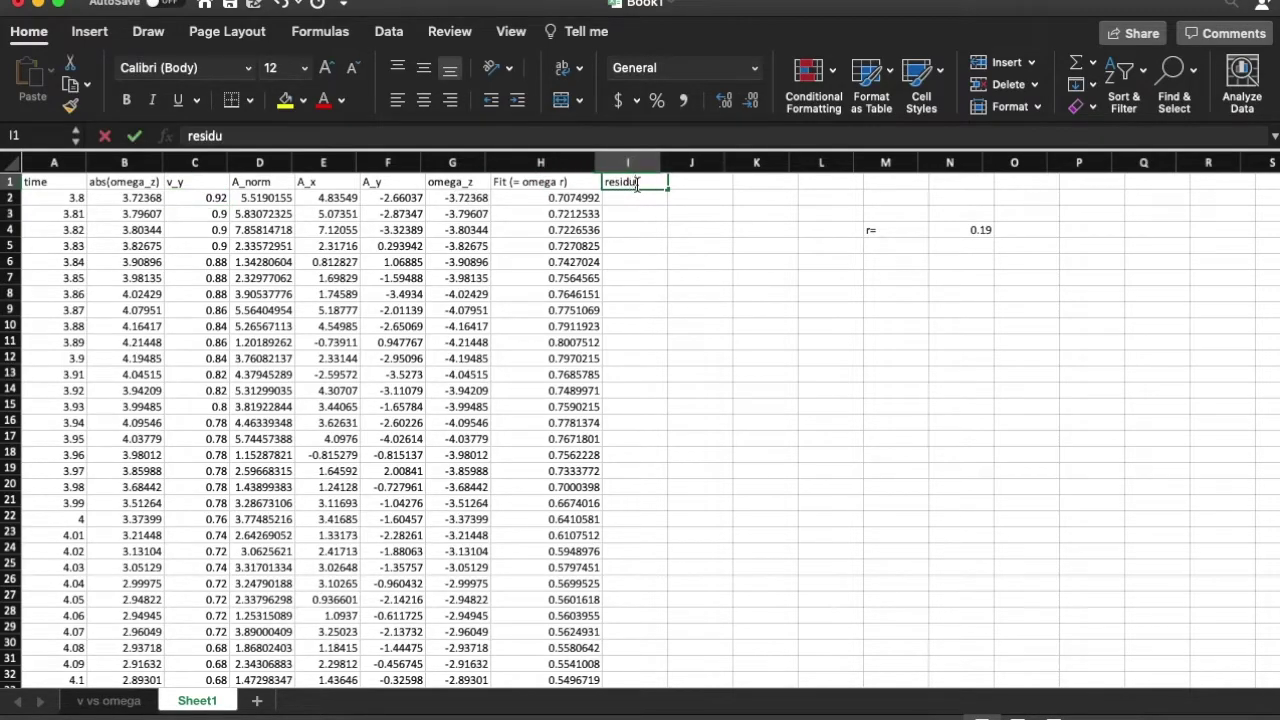
type("al")
key("Return")
Calculate the residuals with =C2-H2 in I2 and fill the formula down the column.
type("=")
left_click(215, 198)
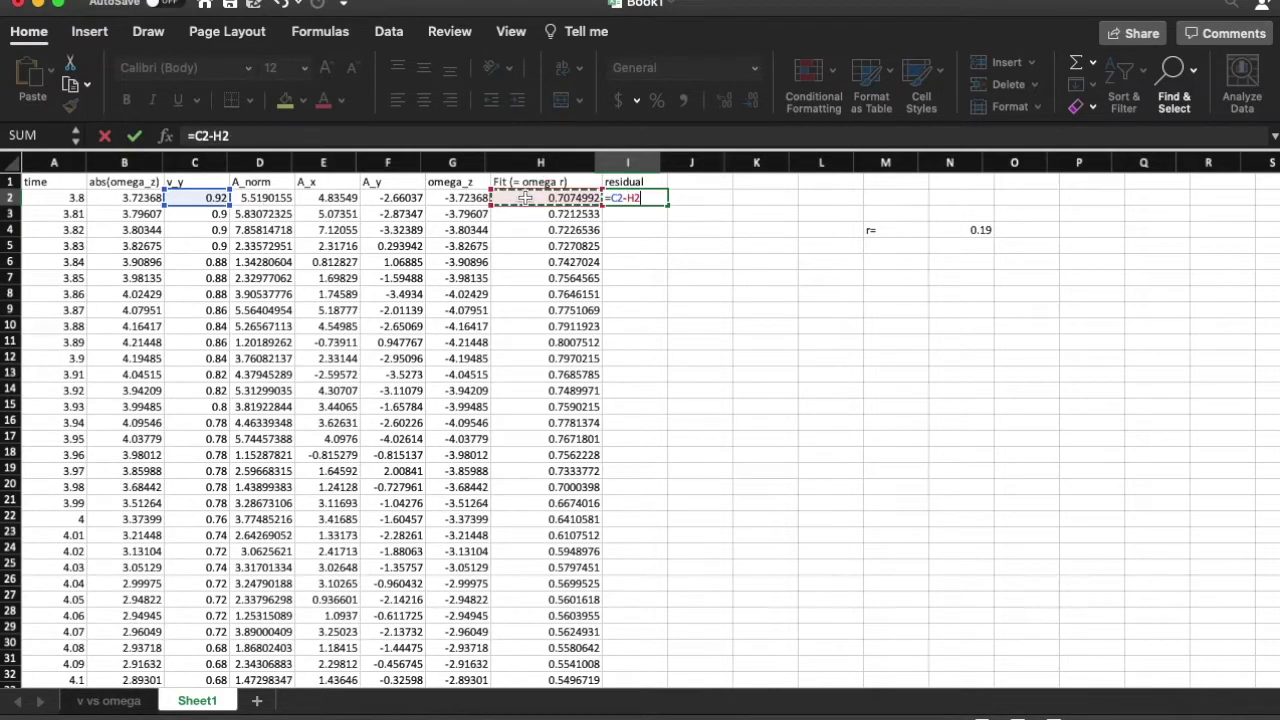
key("Return")
left_click(658, 205)
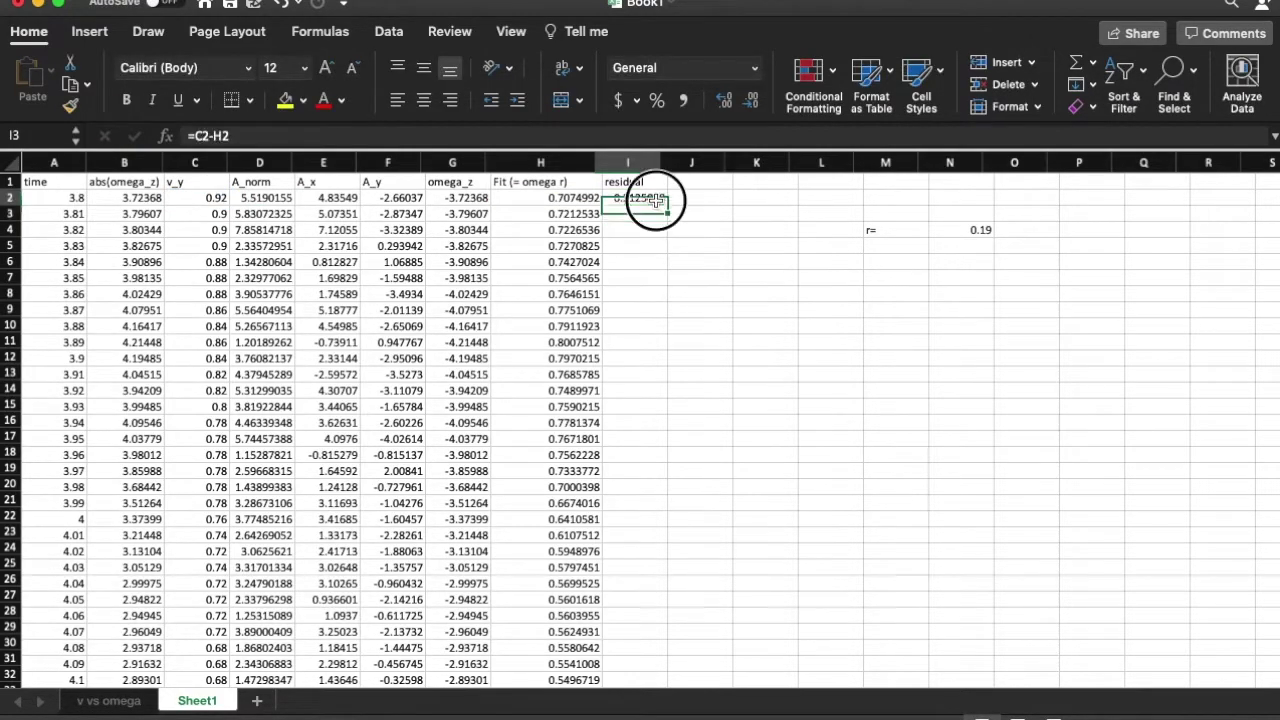
double_click(664, 204)
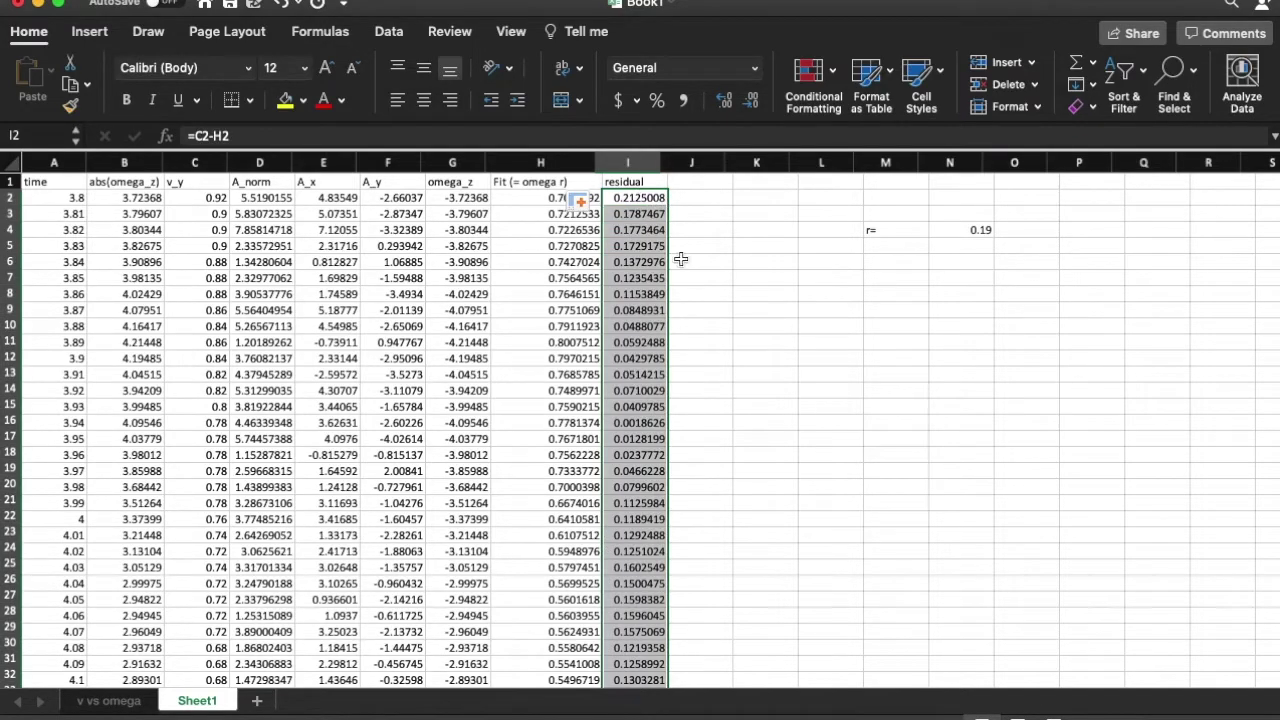
Add the heading "residual^2" in J1.
left_click(702, 182)
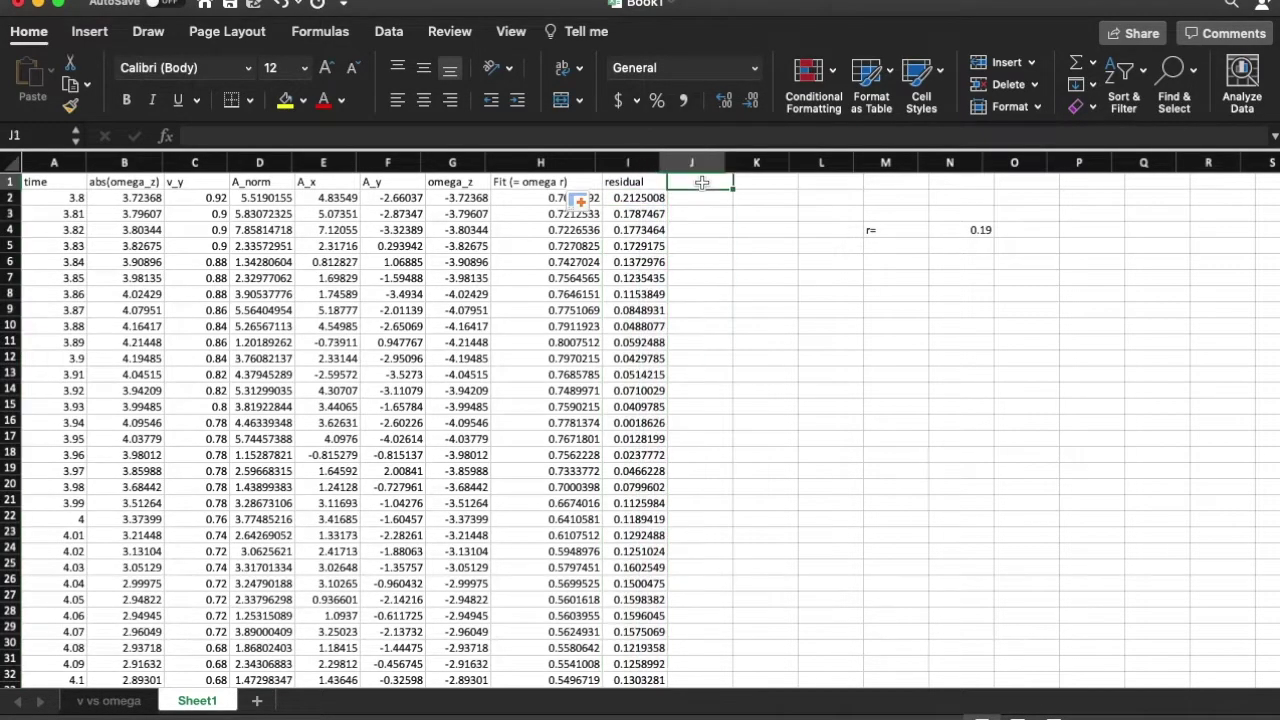
type("residual")
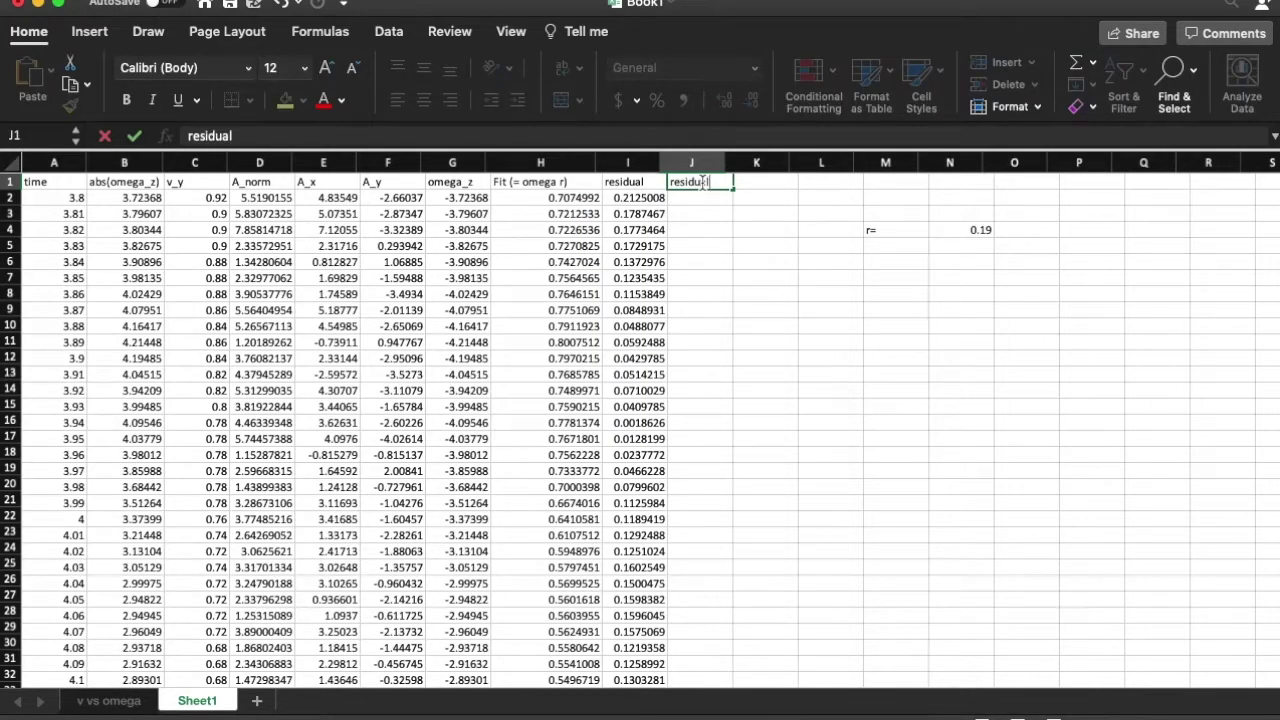
key("Return")
Square the residuals with =I2^2 in J2 and fill the formula down the column.
type("=")
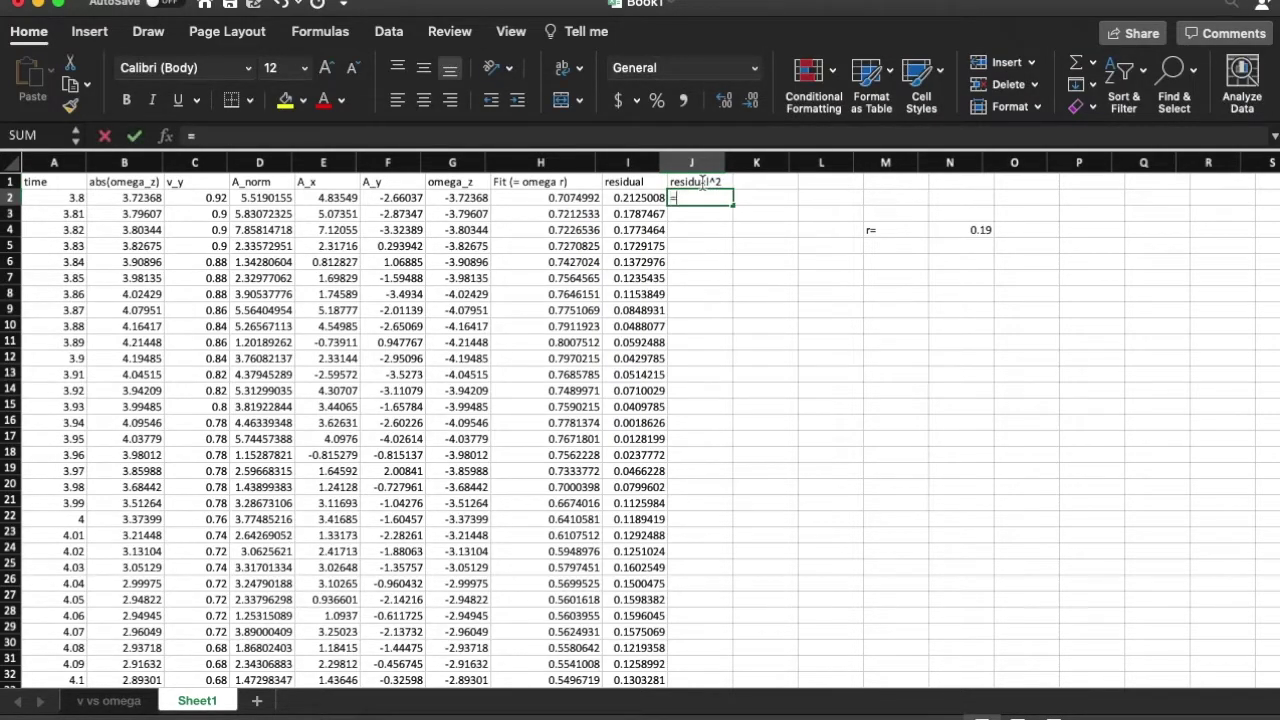
key("Left")
type("^")
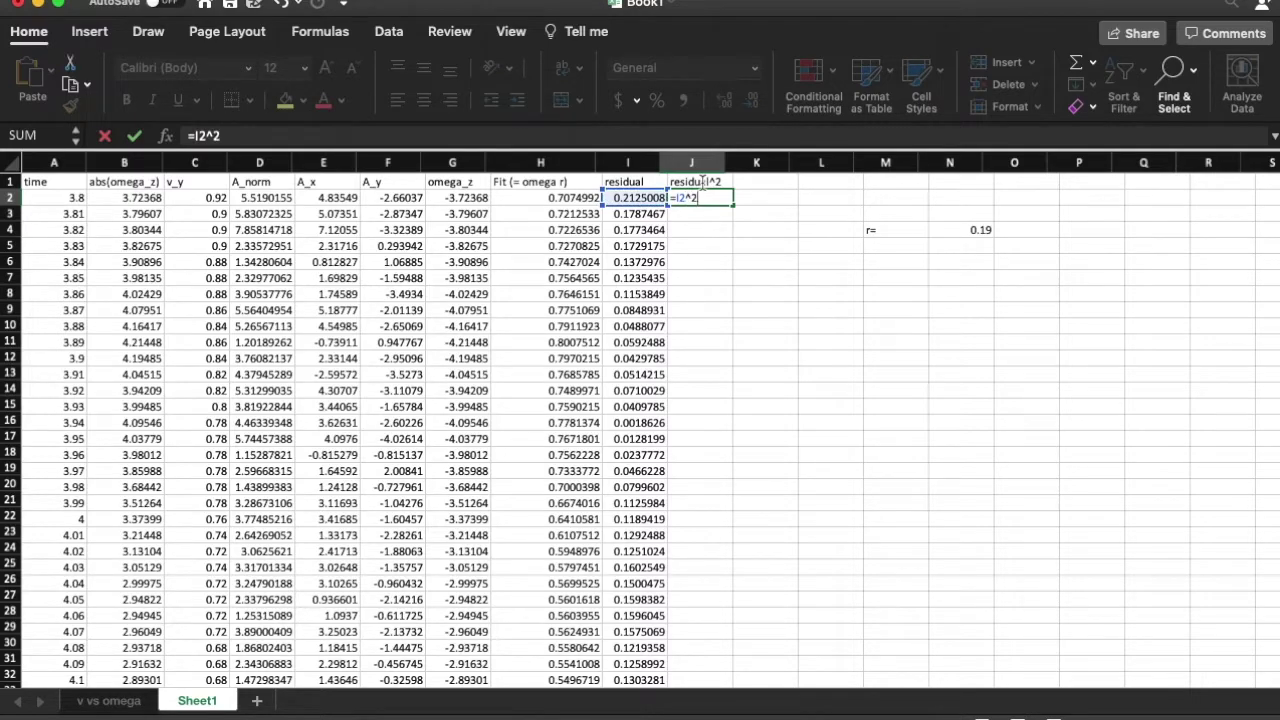
key("Return")
left_click(714, 196)
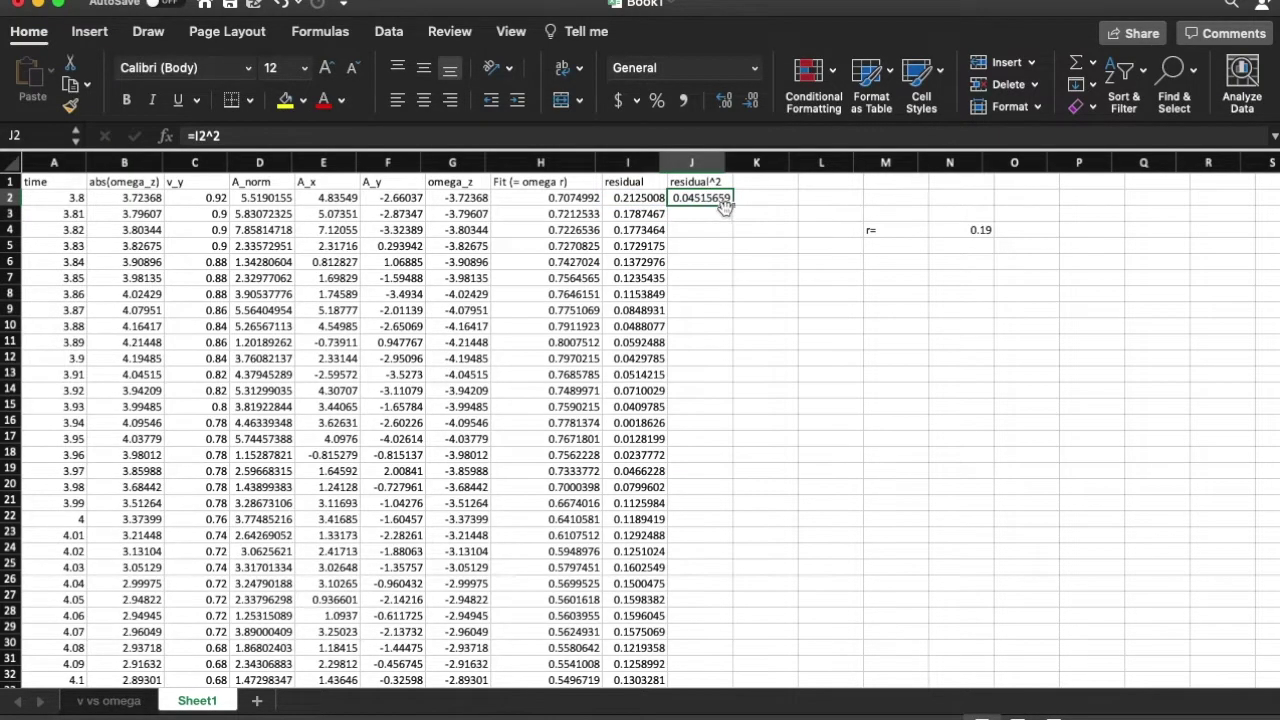
double_click(722, 200)
key("Escape")
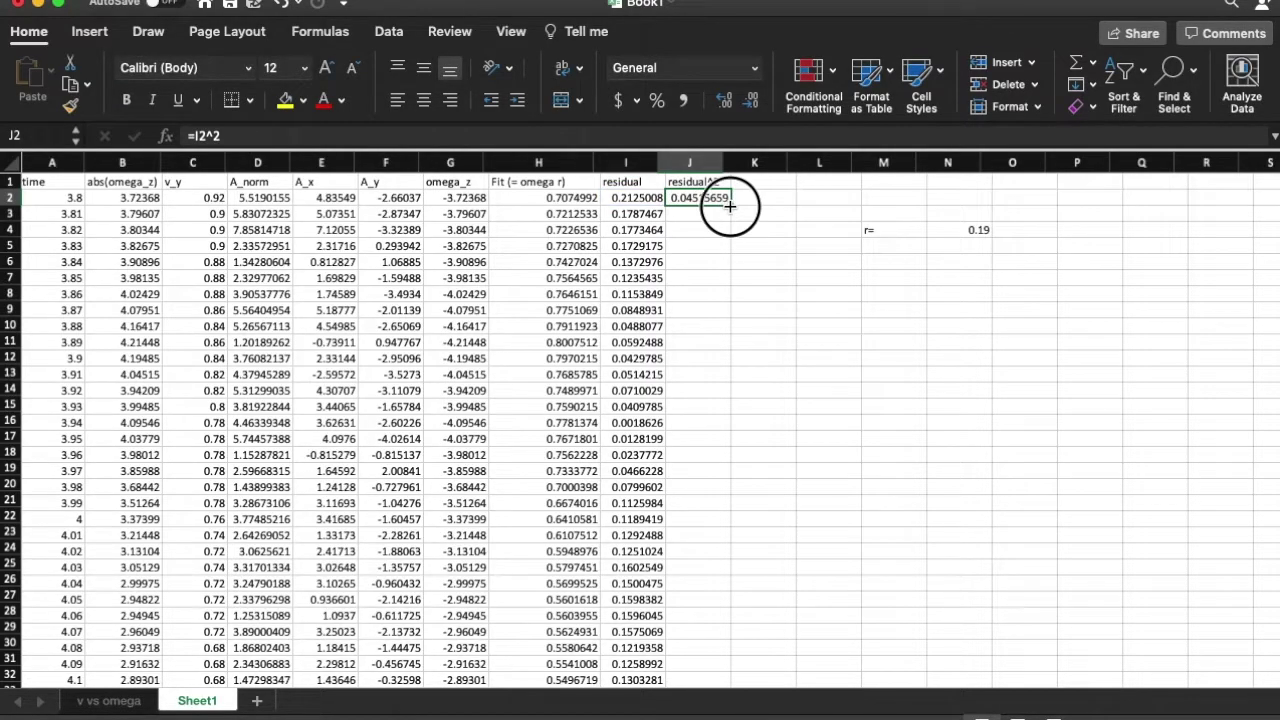
double_click(730, 205)
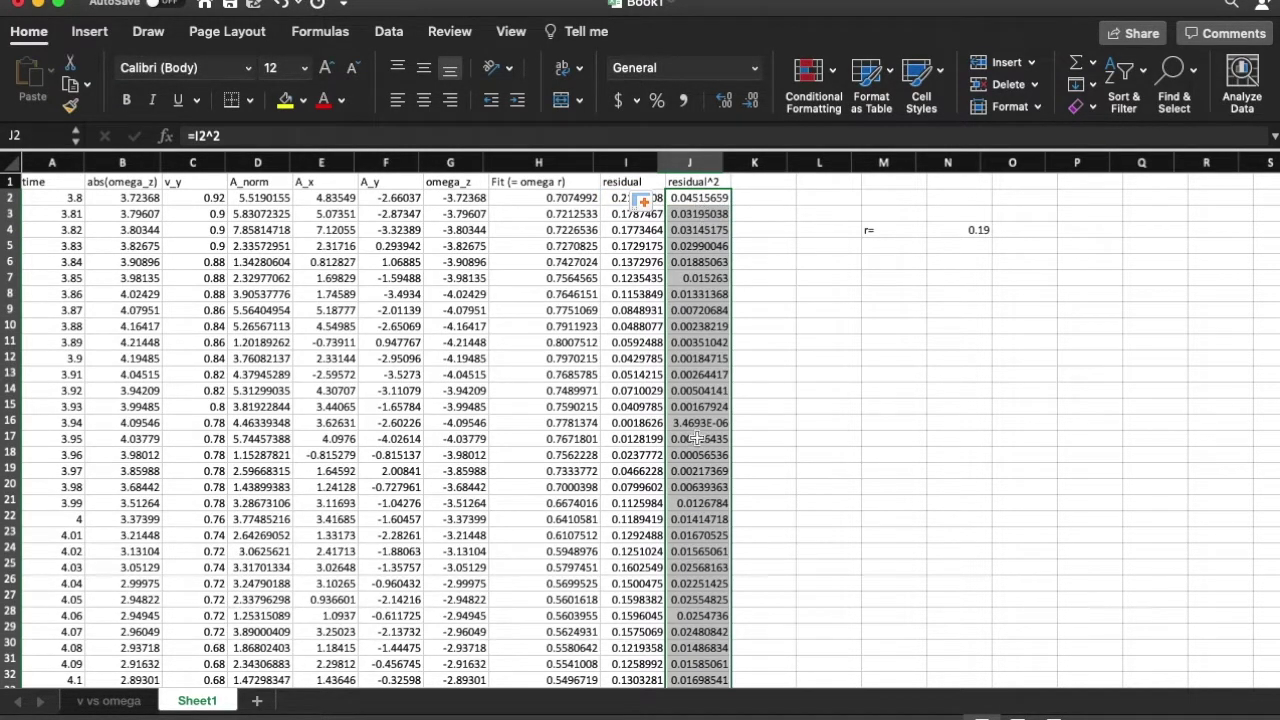
Label M5 "SSR=" and total the squared residuals in N5 with =SUM(J2:J94).
left_click(889, 249)
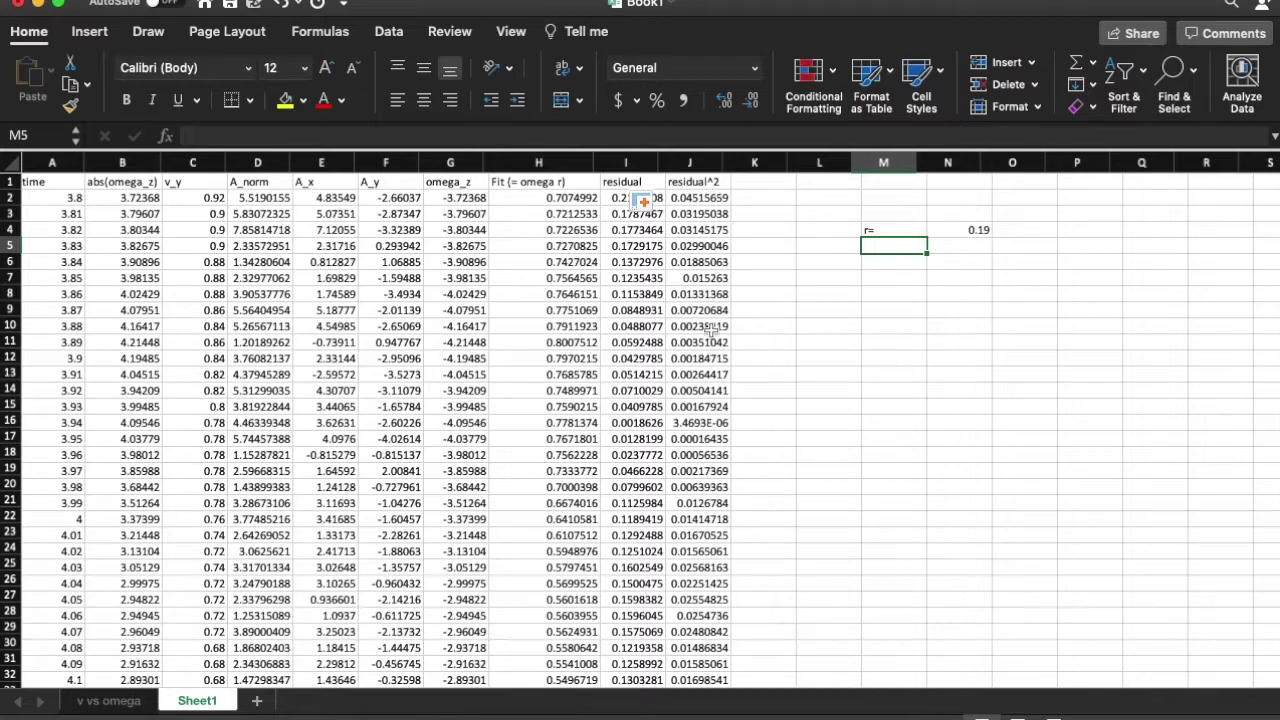
type("SSR=")
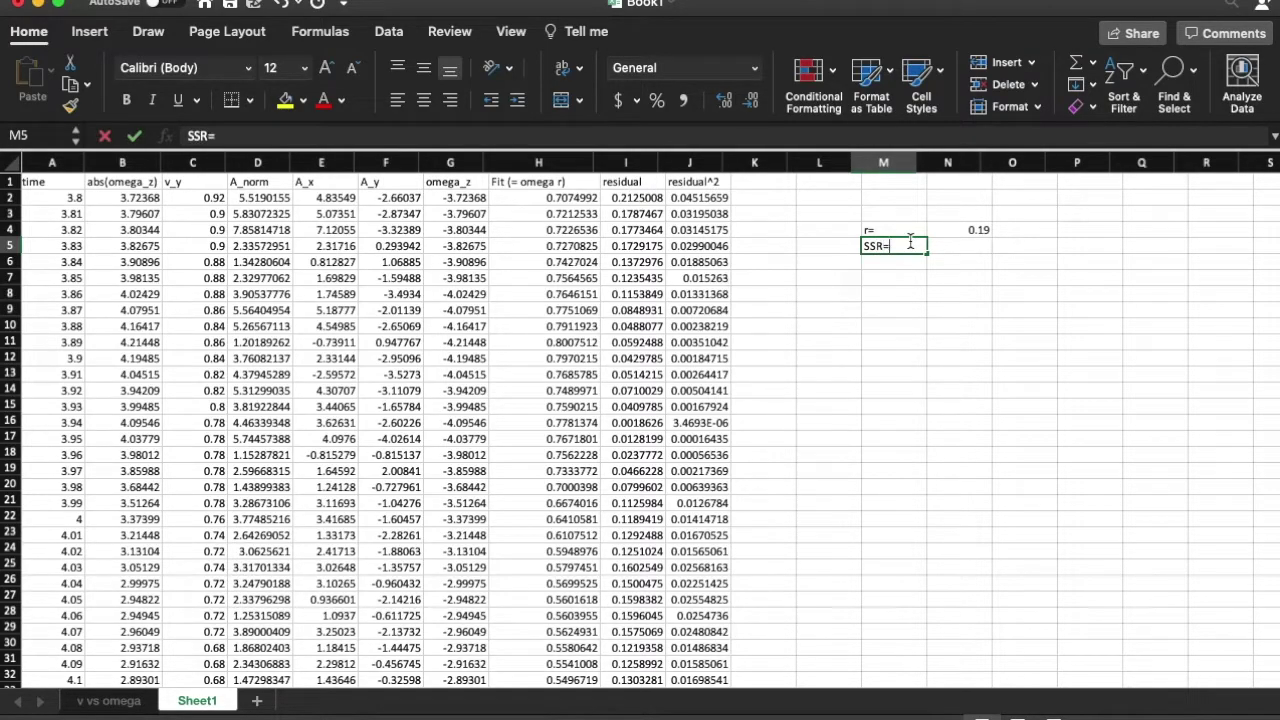
key("Tab")
type("=")
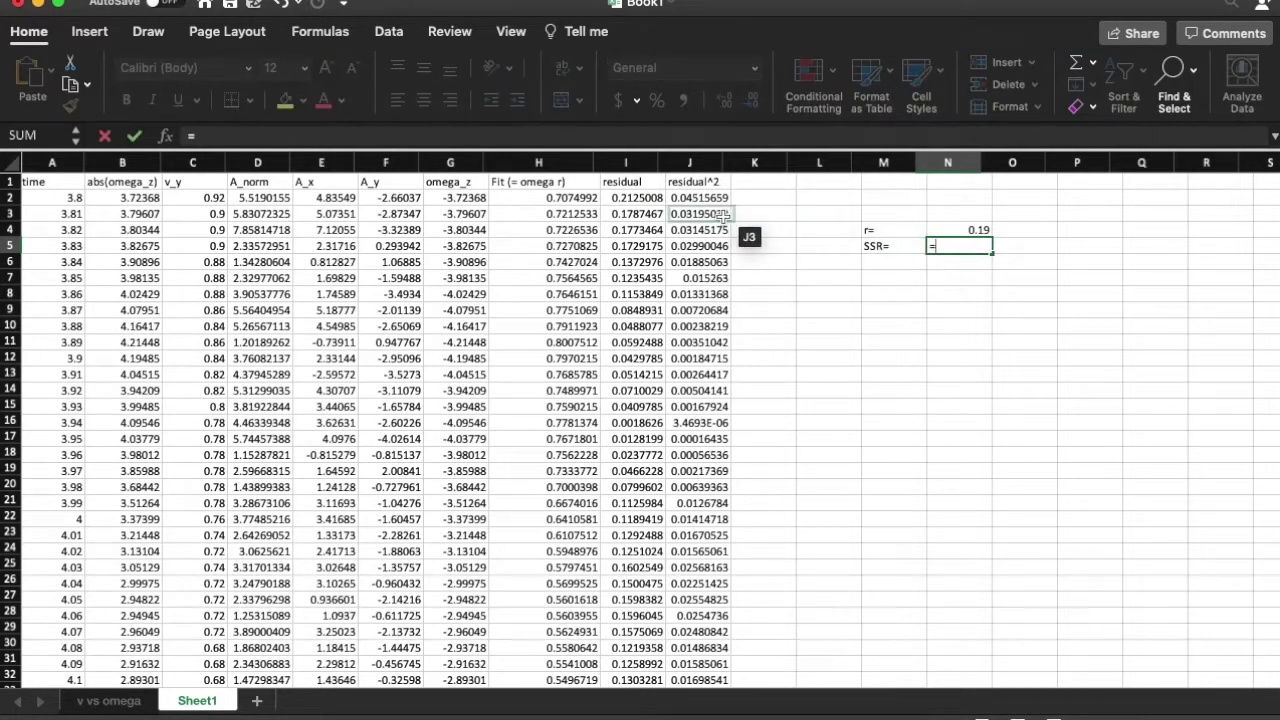
type("sum(")
left_click_drag(697, 198, 718, 342)
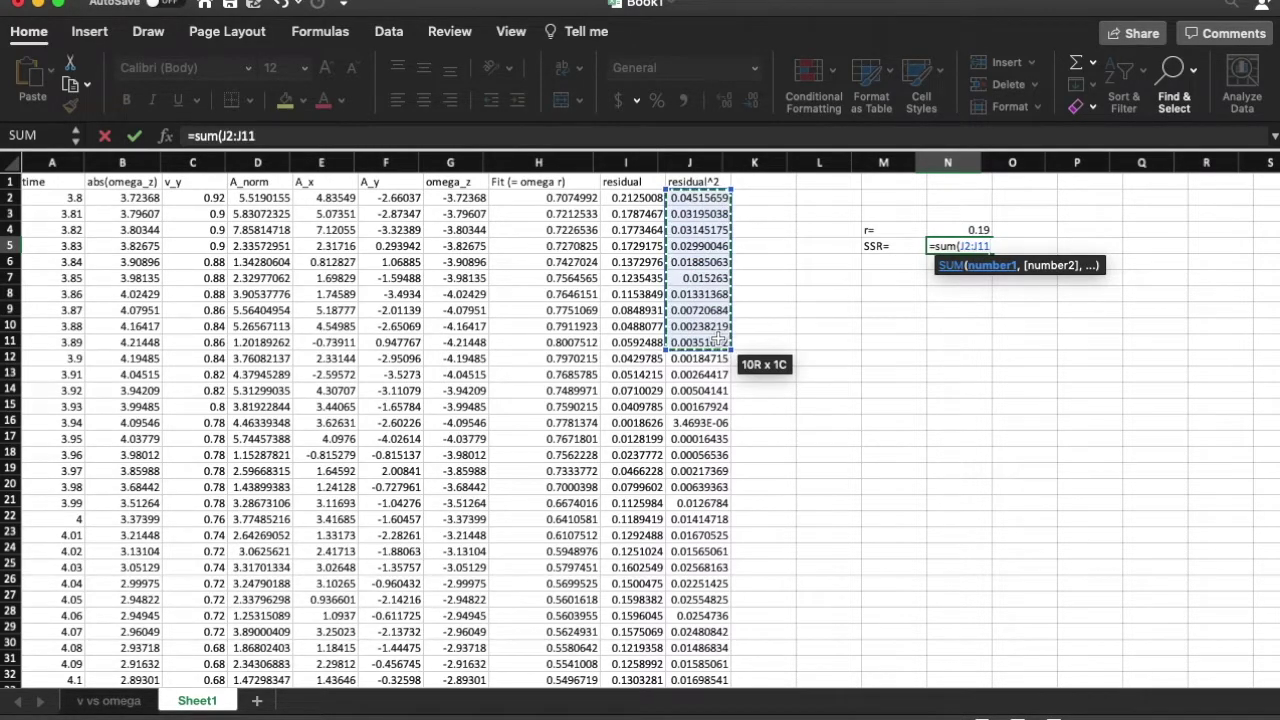
scroll(718, 342, "down", 15)
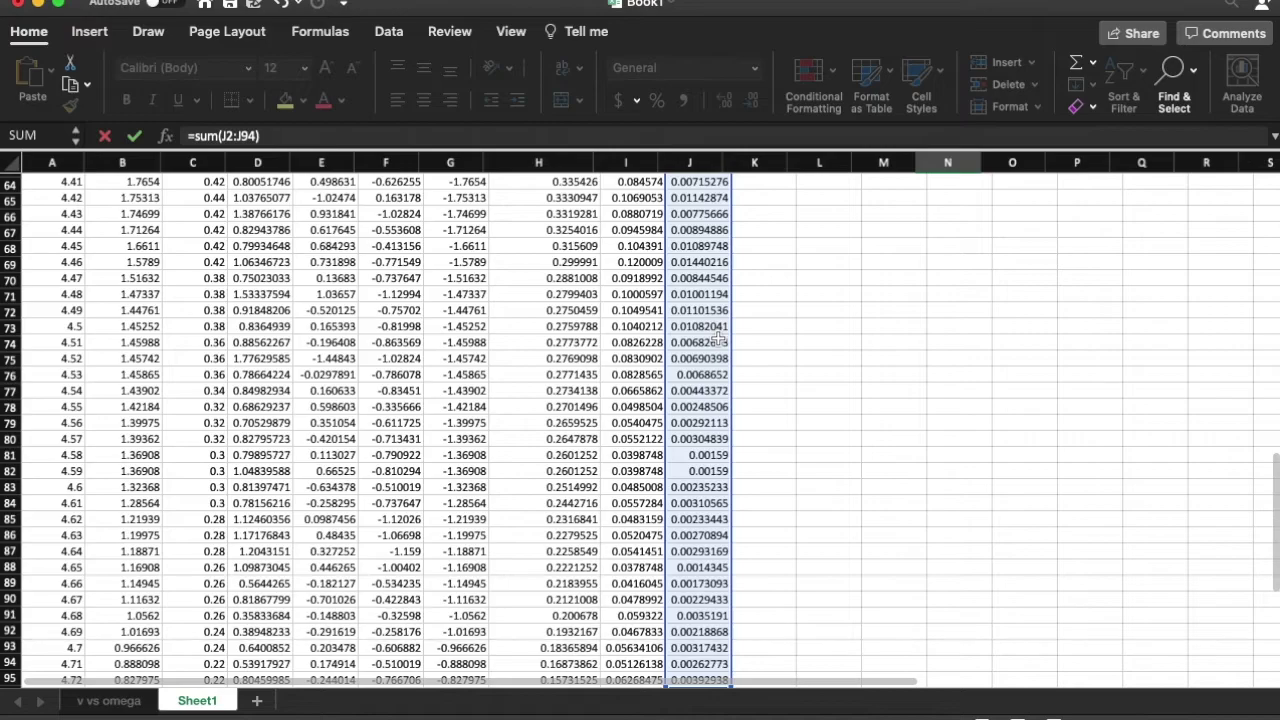
scroll(906, 386, "up", 7)
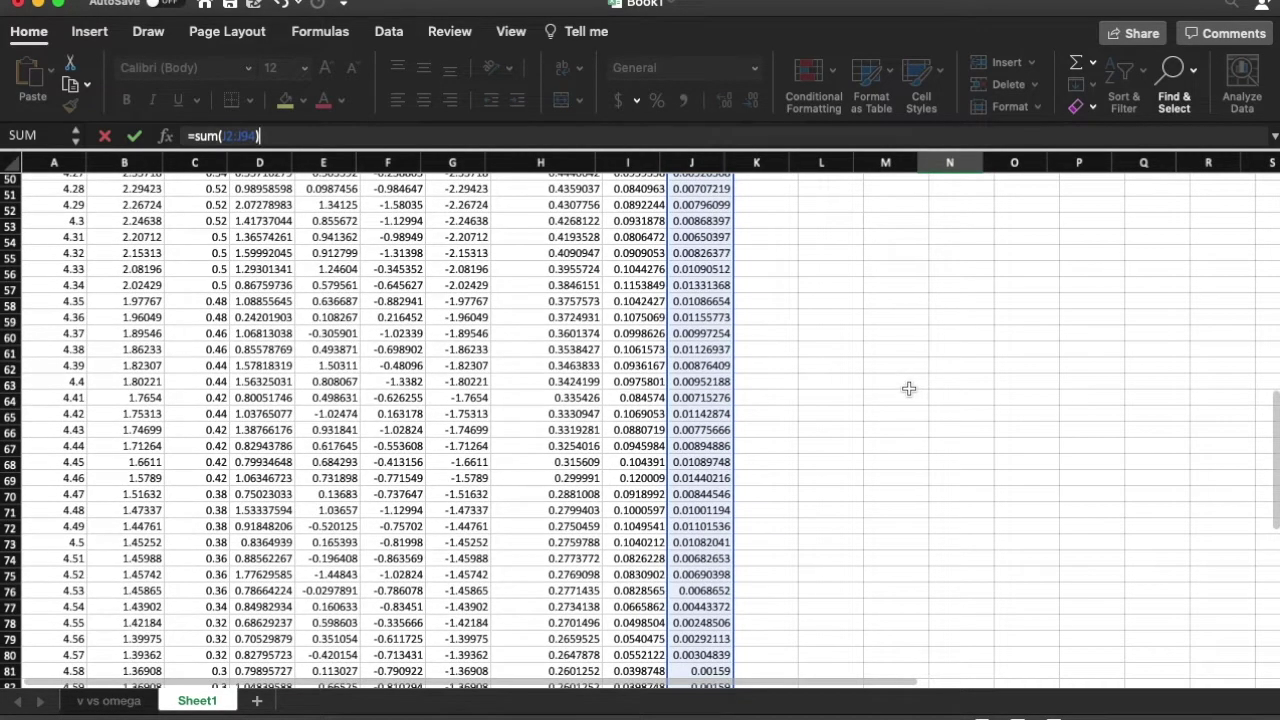
type(")")
key("Return")
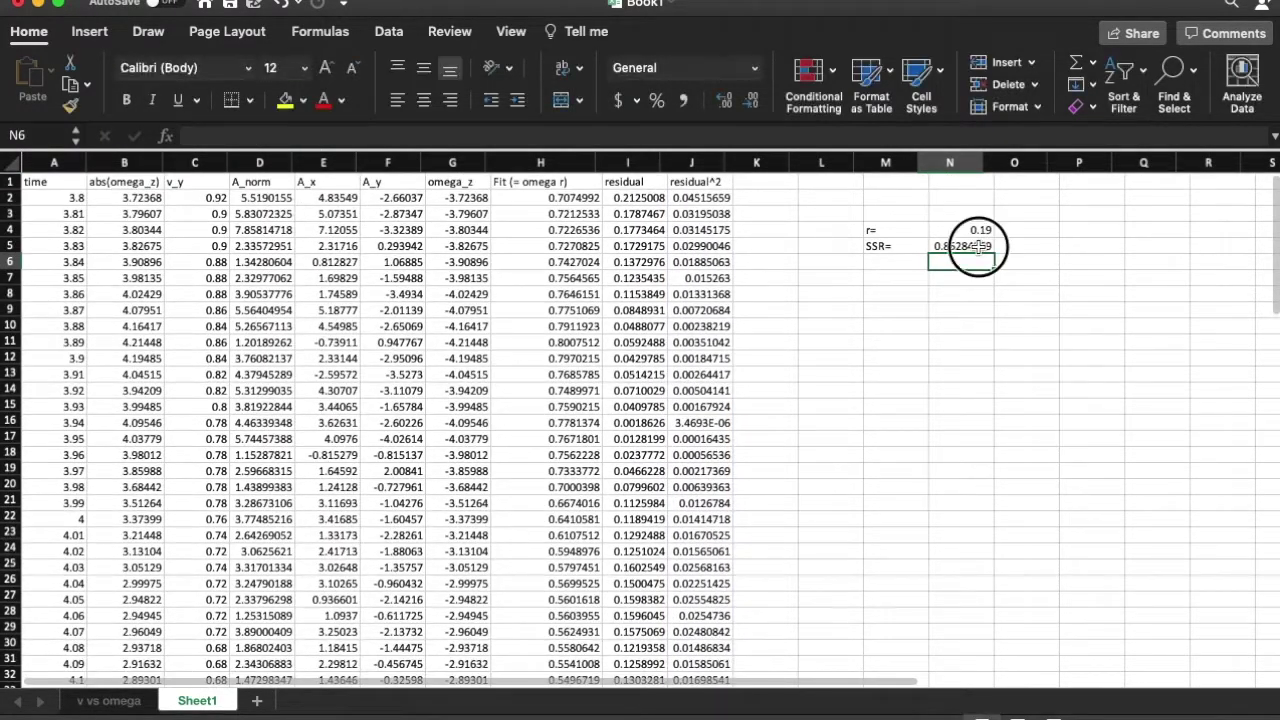
left_click(978, 246)
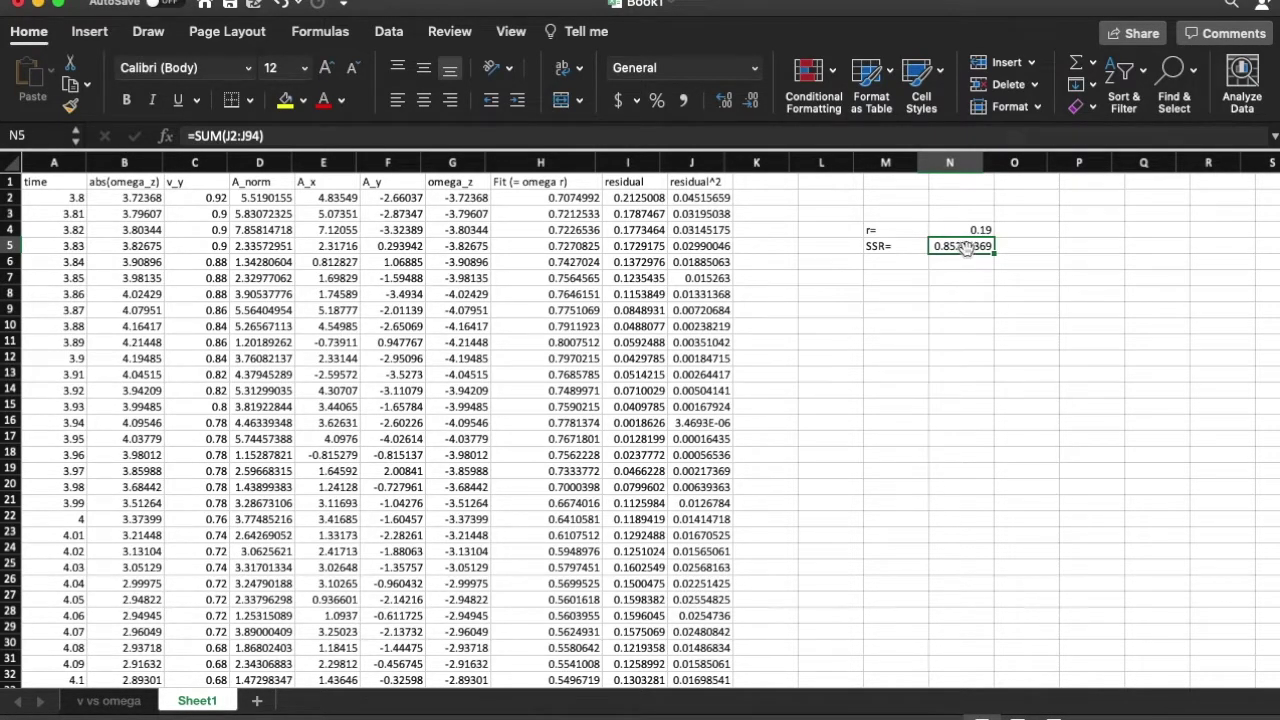
left_click(875, 231)
type("r=")
left_click(972, 230)
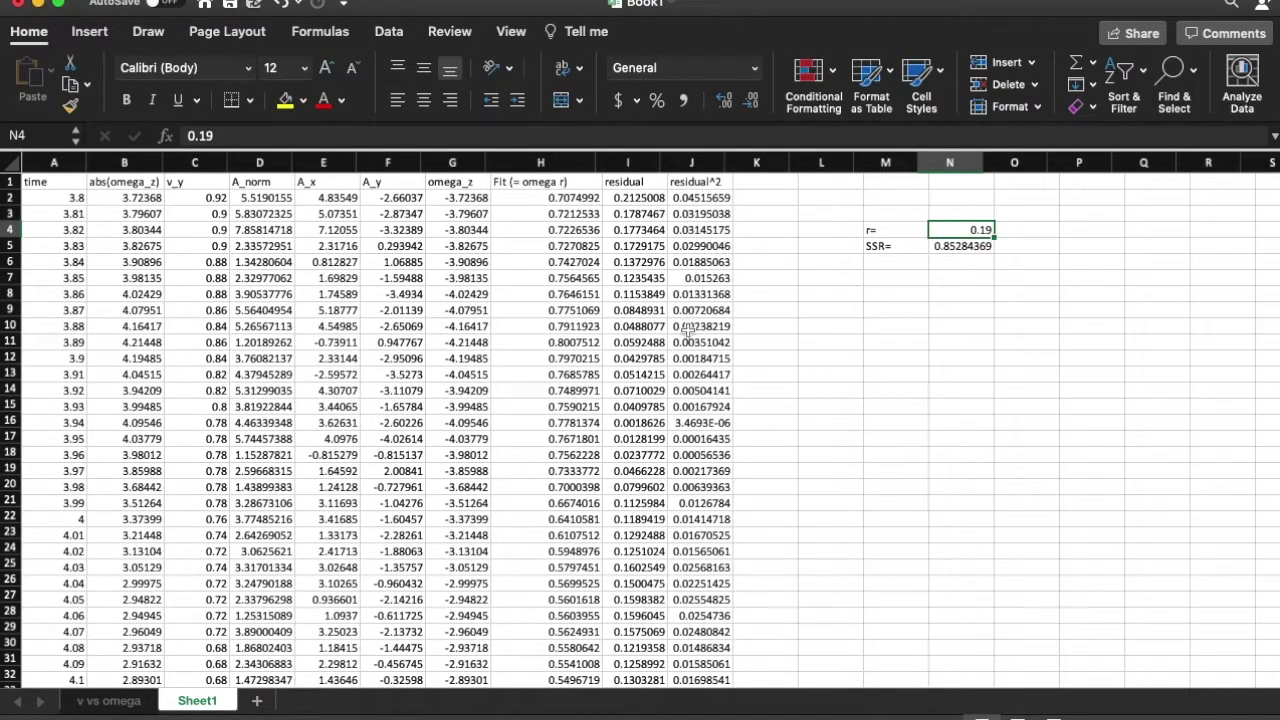
left_click(966, 246)
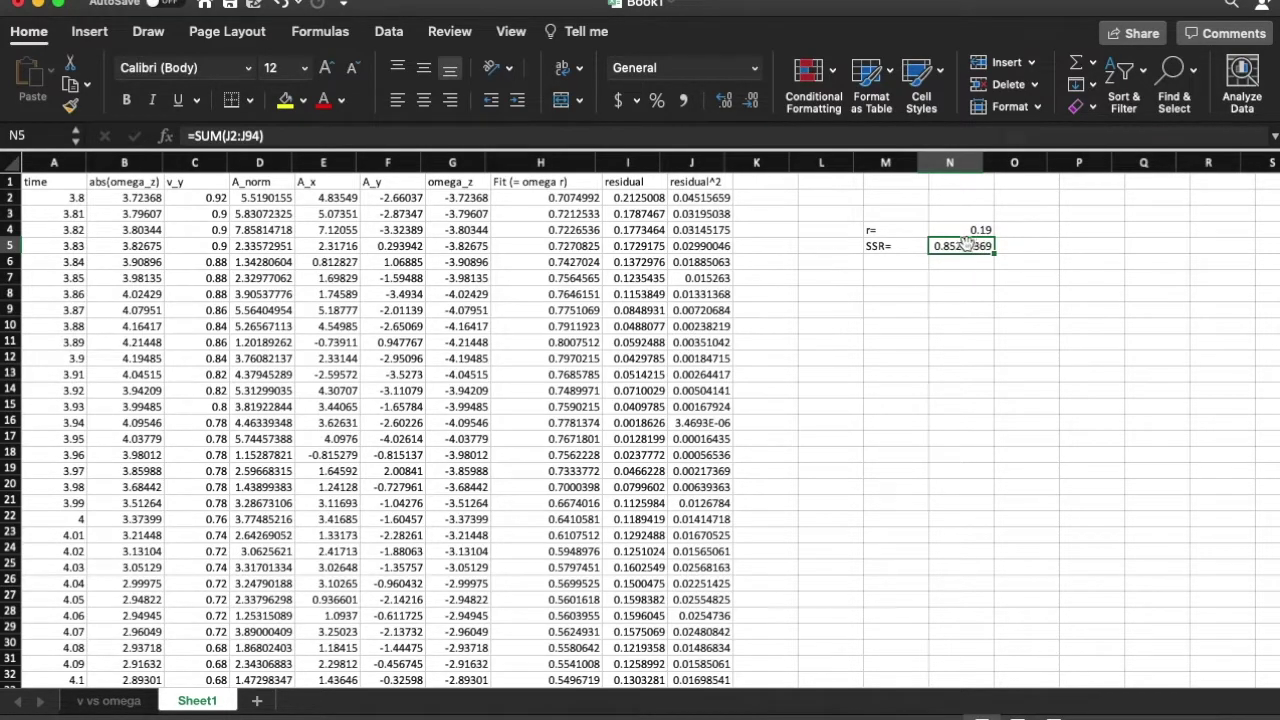
Check in the list of available add-ins that the Solver Add-In is enabled.
left_click(405, 37)
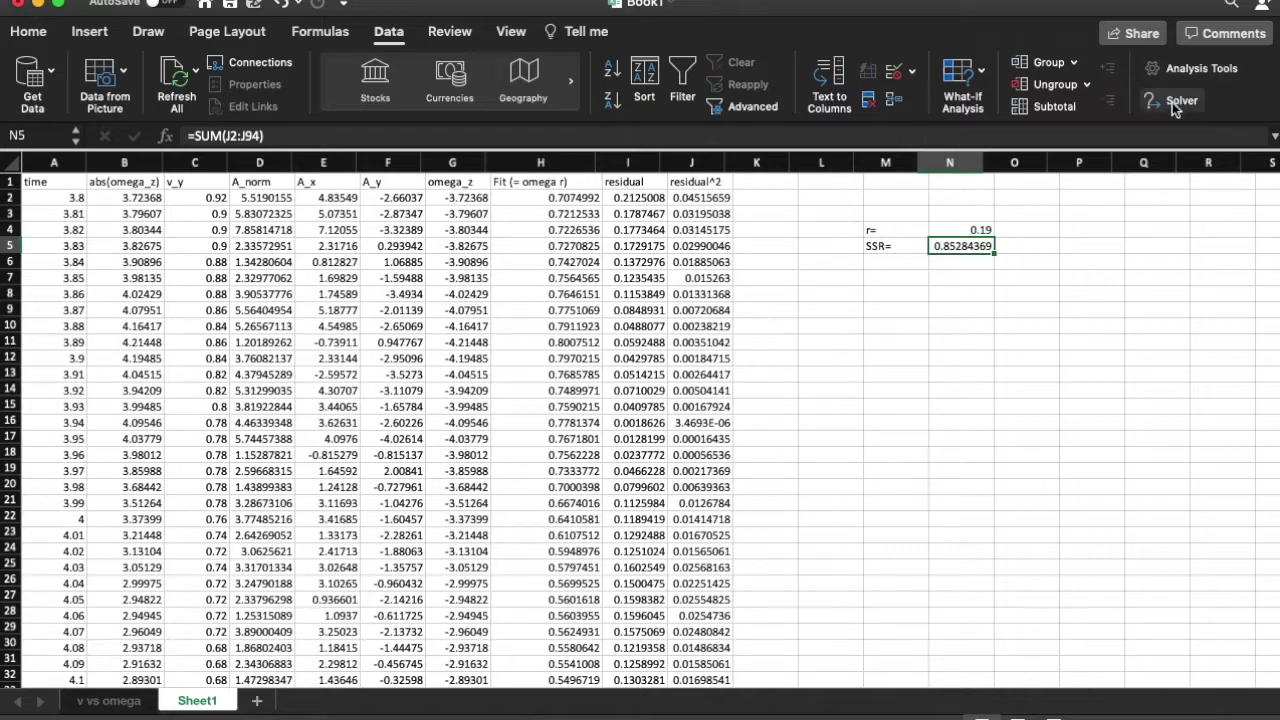
left_click(1201, 71)
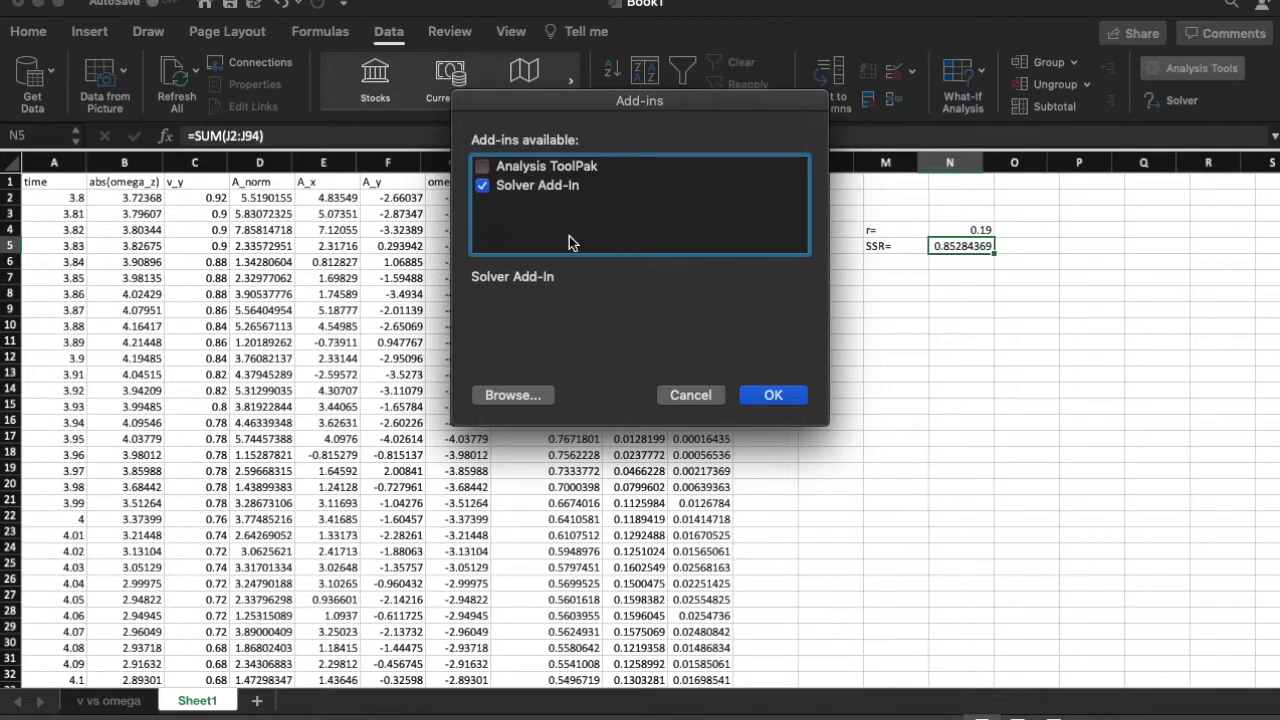
left_click(762, 396)
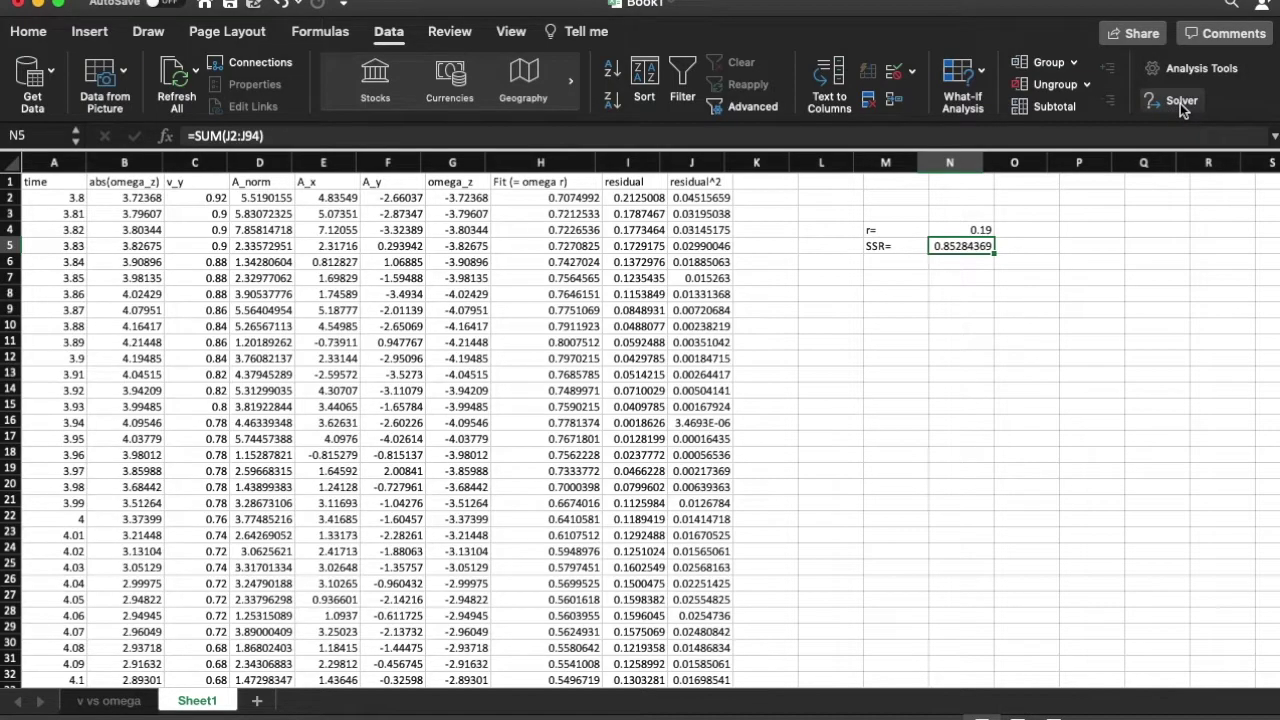
Run Solver to minimize the SSR in N5 by changing r in N4, using GRG Nonlinear, and keep the solution.
left_click(1181, 102)
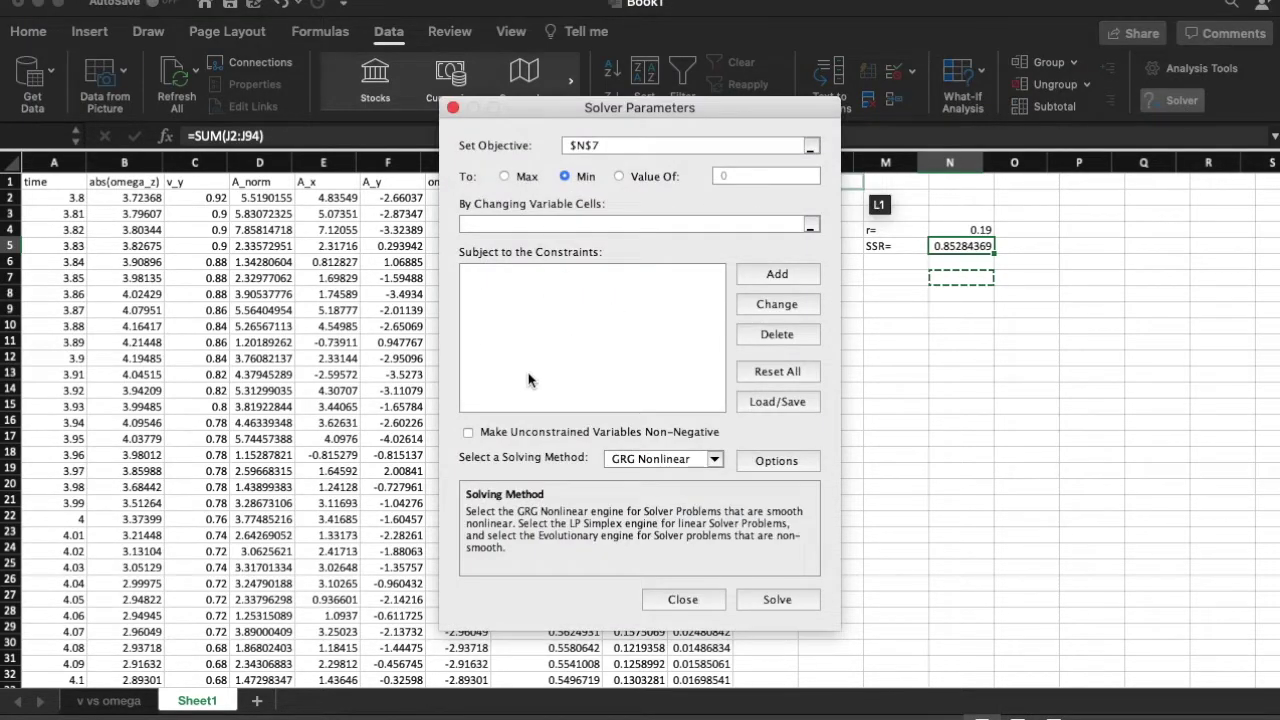
left_click(963, 245)
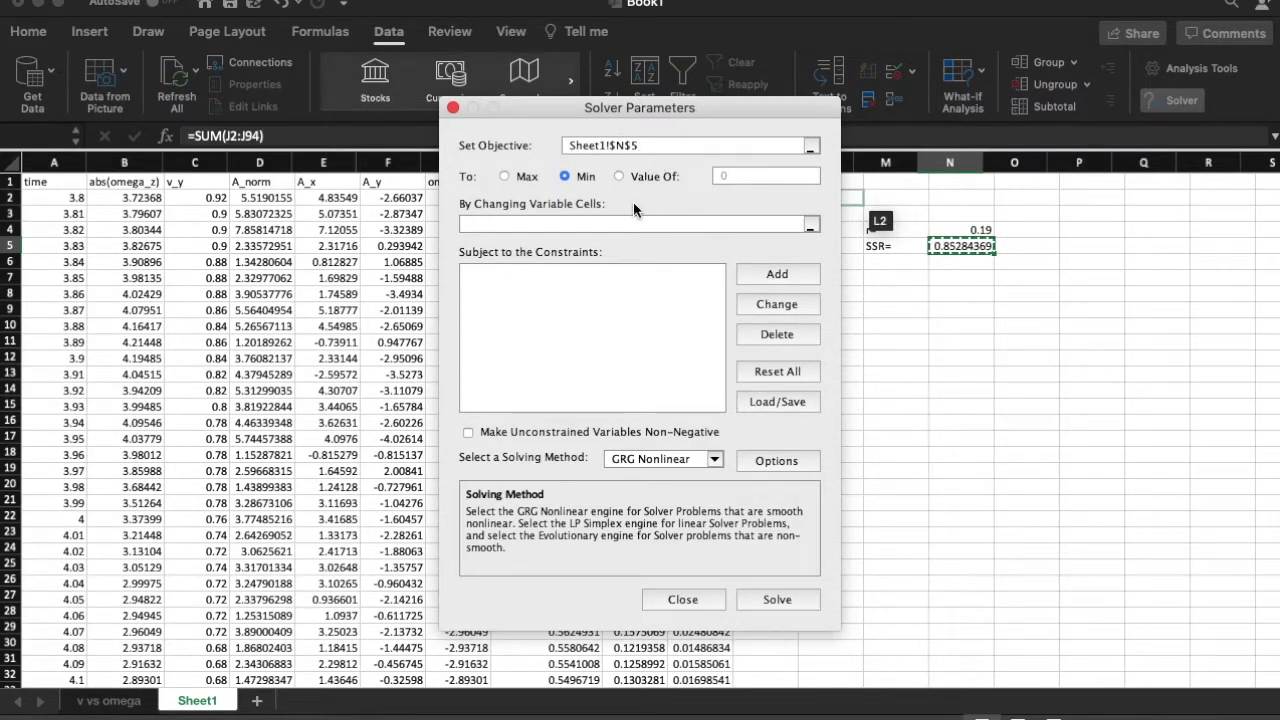
left_click(568, 180)
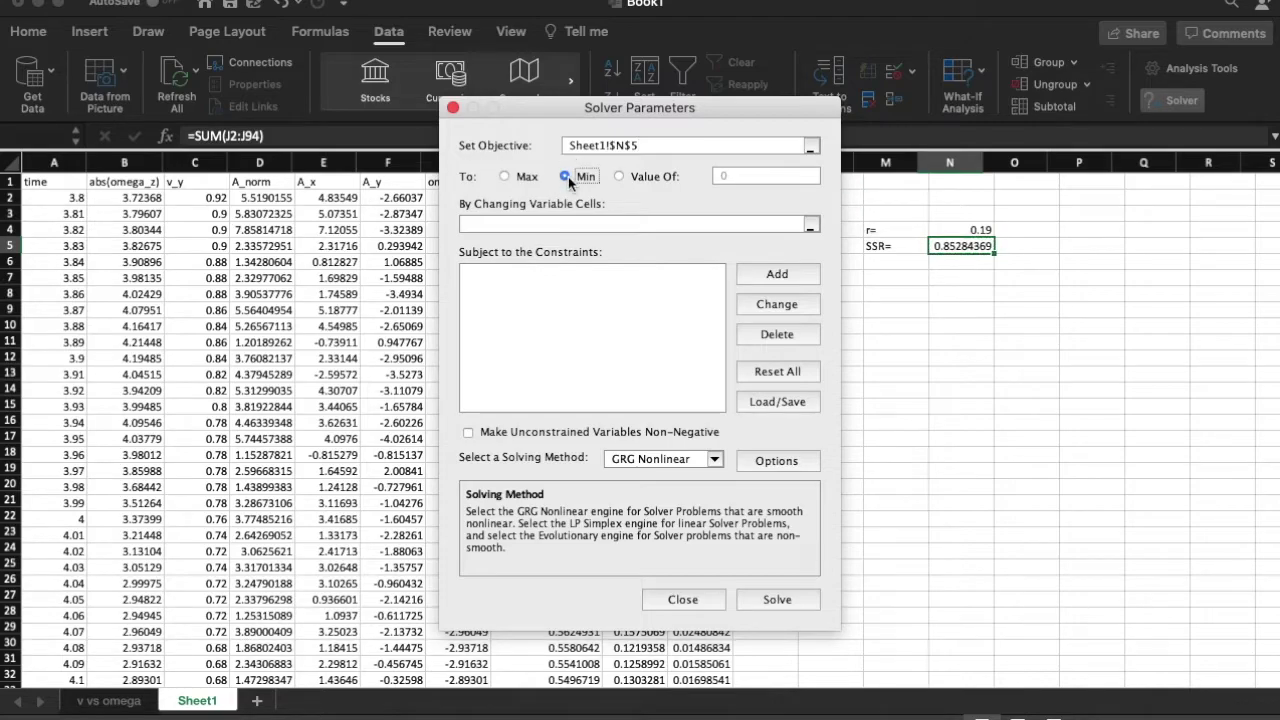
left_click(720, 225)
left_click(975, 230)
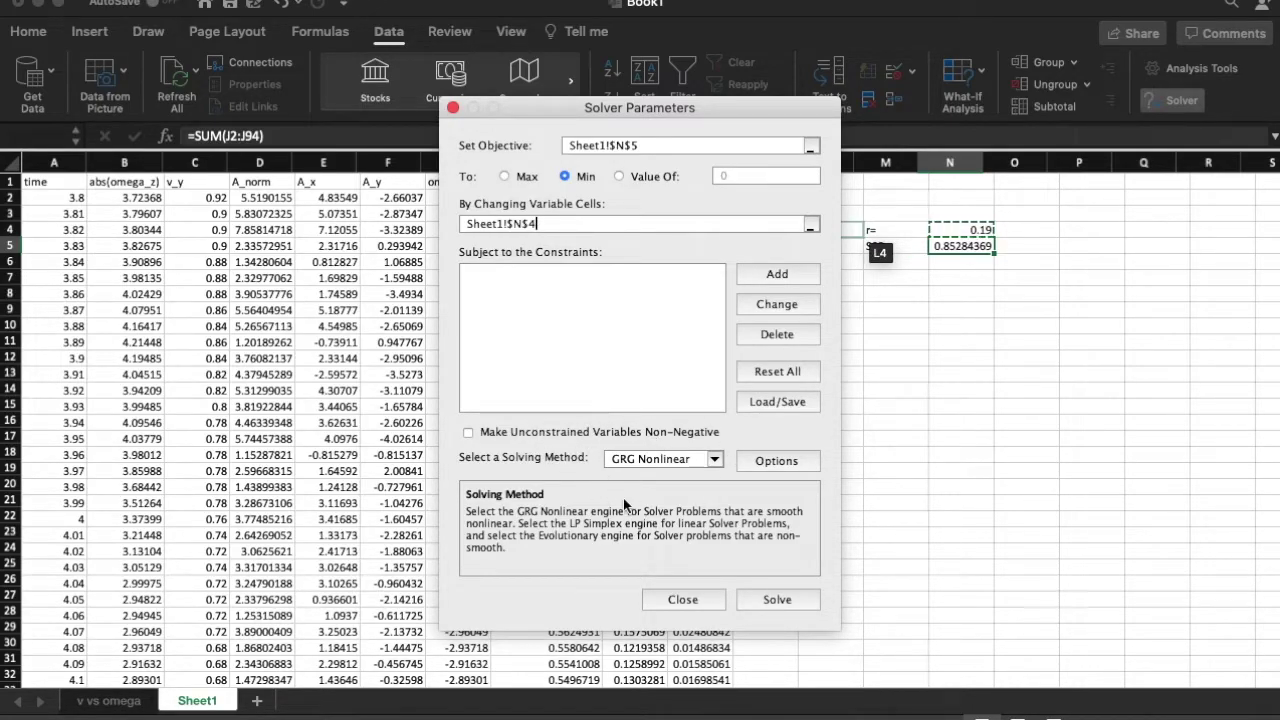
left_click(772, 599)
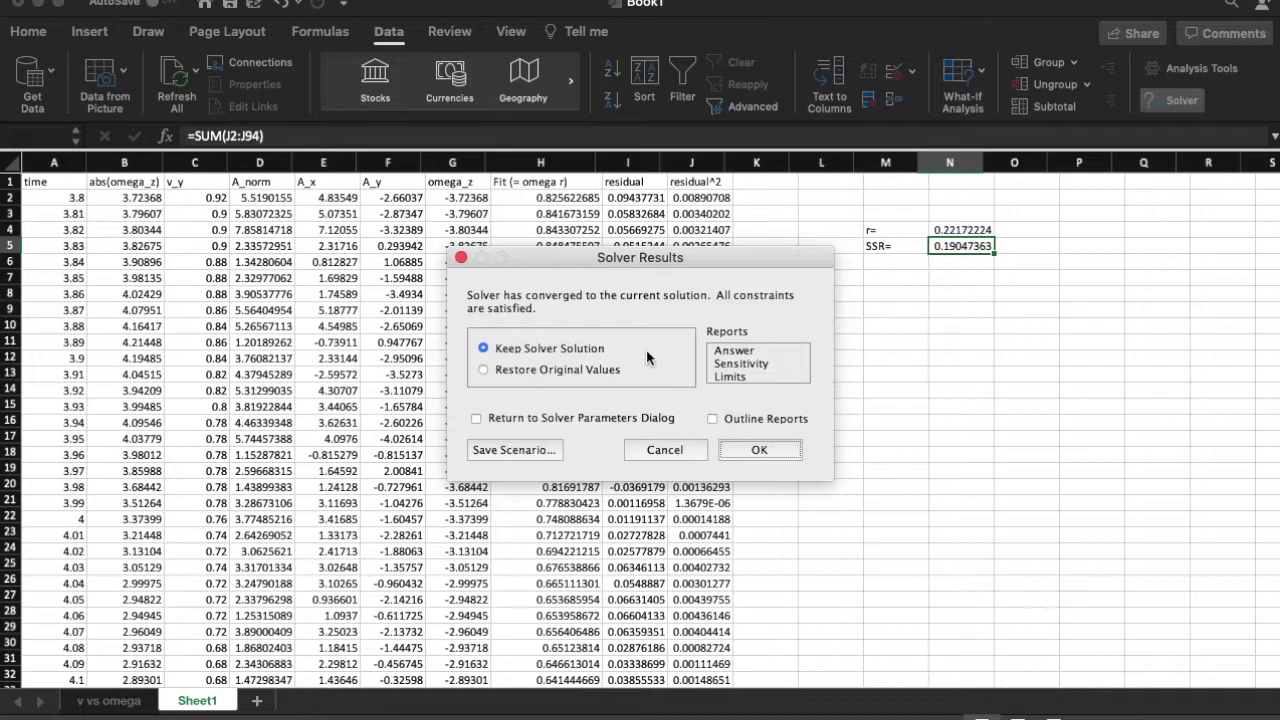
left_click(788, 447)
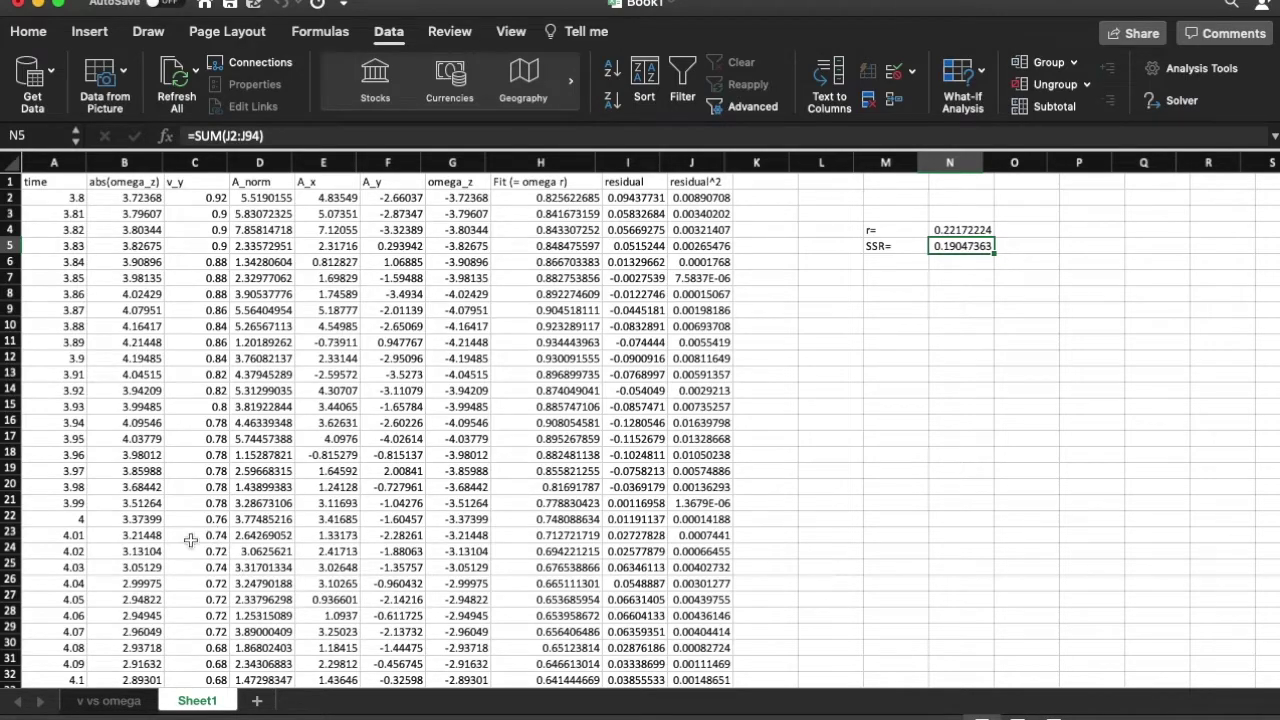
Add a second series named "fit" to the v vs omega chart, with Sheet1 B2:B94 as its X values.
left_click(108, 700)
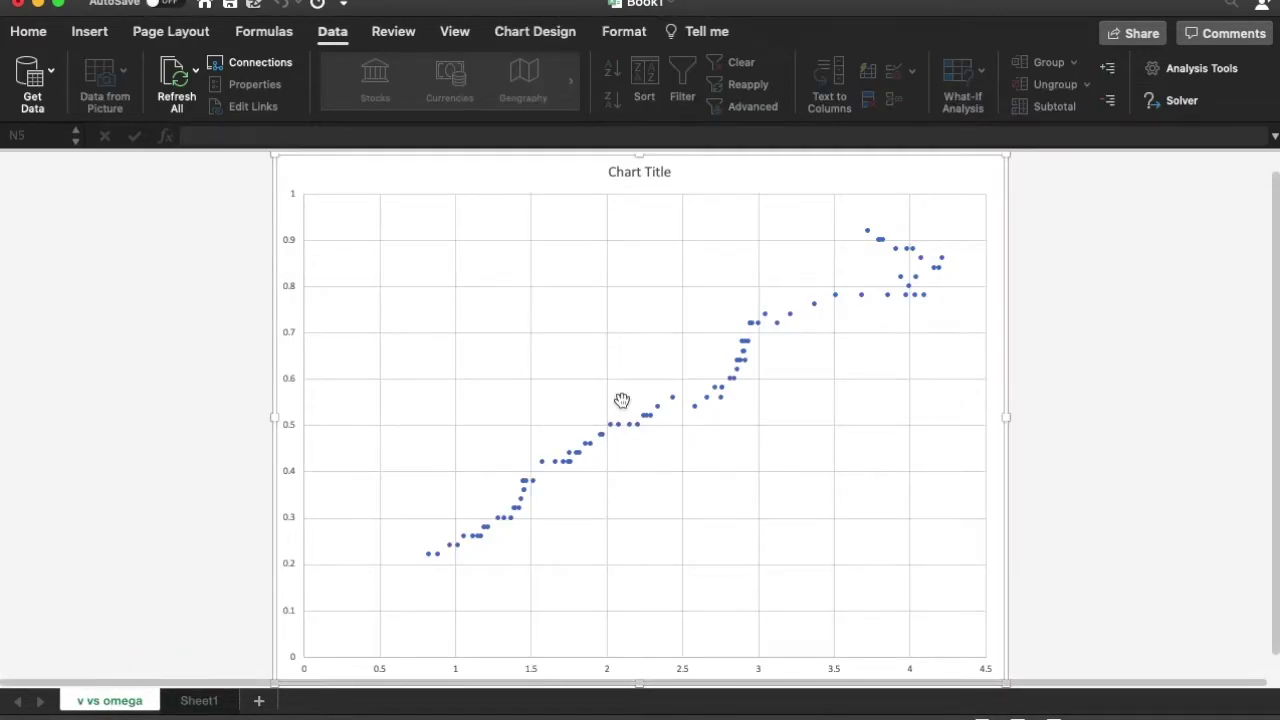
right_click(622, 396)
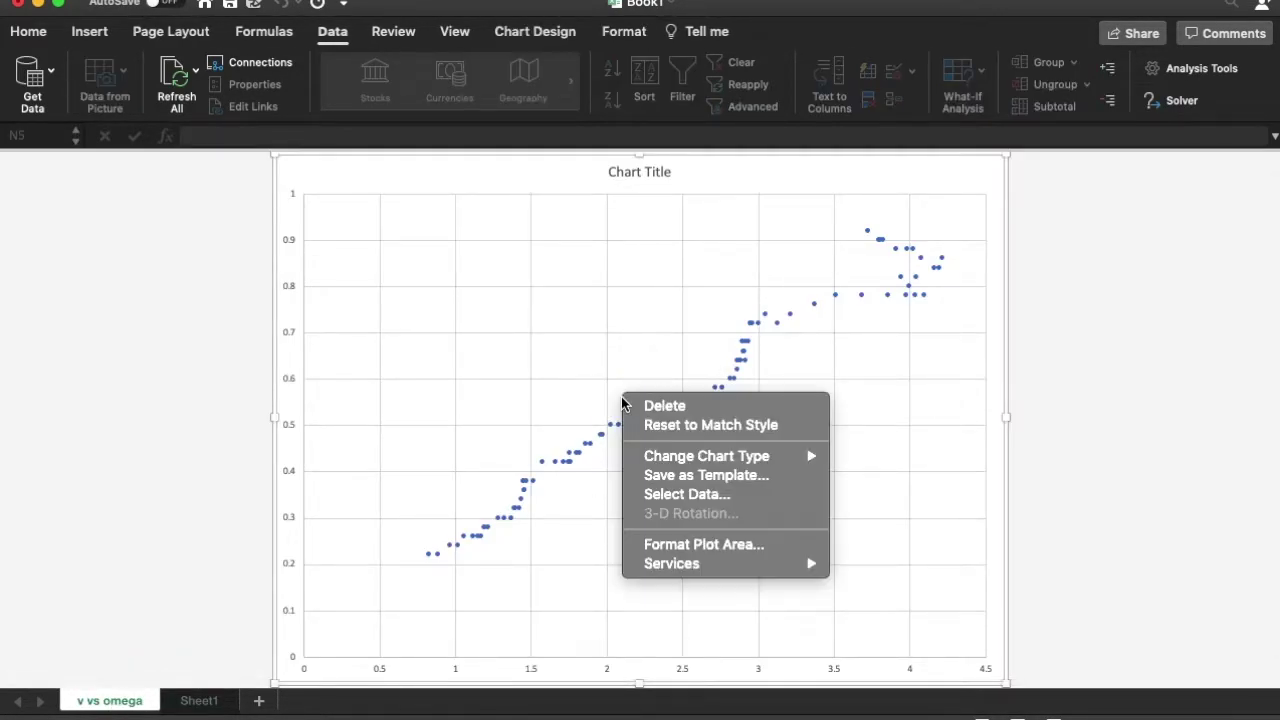
left_click(694, 495)
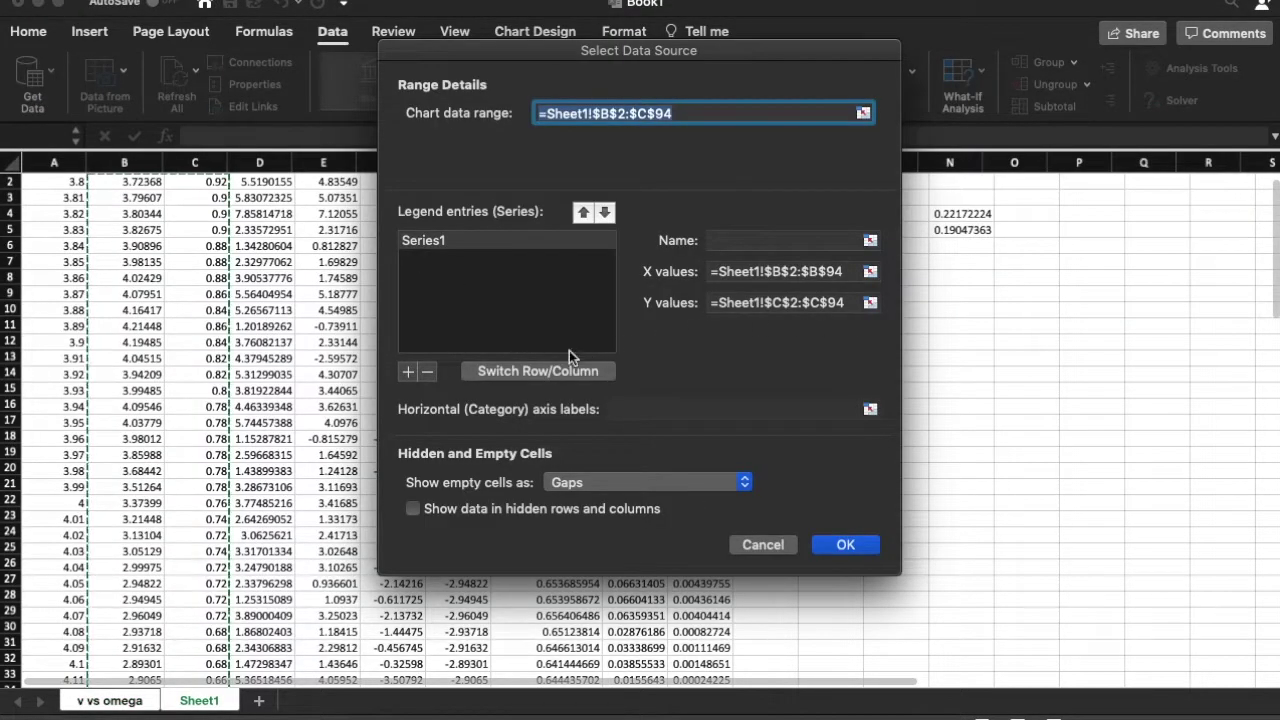
left_click(407, 371)
left_click(739, 241)
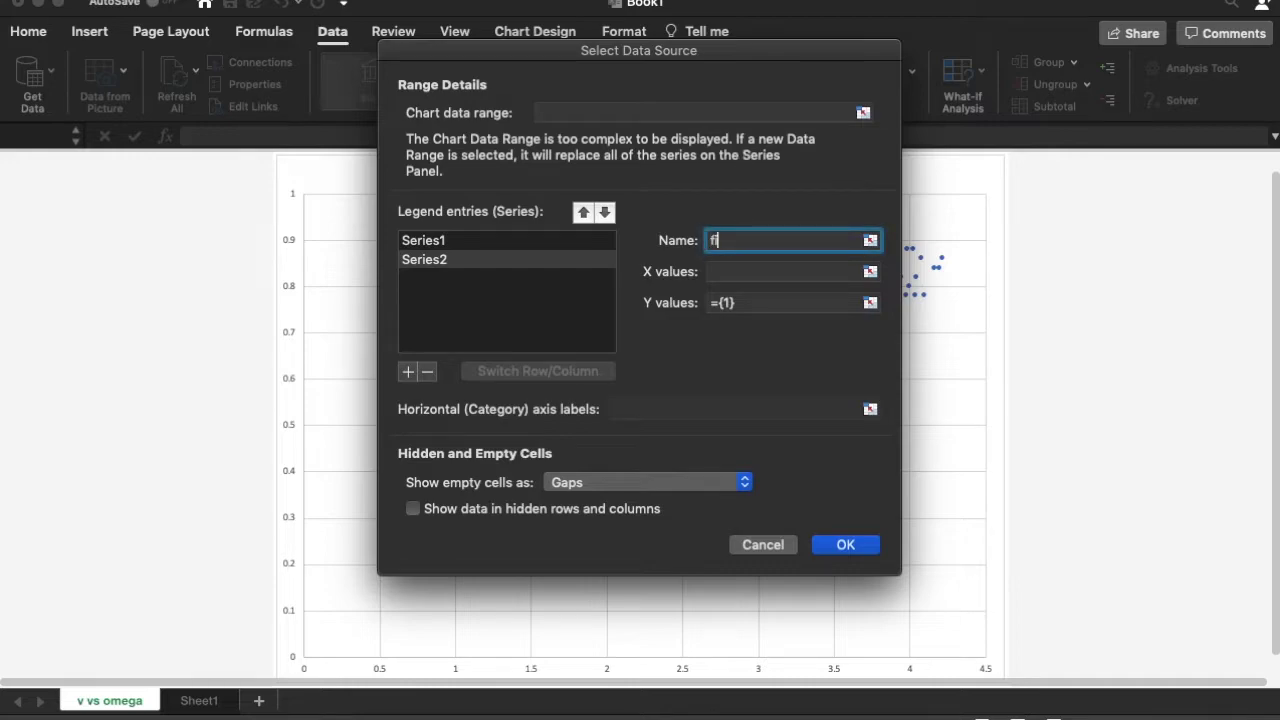
left_click(870, 271)
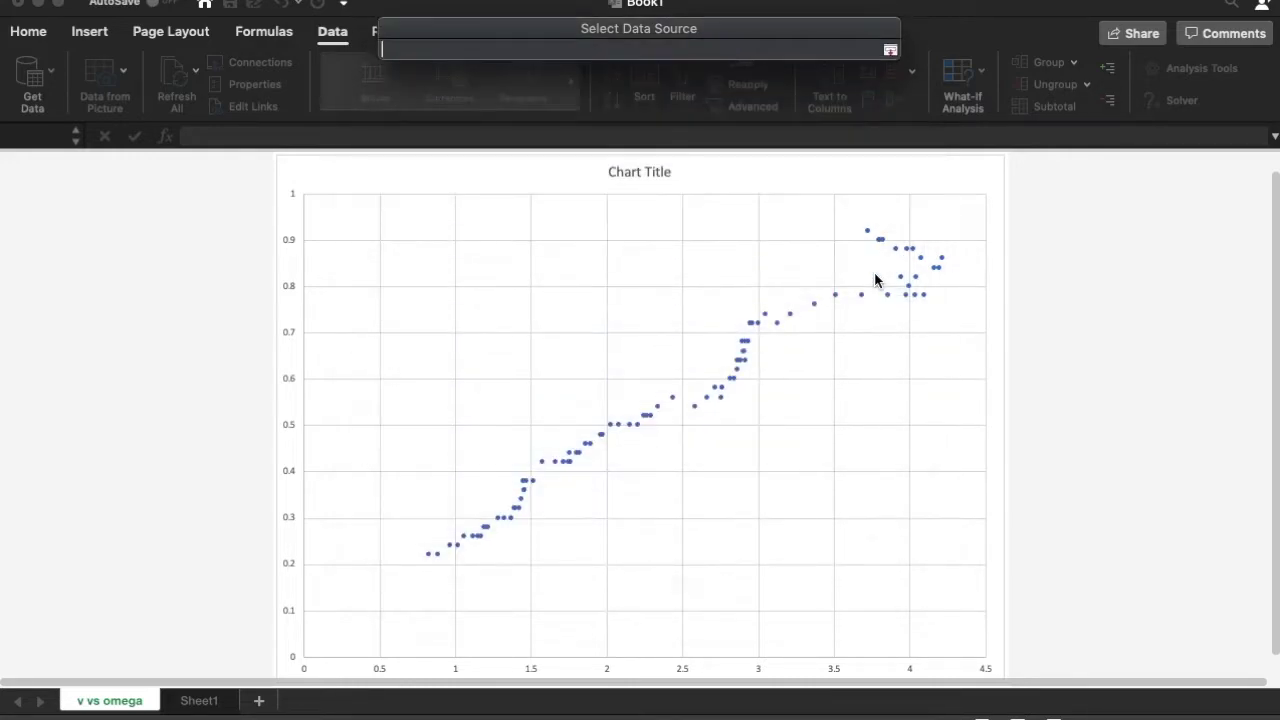
left_click(197, 700)
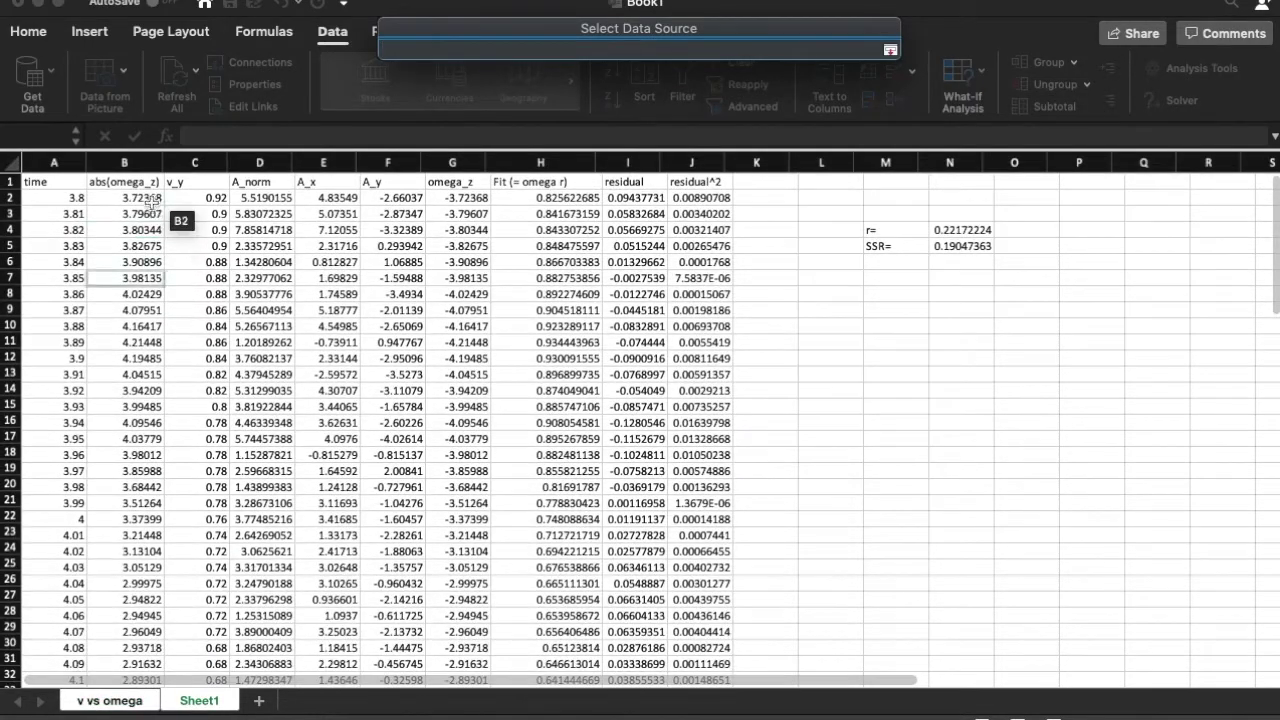
left_click(152, 199)
left_click_drag(152, 199, 168, 366)
left_click(890, 49)
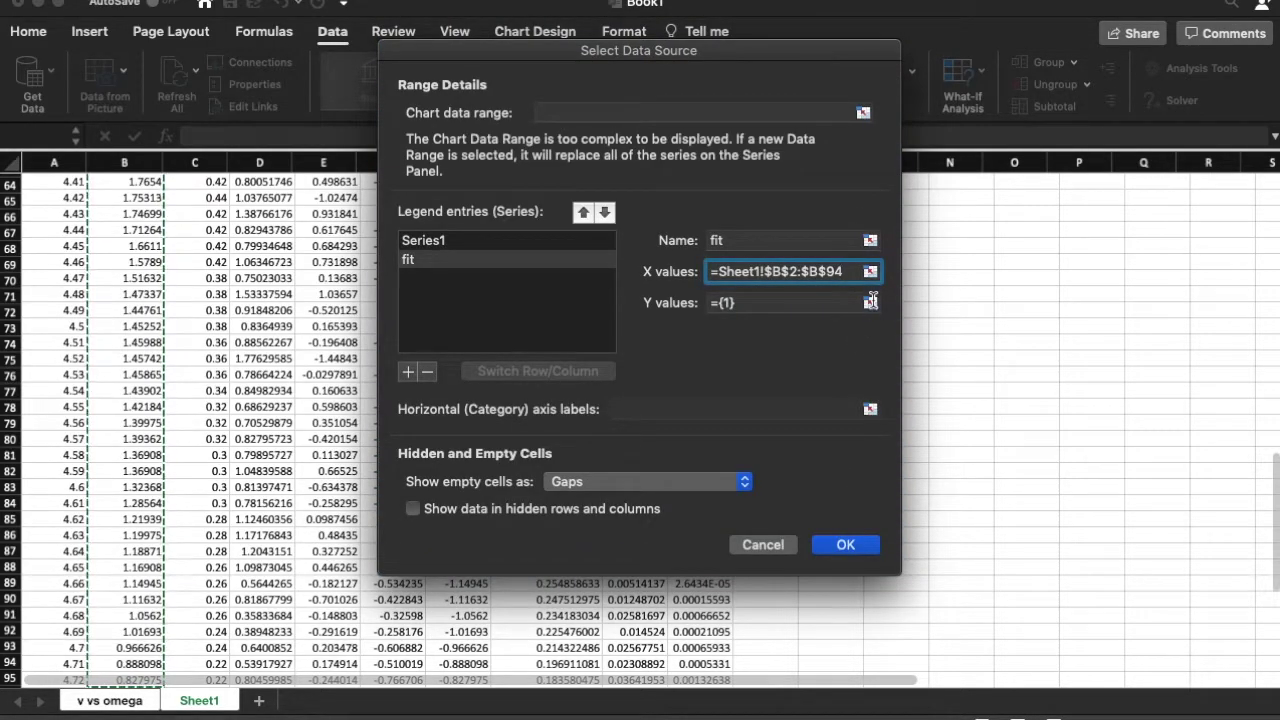
Set the fit series' Y values to Sheet1 H2:H94 and apply the data source changes.
left_click(870, 302)
scroll(785, 270, "up", 15)
left_click_drag(545, 198, 600, 664)
scroll(586, 351, "down", 20)
left_click(890, 49)
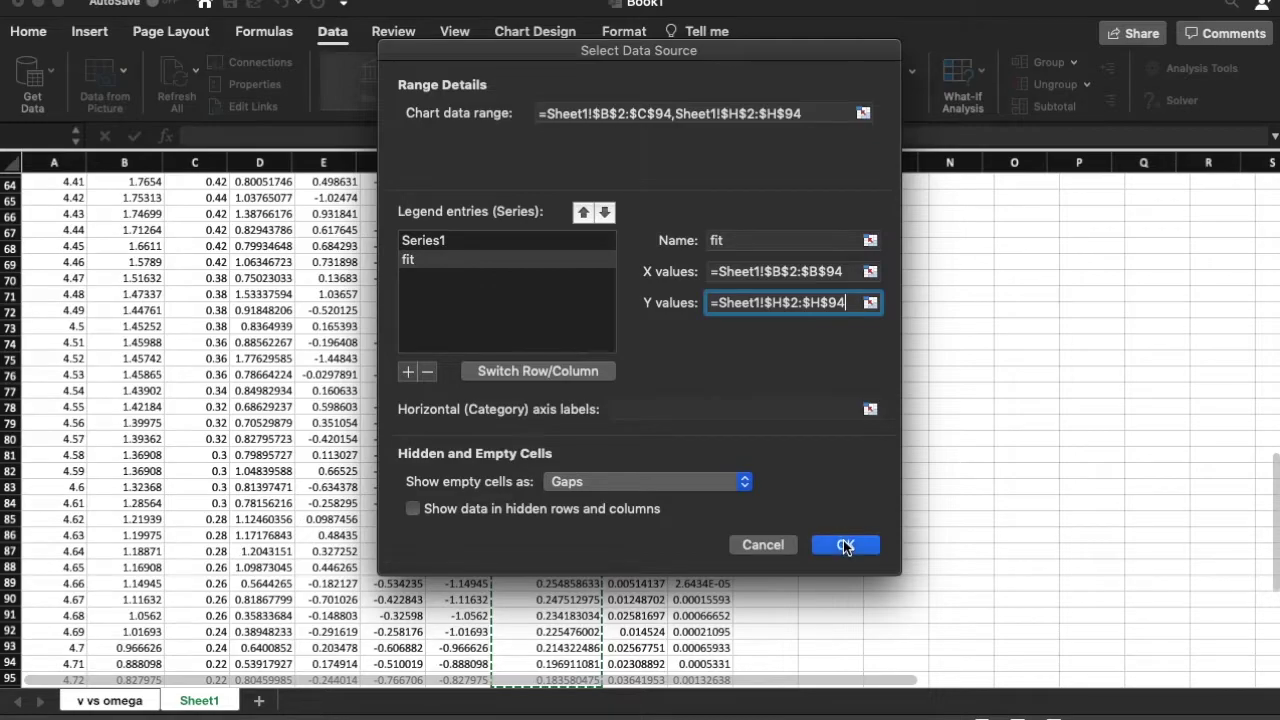
left_click(845, 545)
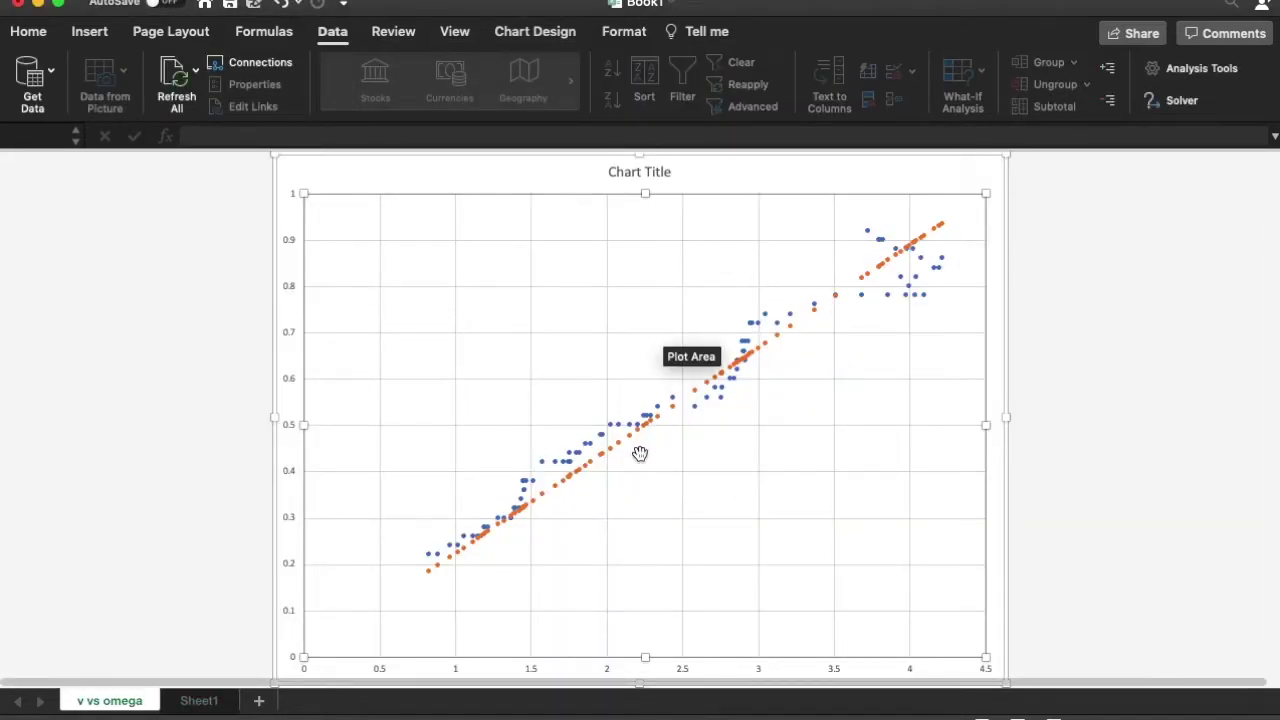
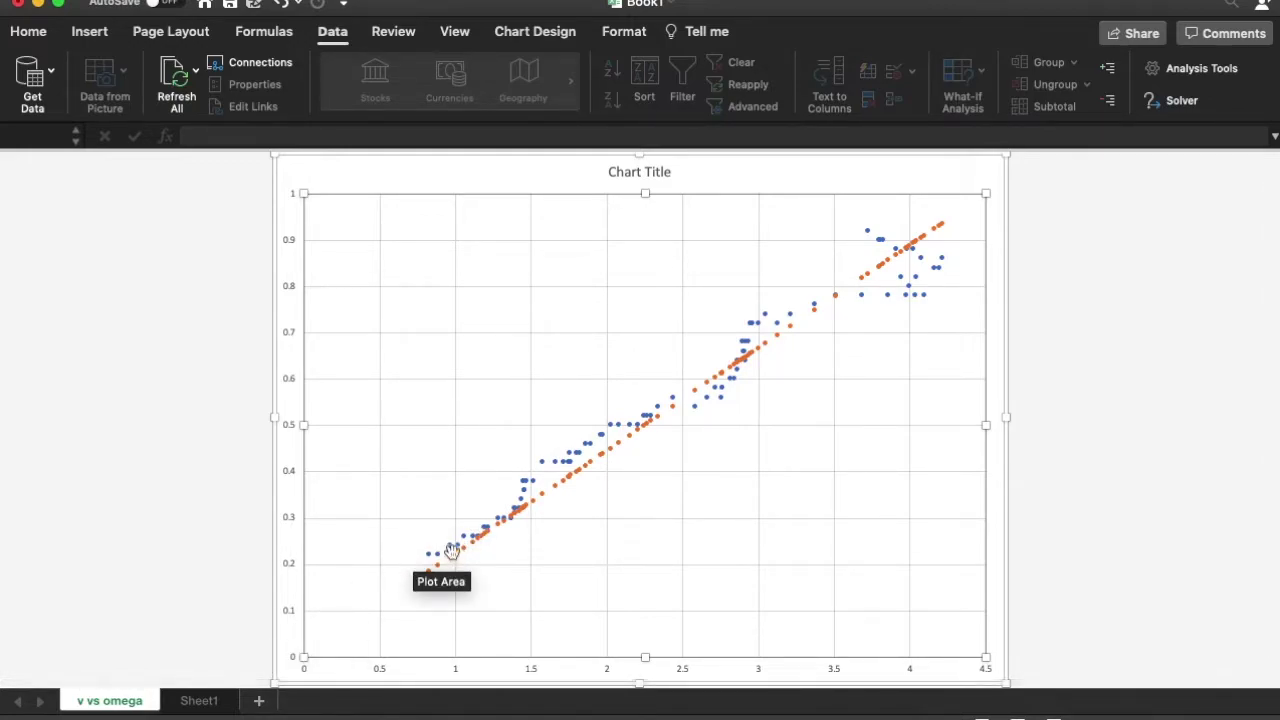
Format the fit series in the chart with a solid line.
mouse_move(470, 548)
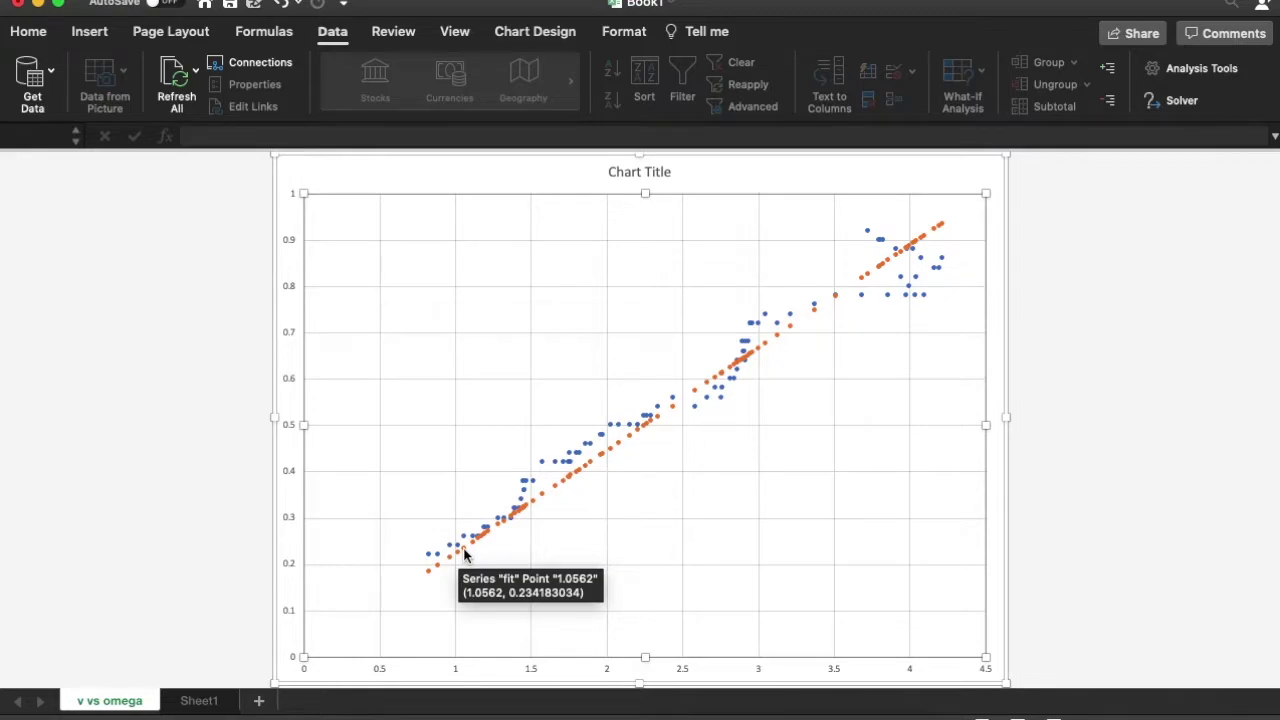
right_click(464, 556)
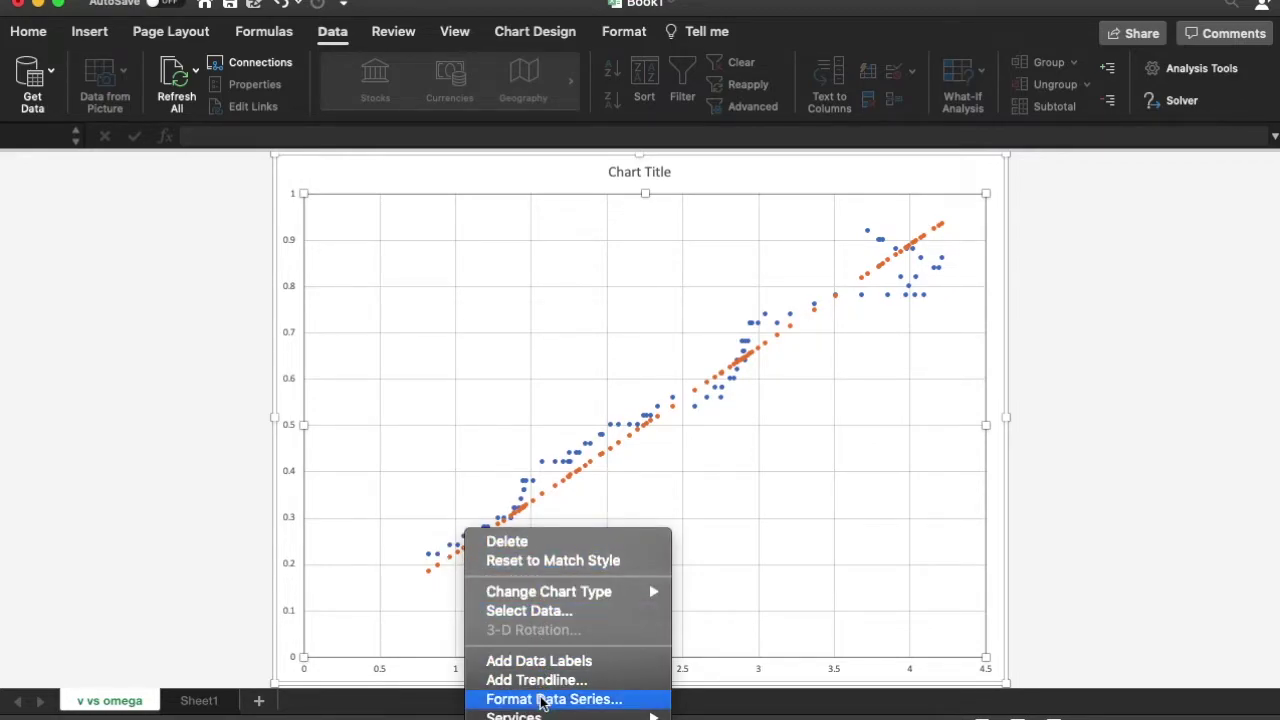
left_click(641, 450)
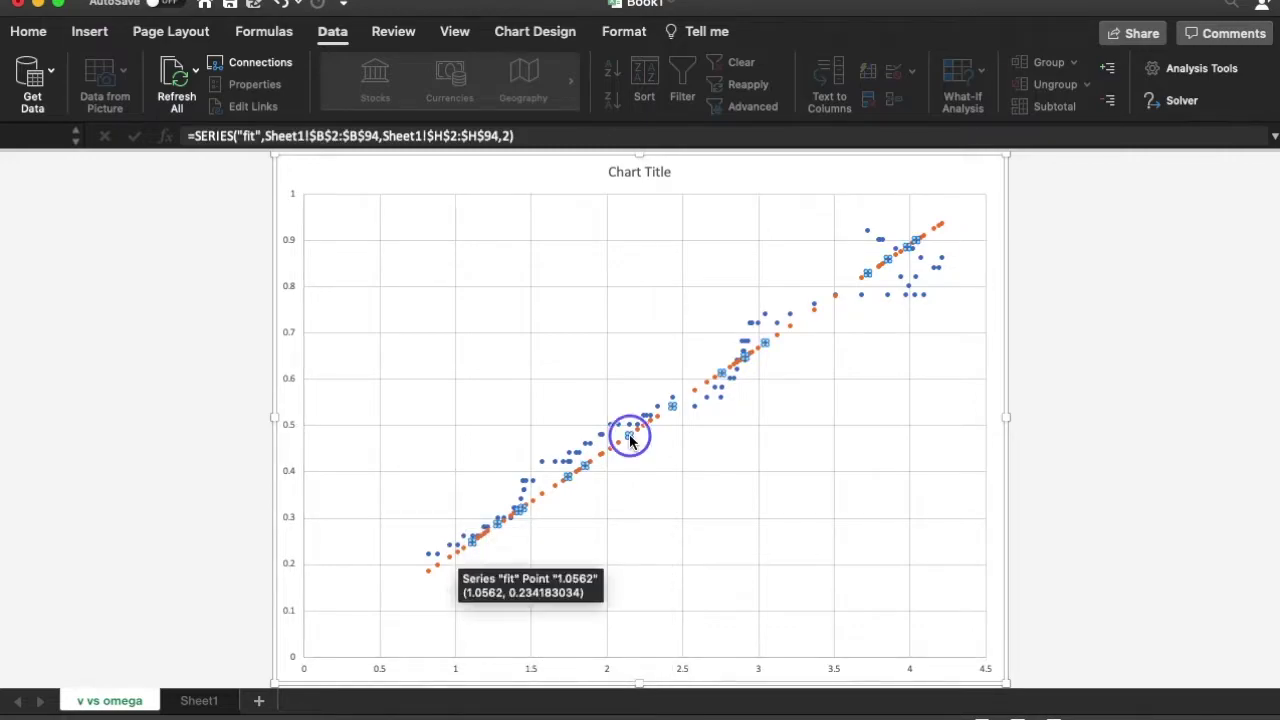
right_click(630, 440)
left_click(689, 603)
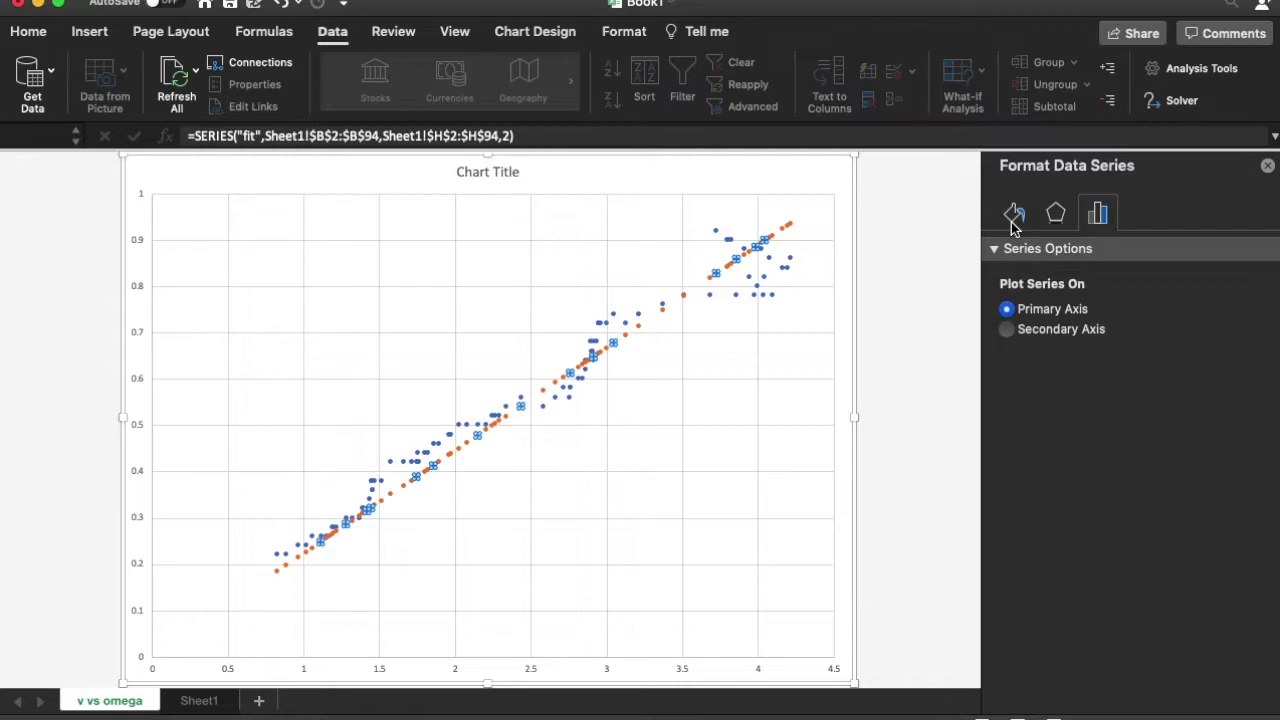
left_click(1013, 217)
left_click(1030, 338)
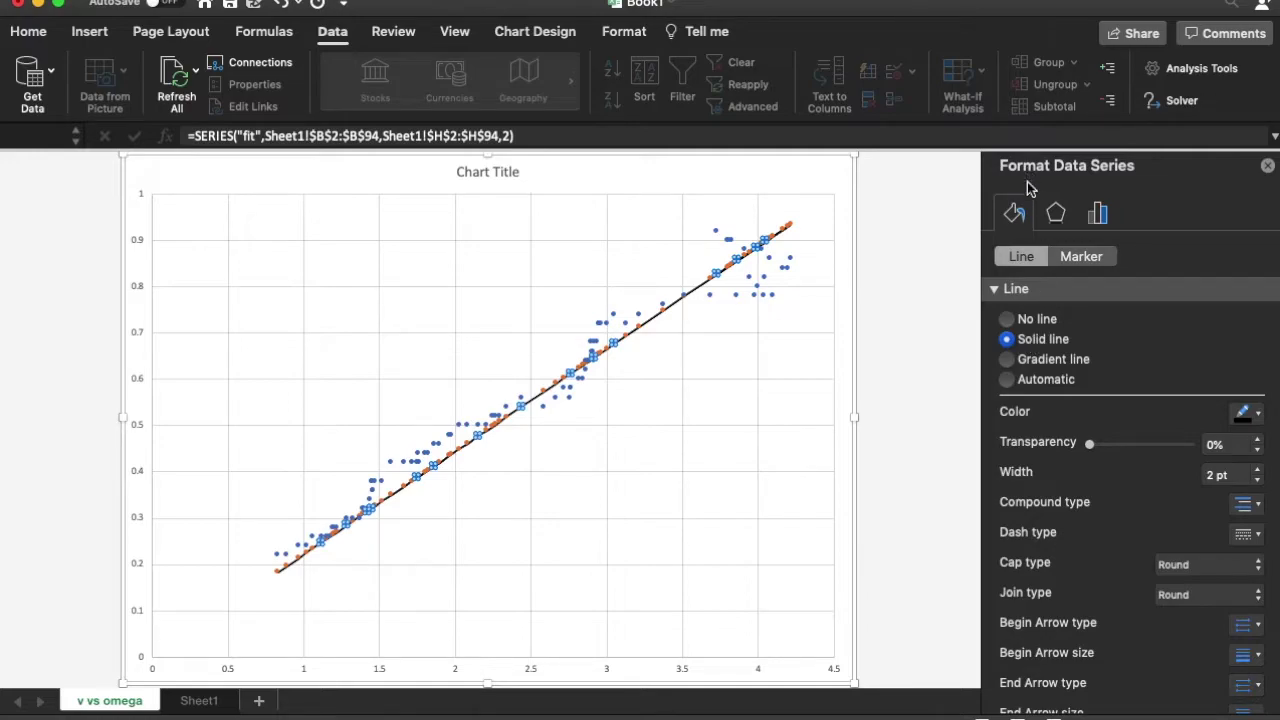
Set the fit series' markers to None and finish formatting the series.
left_click(1081, 256)
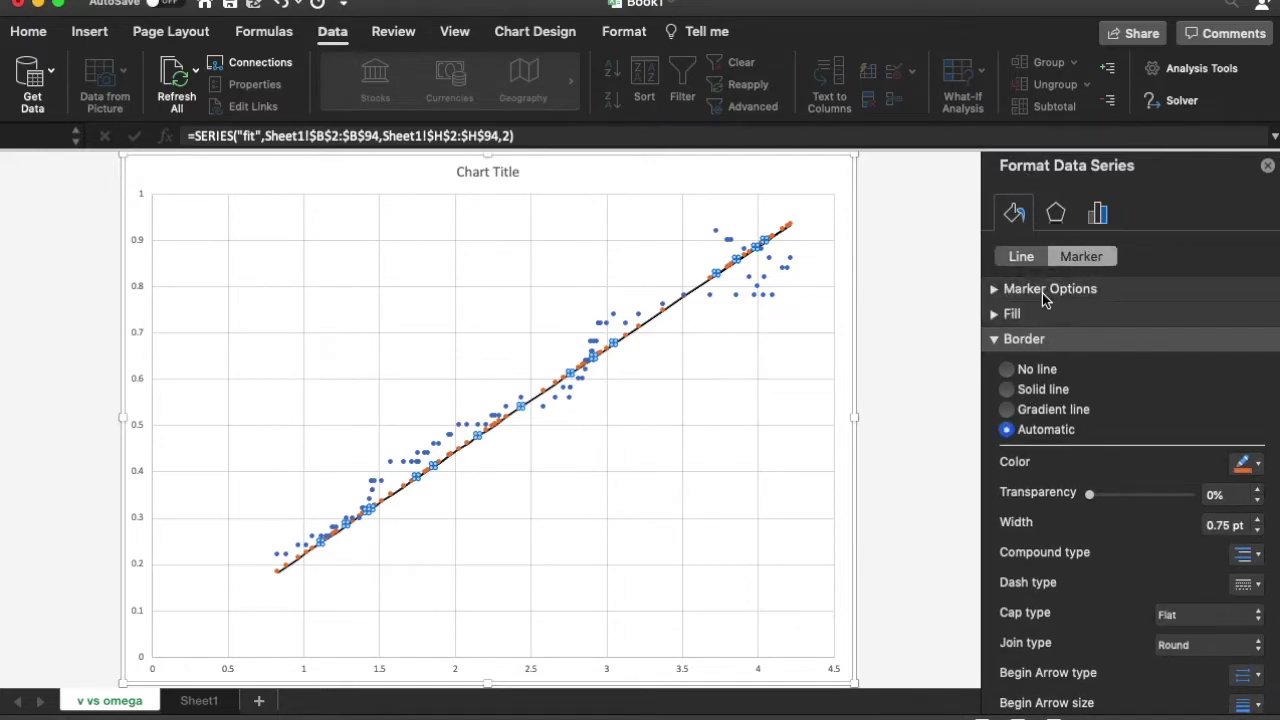
left_click(992, 289)
left_click(1008, 339)
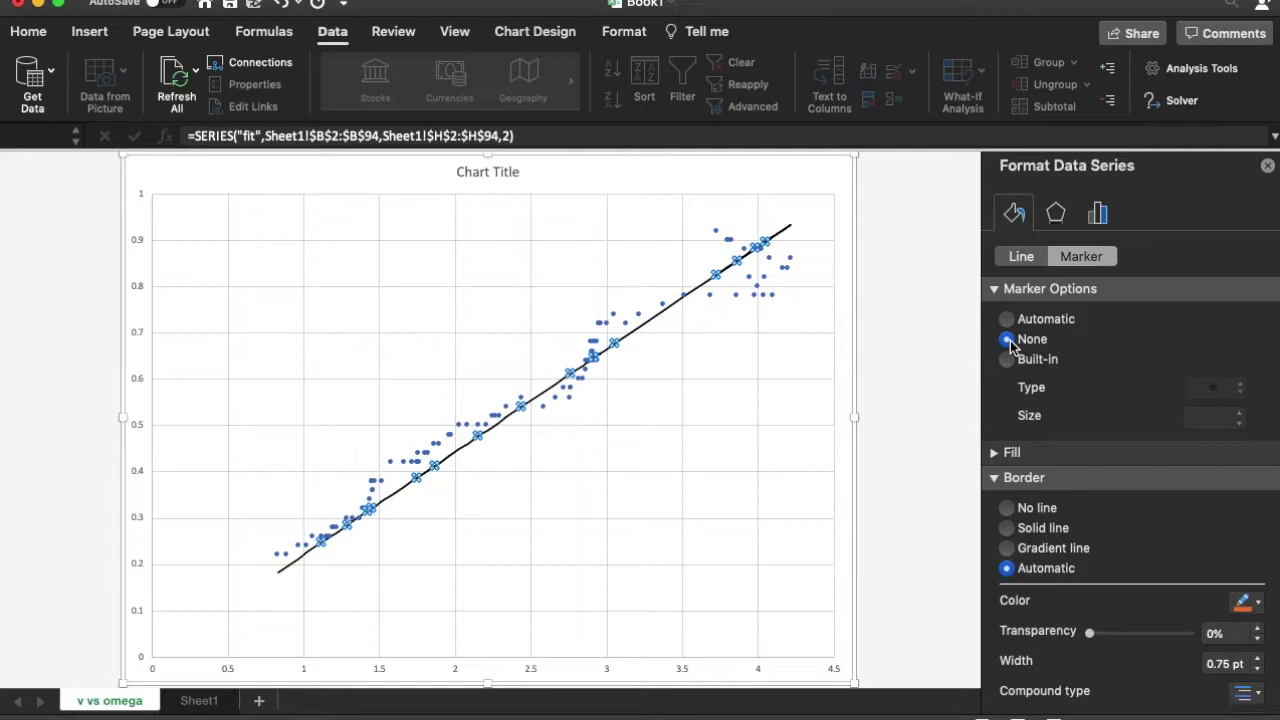
left_click(1267, 167)
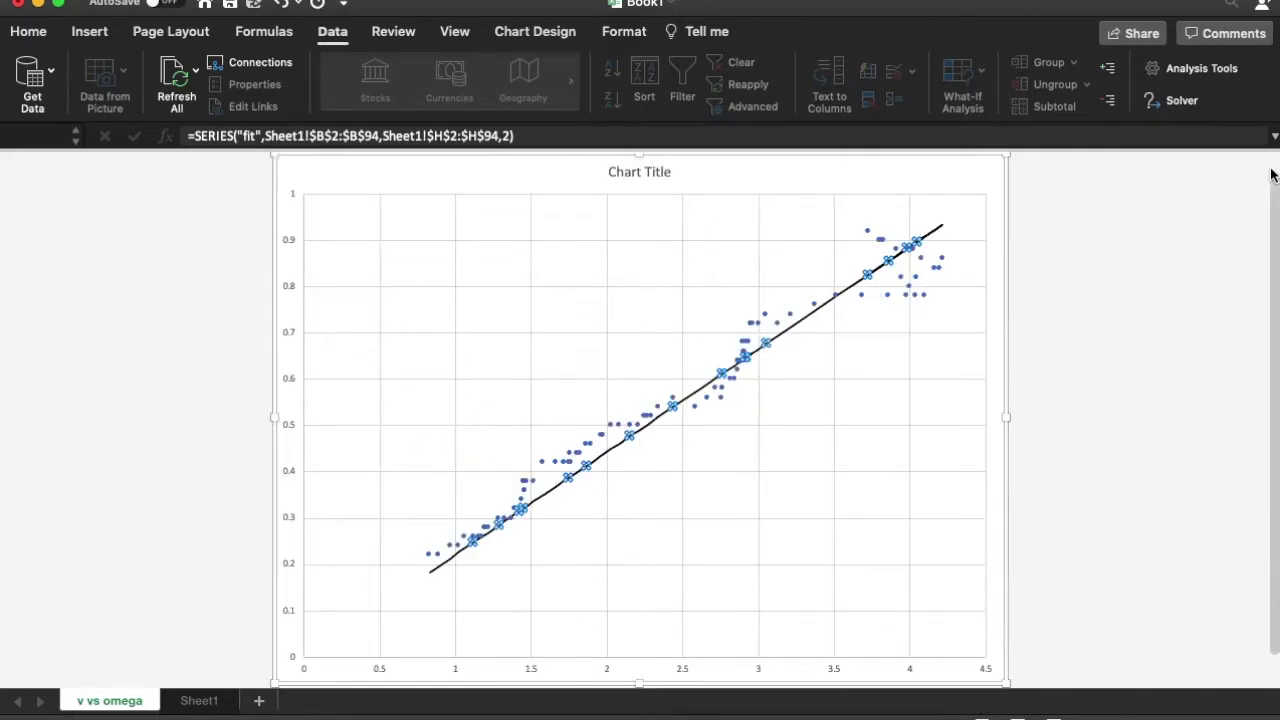
left_click(865, 421)
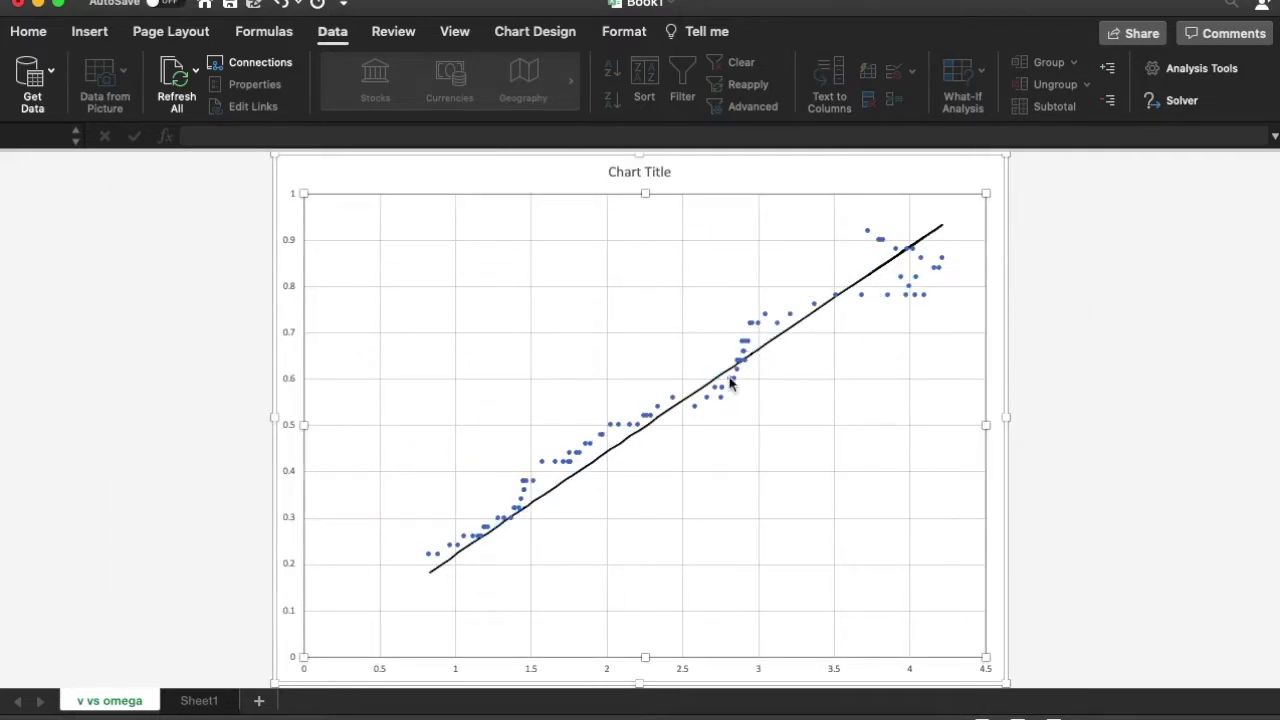
Insert a text box reading "v = omega r" on the chart, below the upper end of the fit line.
left_click(78, 33)
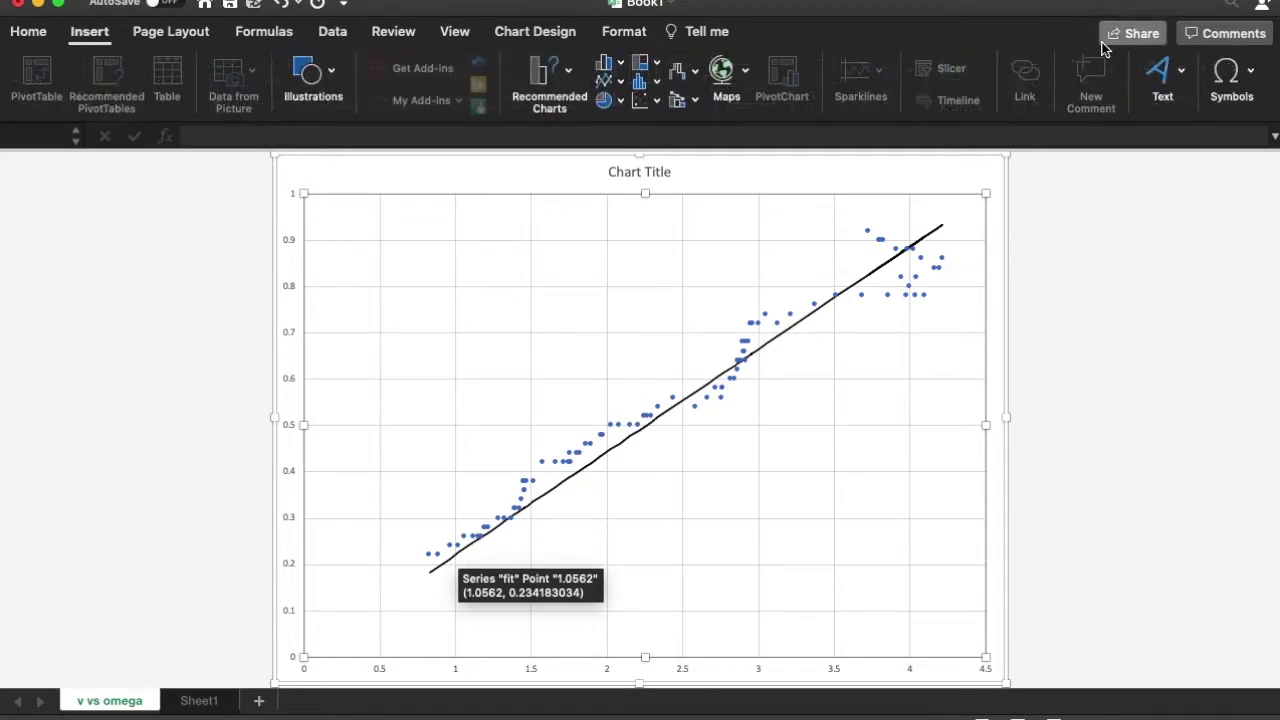
left_click(1162, 80)
left_click(1091, 147)
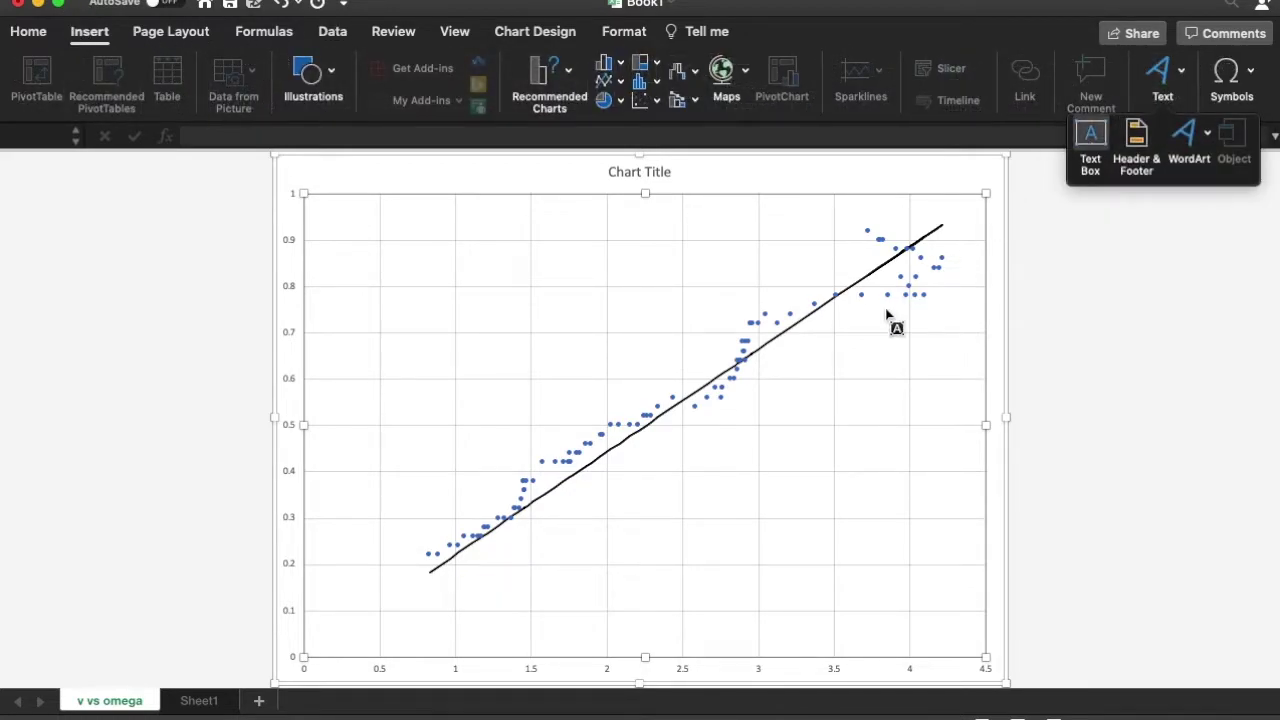
left_click_drag(843, 338, 950, 378)
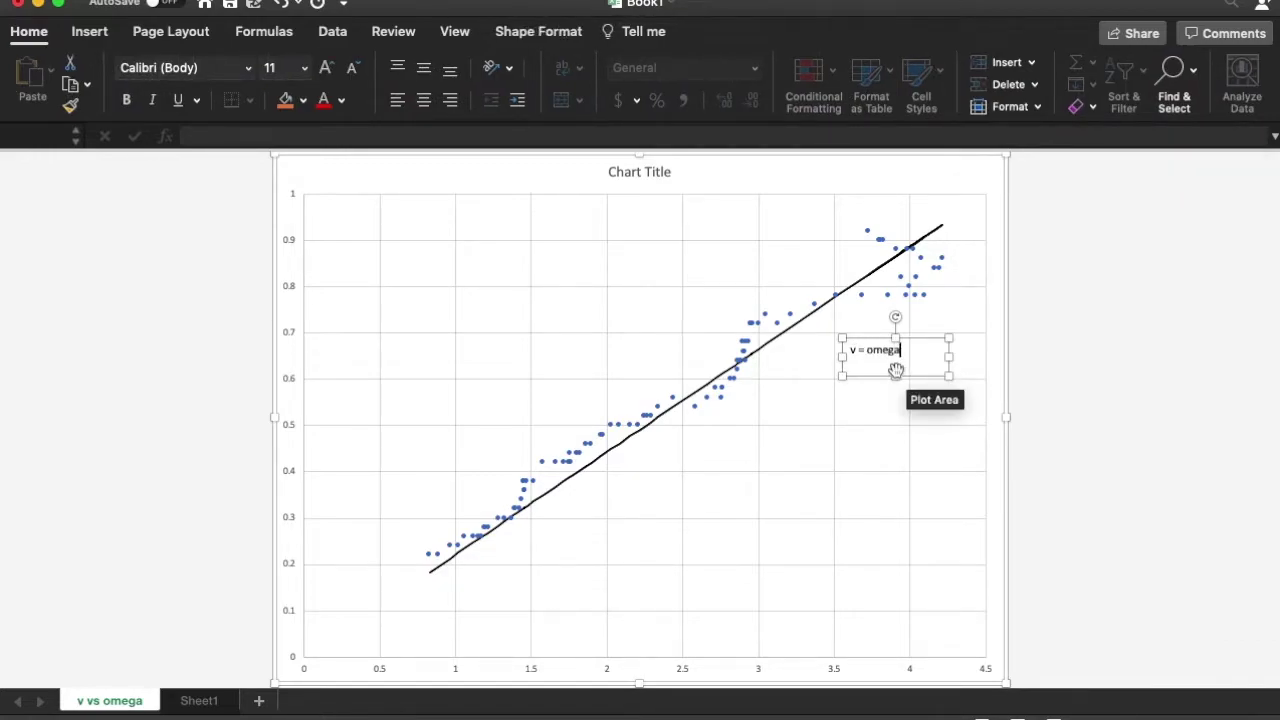
left_click(894, 423)
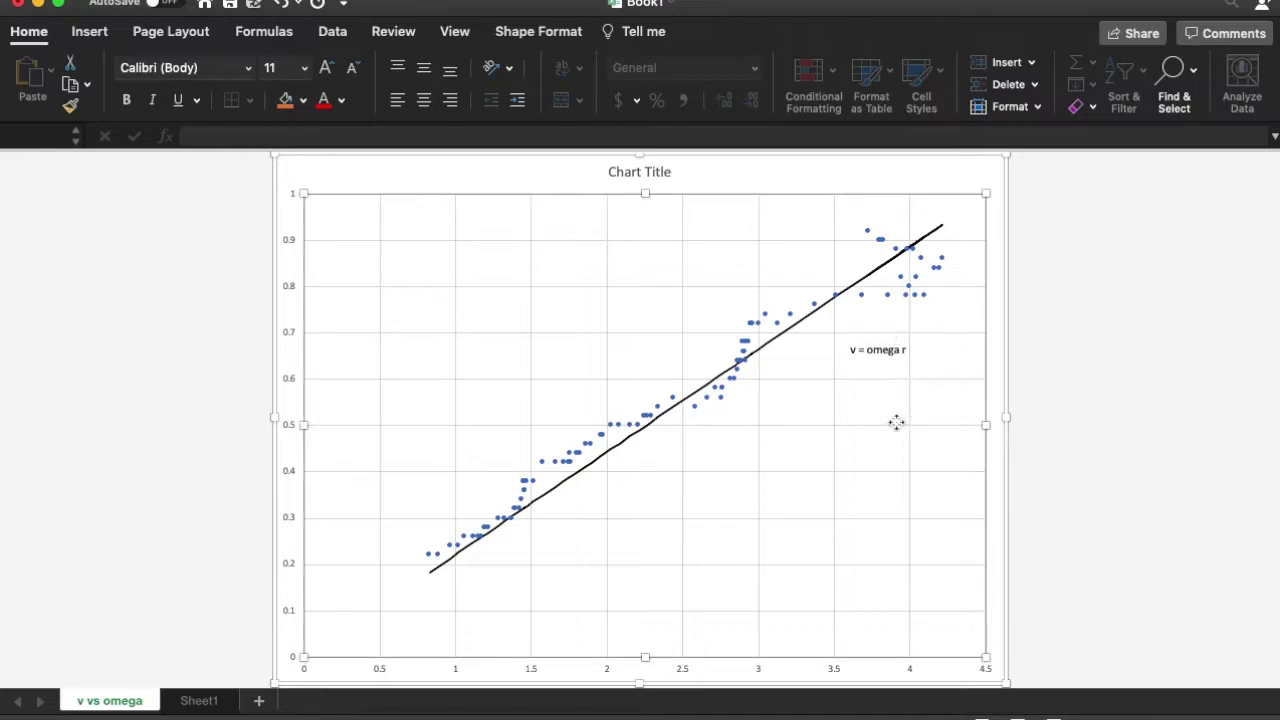
Set the font size of the "v = omega r" text to 16.
left_click(874, 349)
triple_click(875, 347)
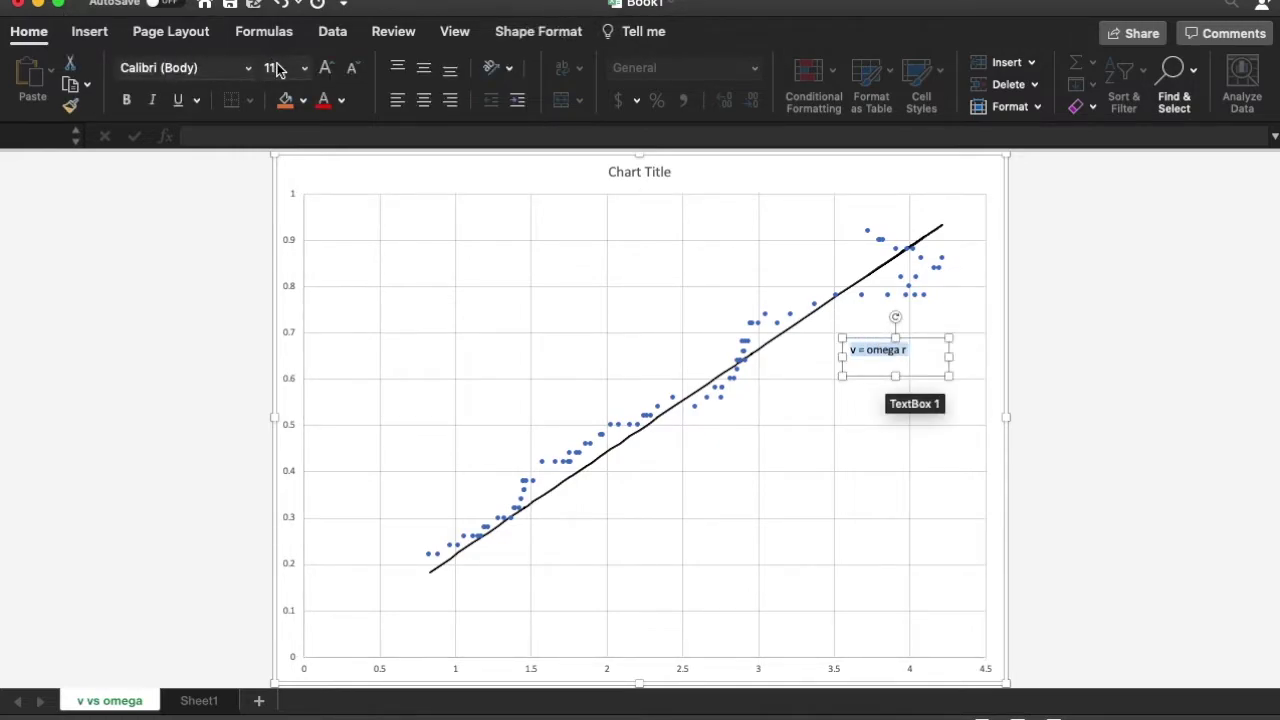
left_click(268, 67)
type("16")
key("Return")
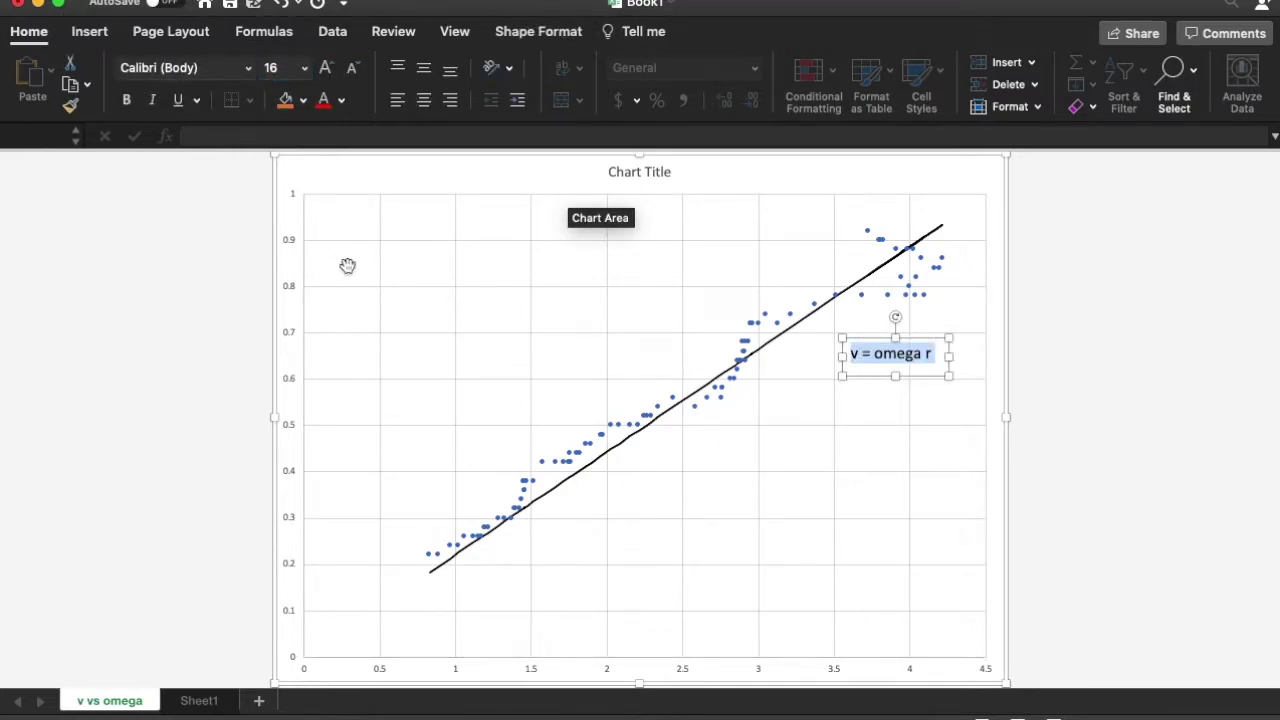
left_click(829, 386)
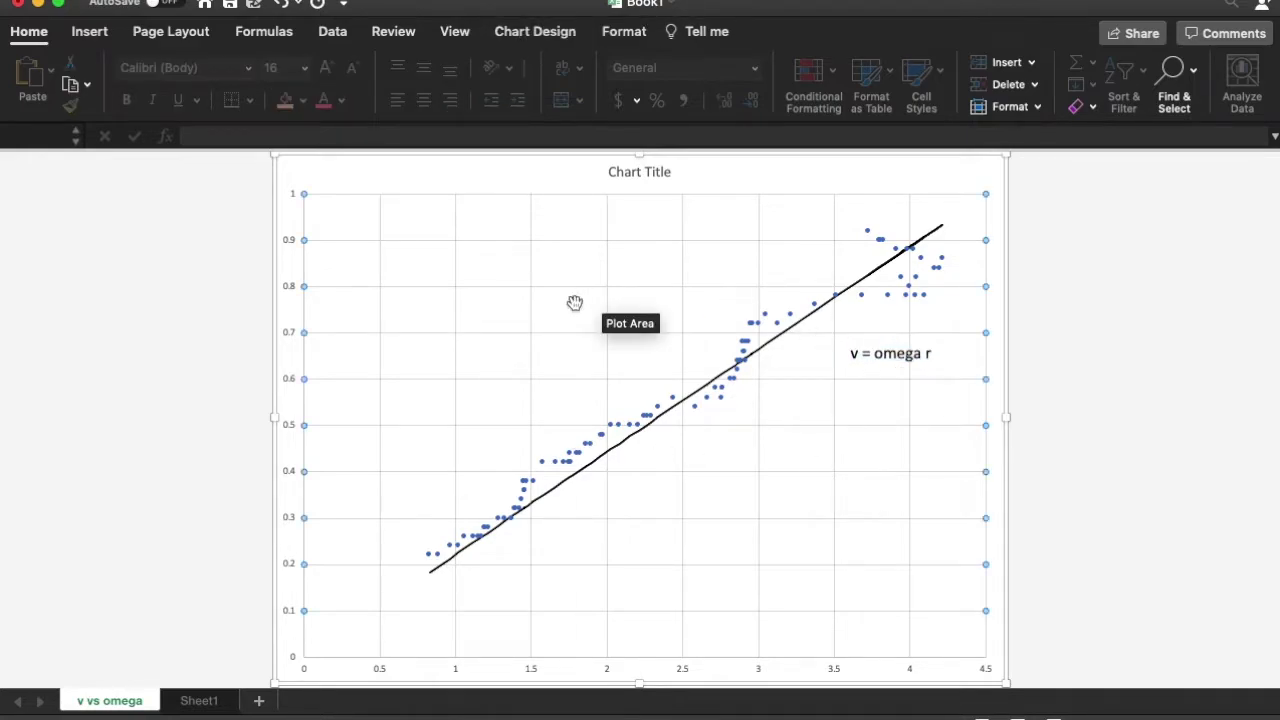
Draw an arrow from the "v = omega r" label to the fit line on the chart.
left_click(89, 31)
left_click(313, 76)
left_click(254, 141)
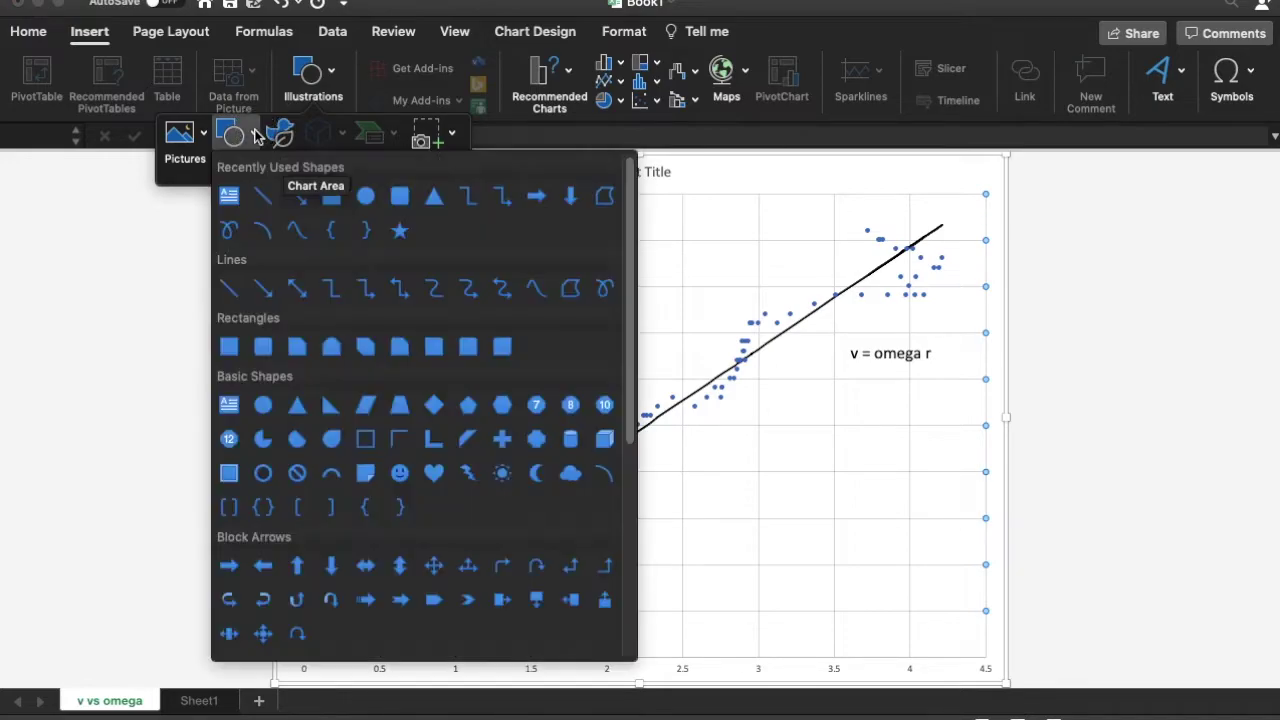
left_click(300, 212)
left_click_drag(862, 336, 817, 315)
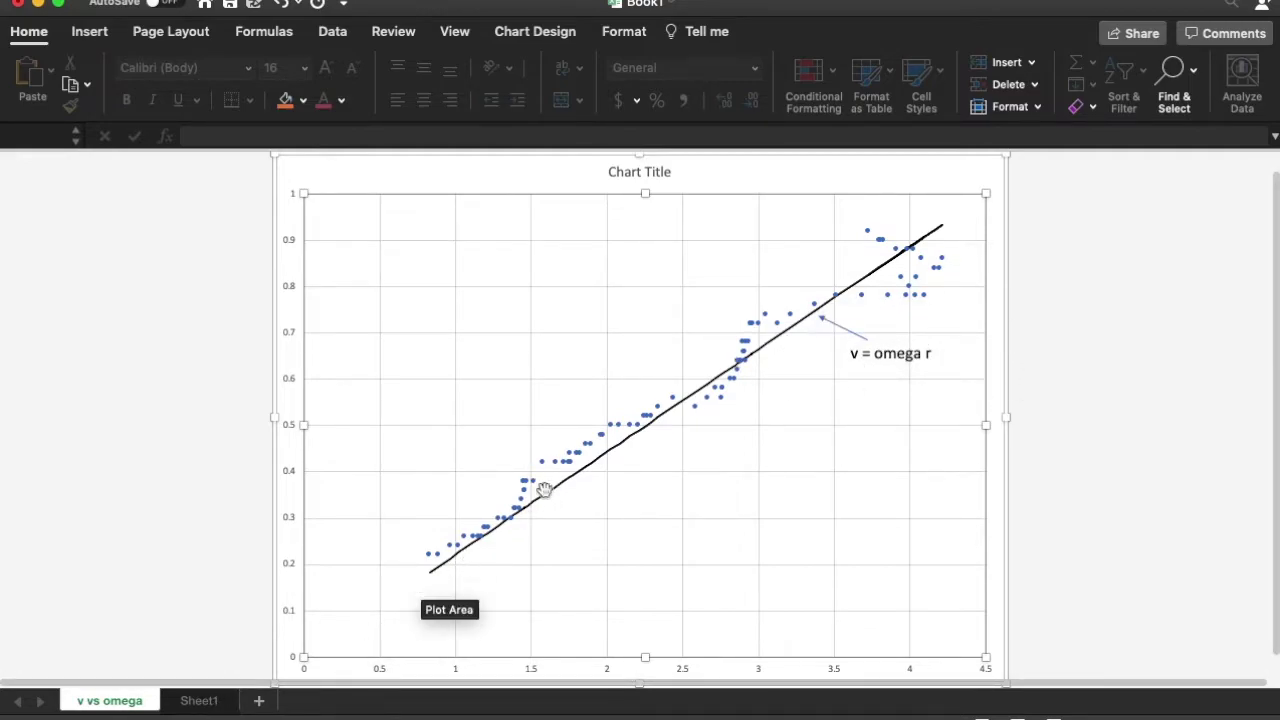
Insert a new column before v_y on Sheet1 and give it the header "omega^2".
left_click(198, 701)
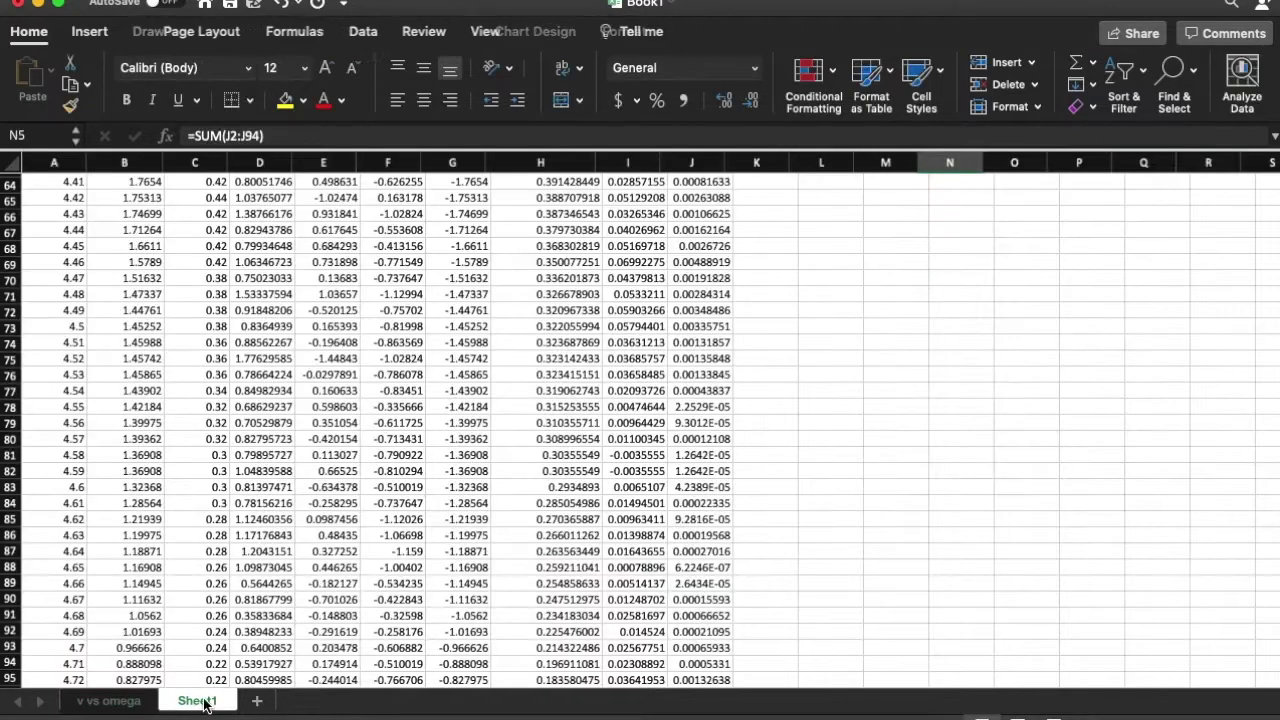
scroll(380, 426, "up", 10)
scroll(380, 426, "up", 3)
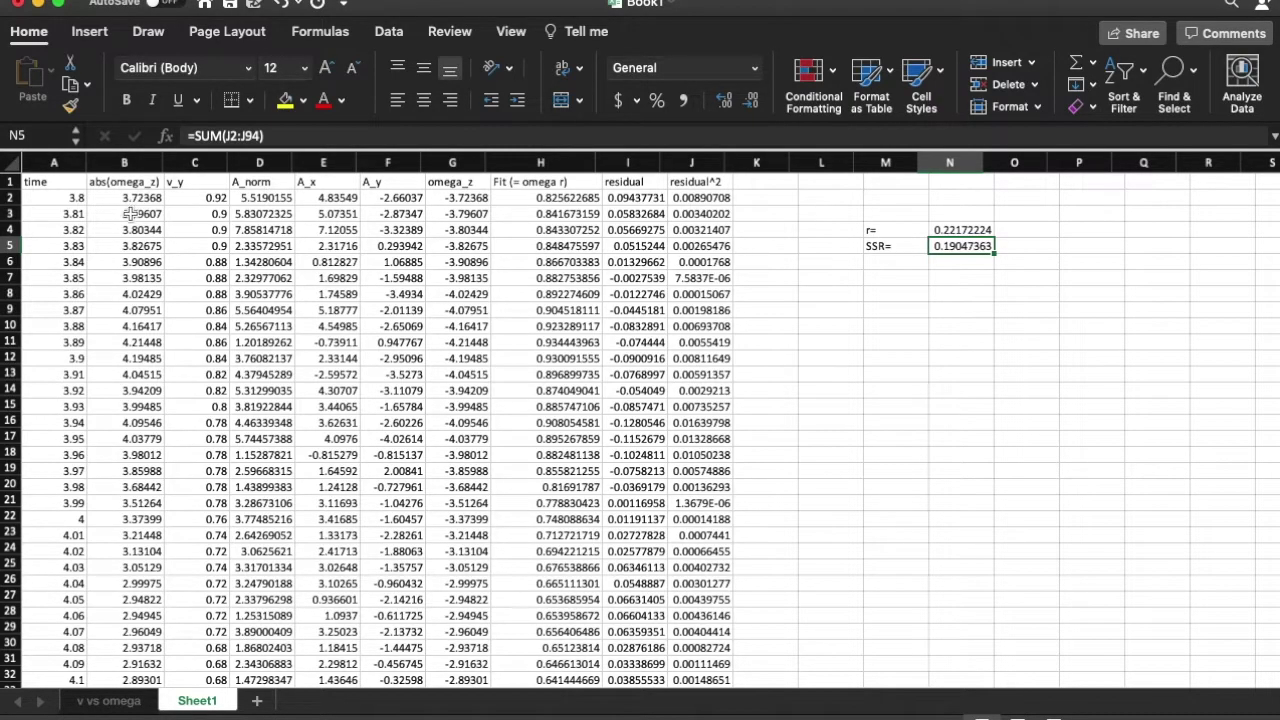
left_click(212, 166)
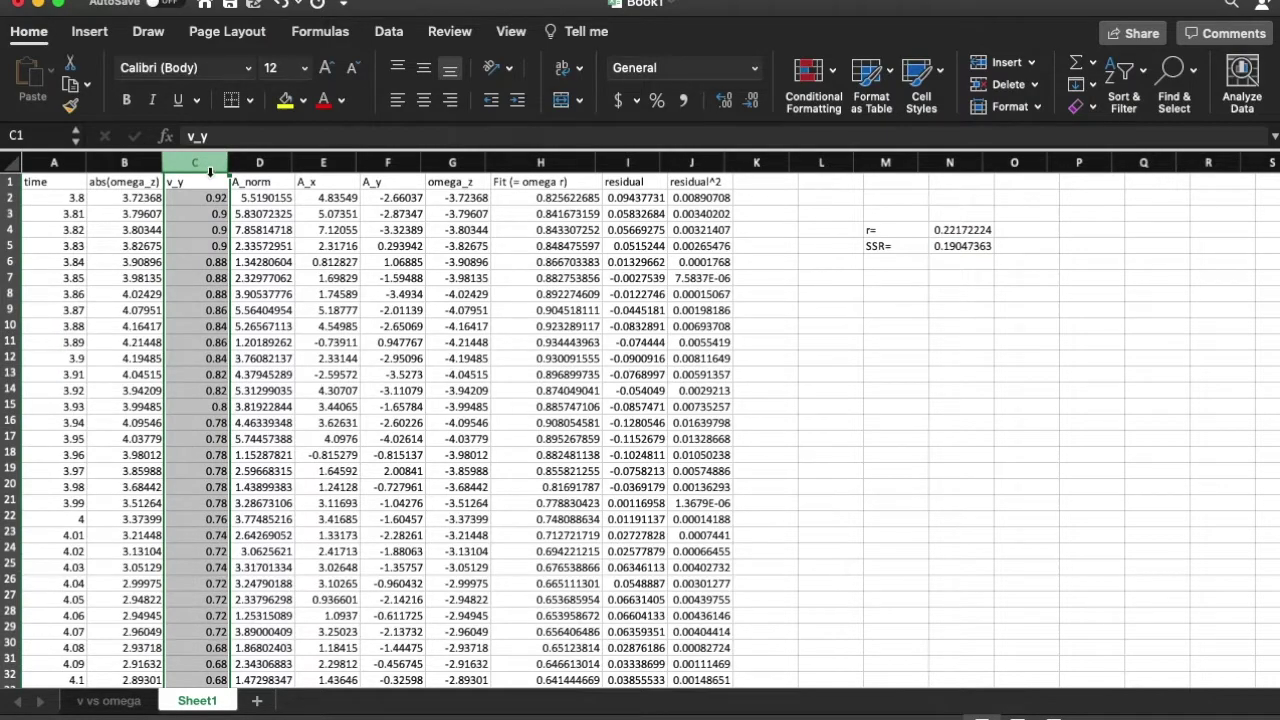
right_click(210, 172)
left_click(240, 270)
left_click(187, 181)
type("omega")
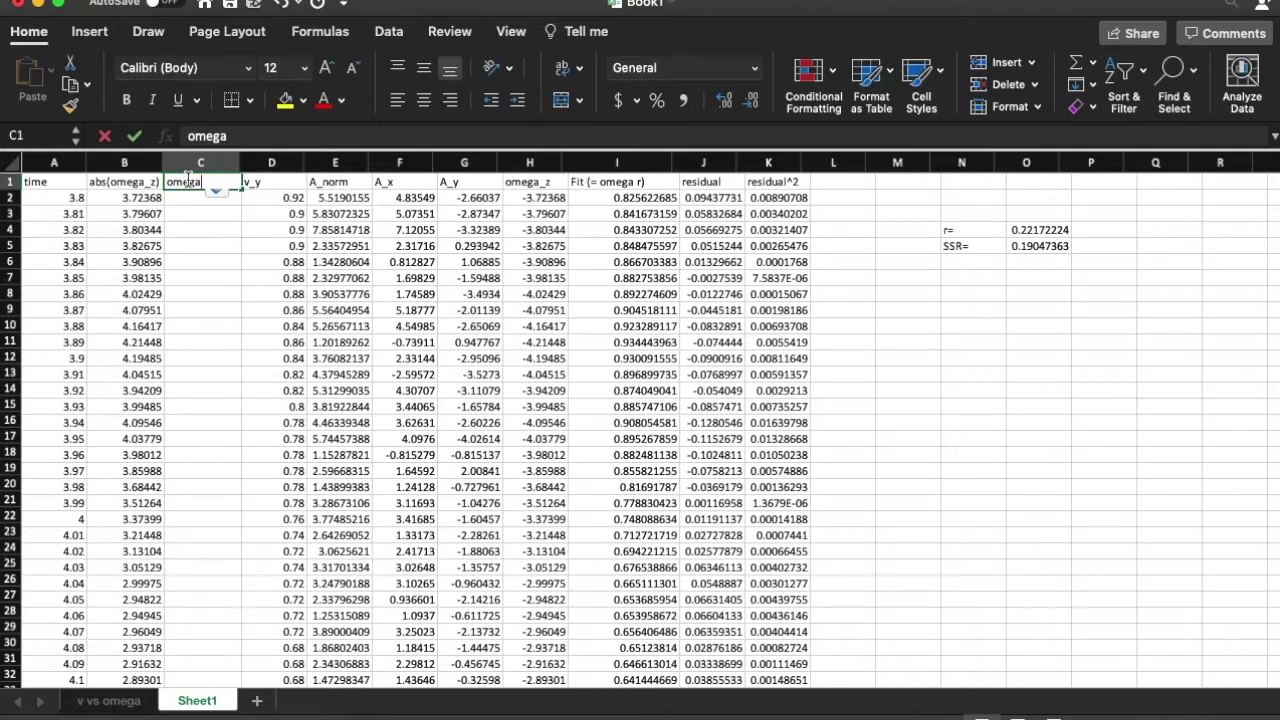
type("^2")
key("Return")
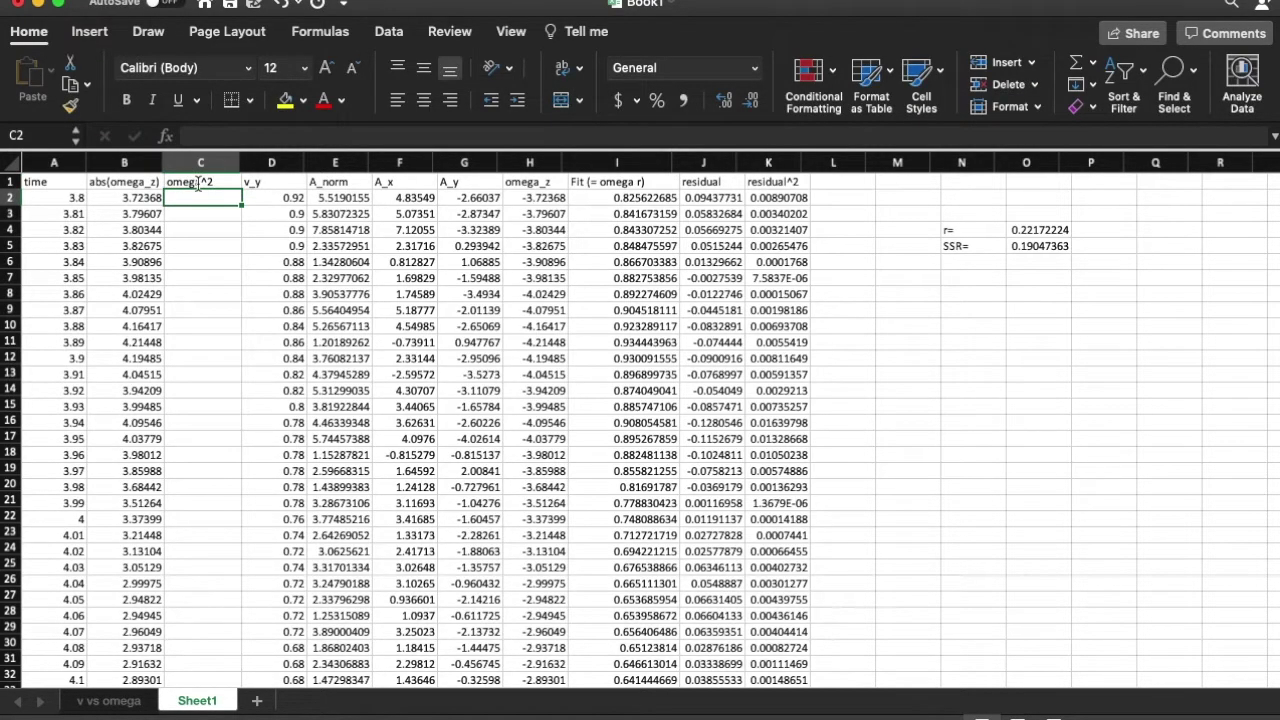
Enter =B2^2 in C2 and fill it down the omega^2 column for all data rows.
type("=")
key("Left")
type("^")
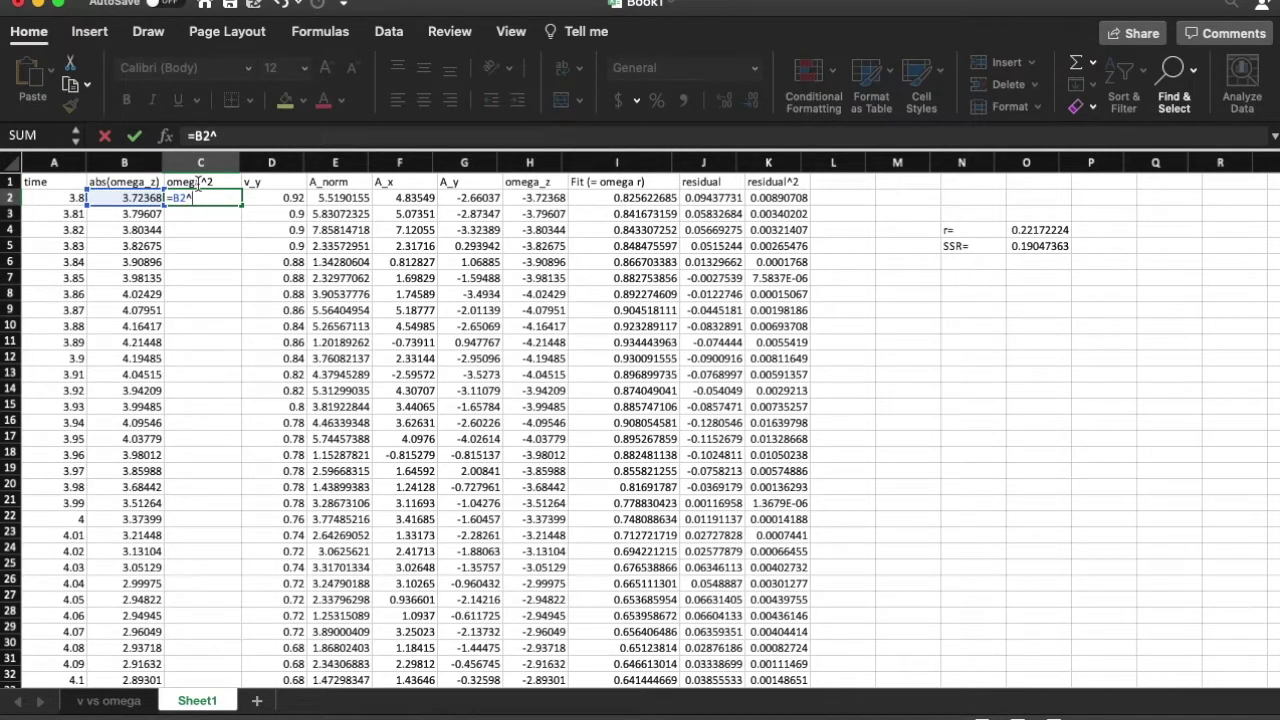
type("2")
key("Return")
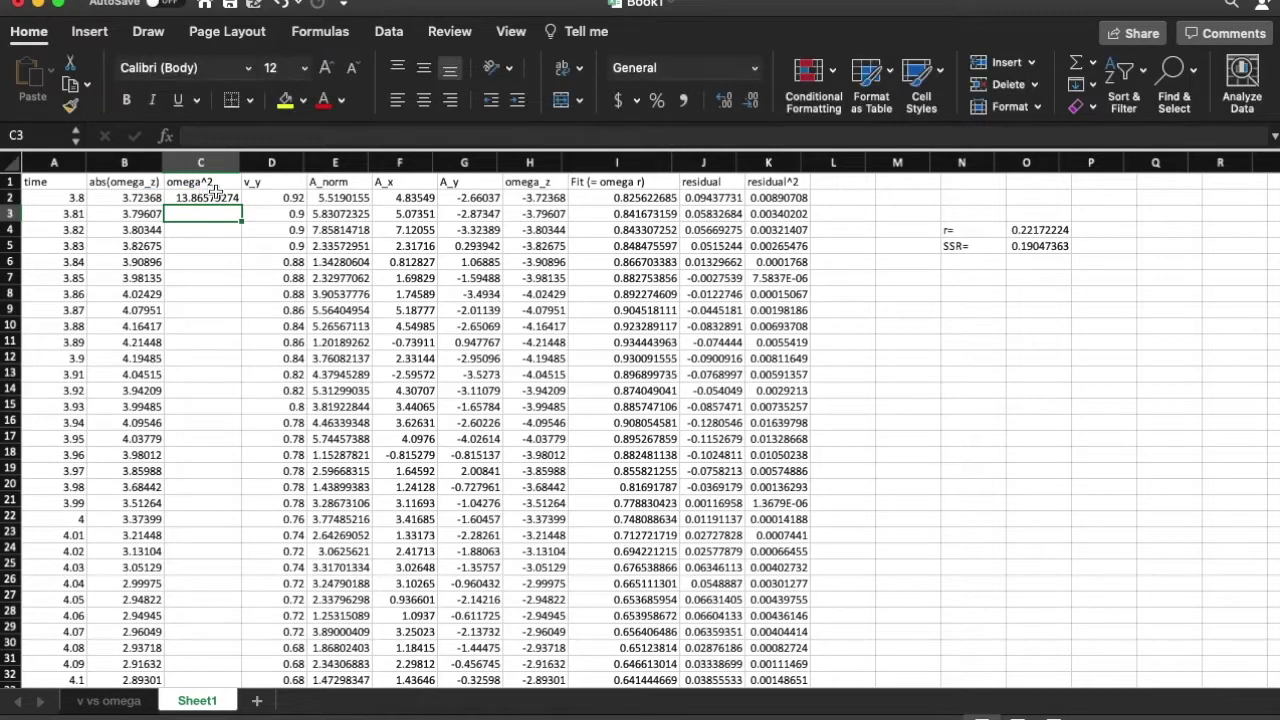
left_click(222, 200)
double_click(241, 205)
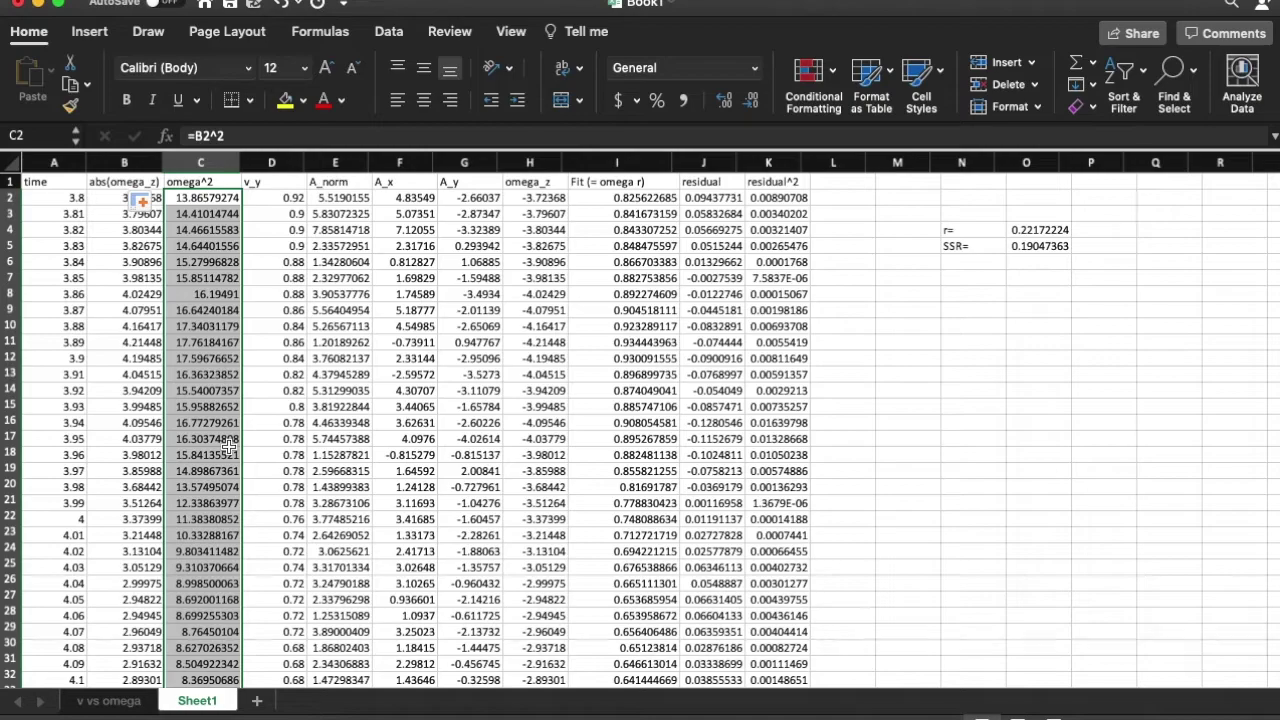
Insert a markers-only scatter chart of A_norm against omega^2 using all data rows.
left_click(209, 381)
left_click_drag(335, 198, 336, 262)
left_click(340, 265)
left_click_drag(203, 196, 208, 324)
key("super+shift+Down")
scroll(342, 198, "up", 15)
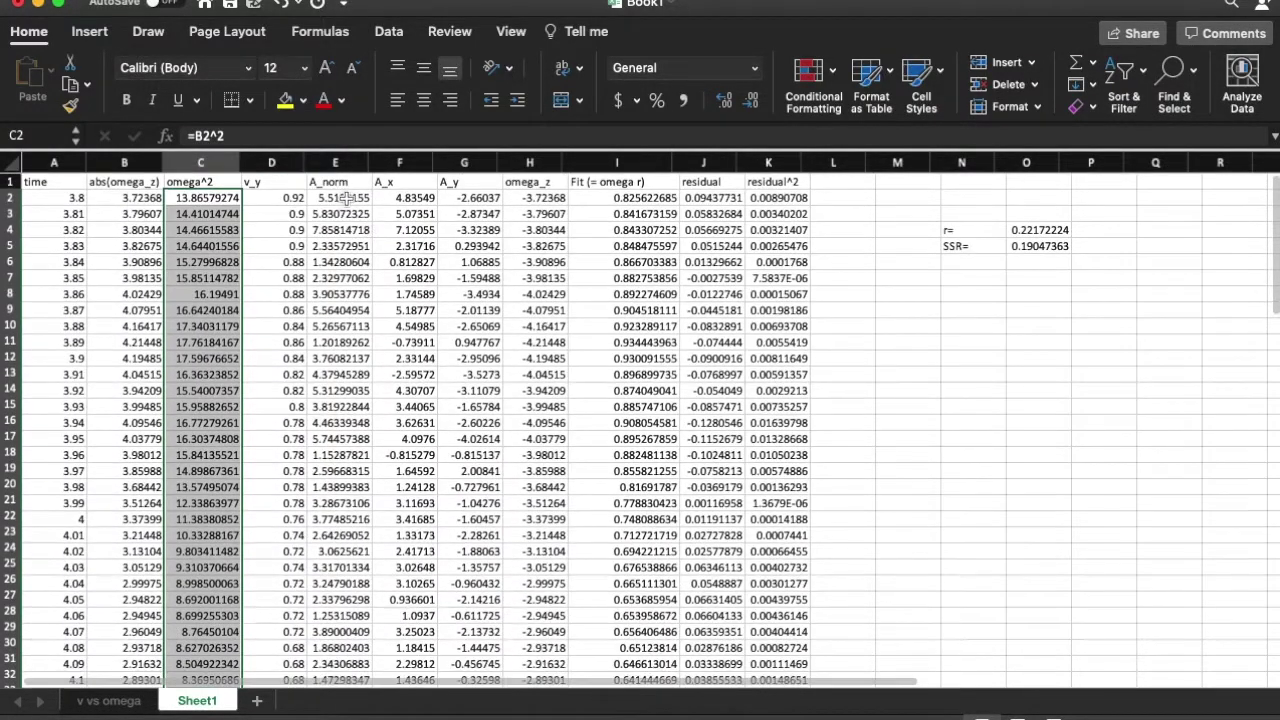
left_click_drag(342, 198, 343, 312)
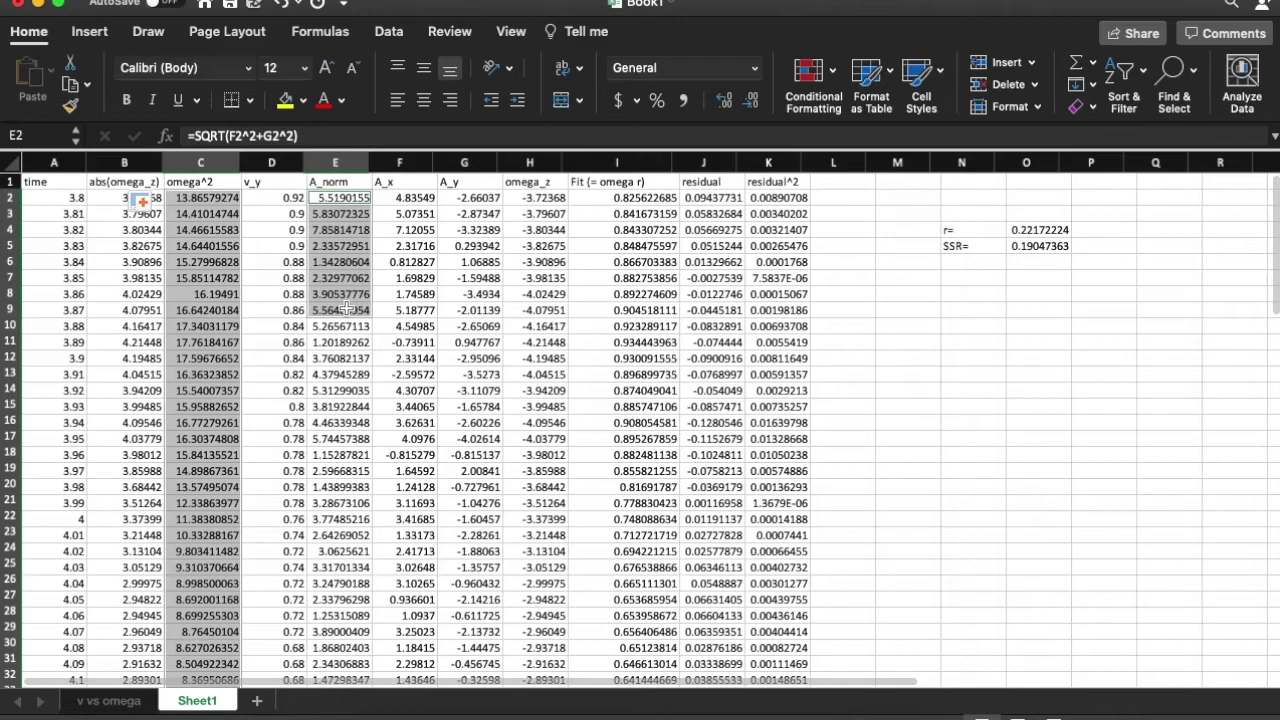
key("super+shift+Down")
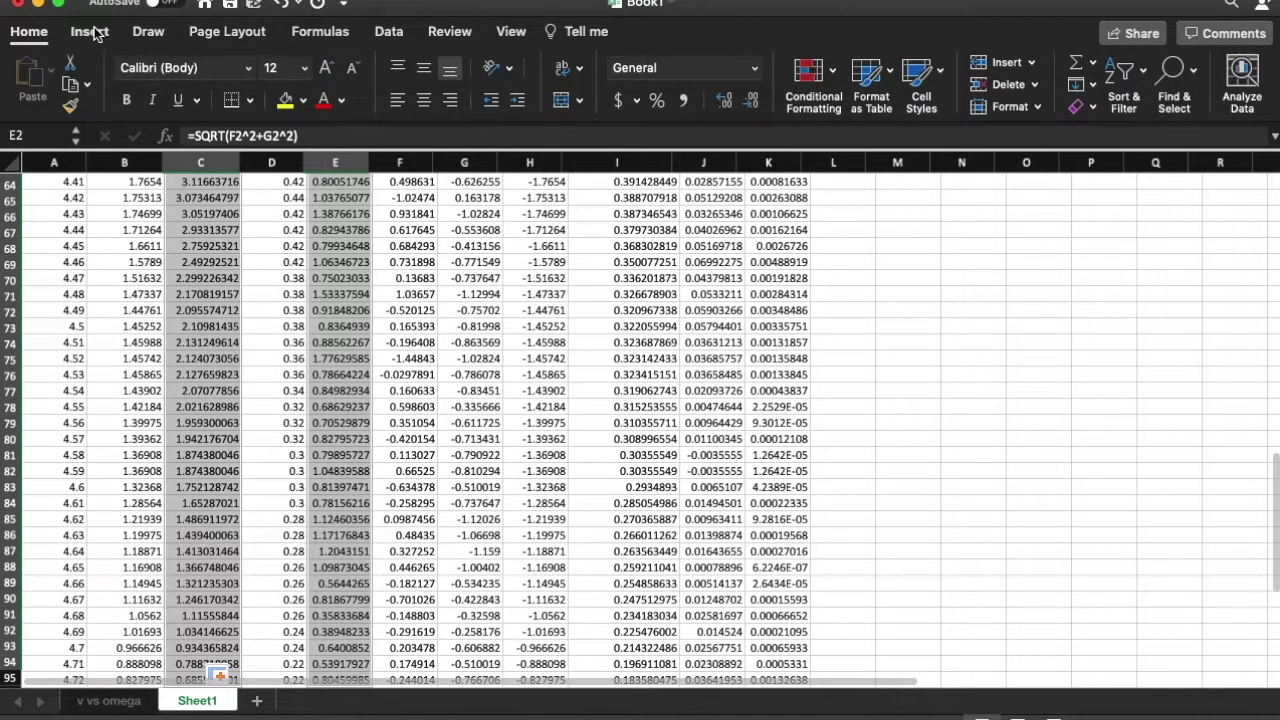
left_click(90, 31)
left_click(642, 100)
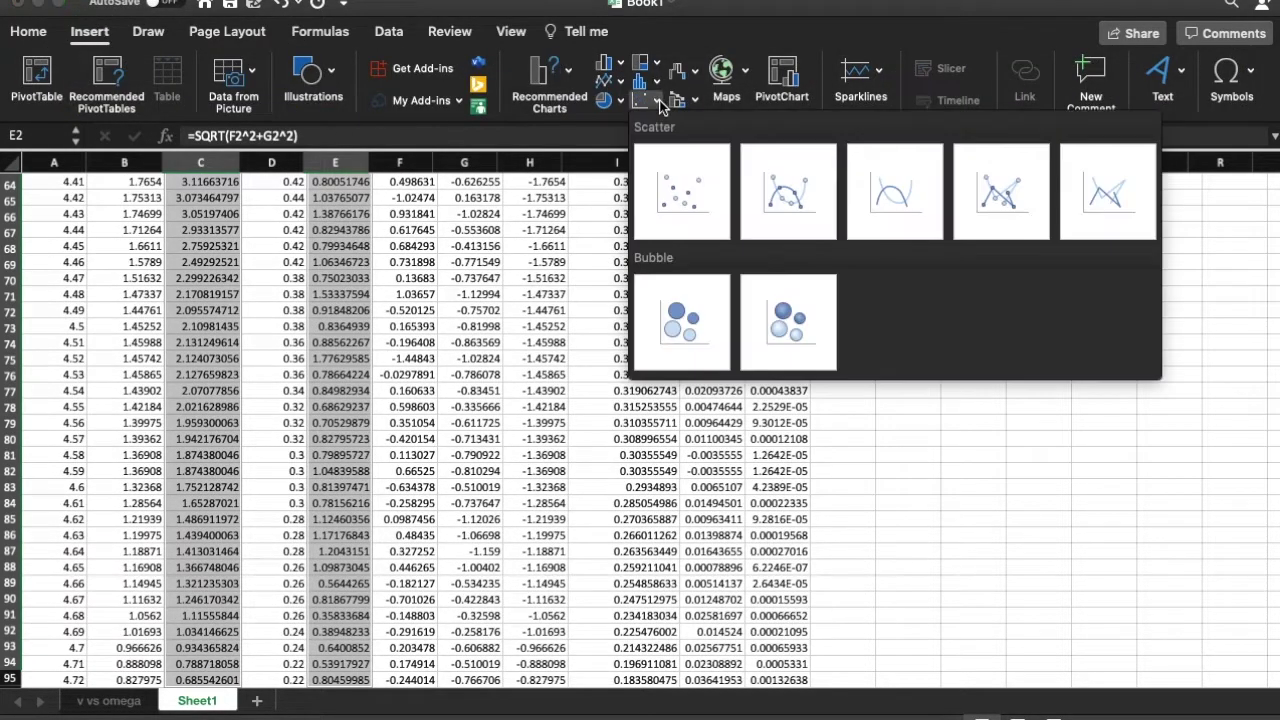
left_click(692, 183)
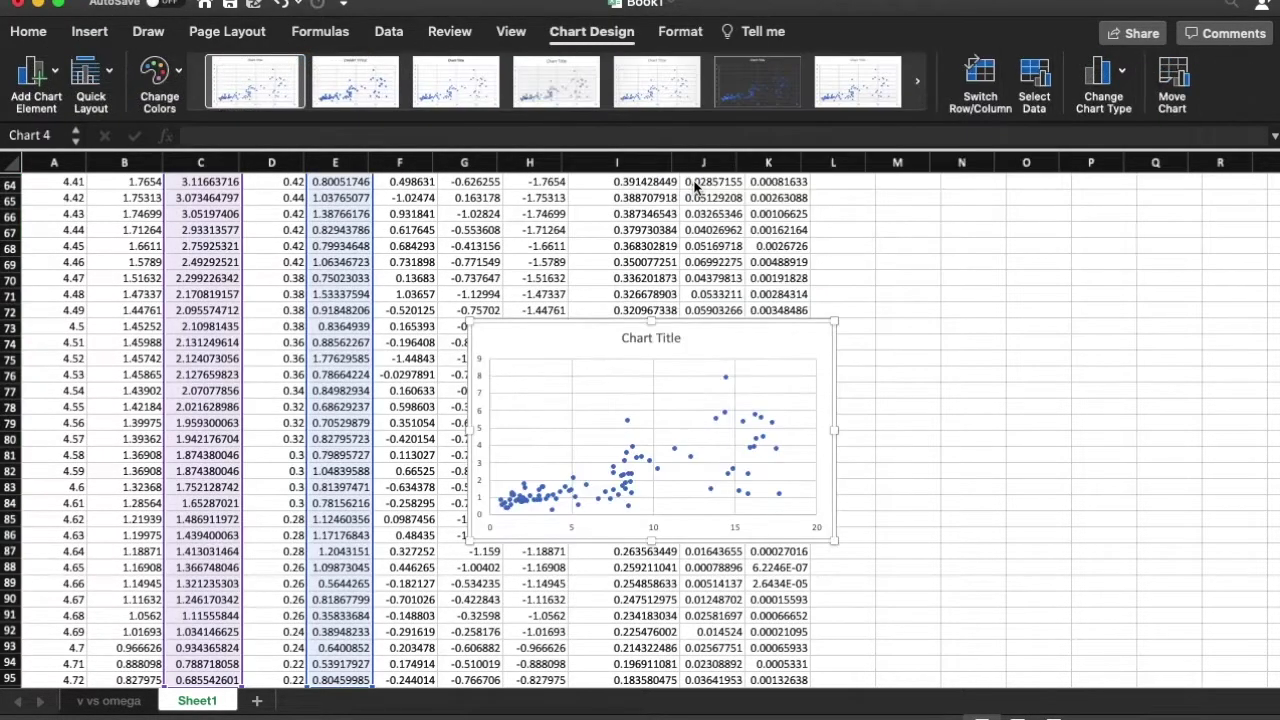
Move the scatter chart to a new sheet named "a_c vs omega^2".
right_click(704, 340)
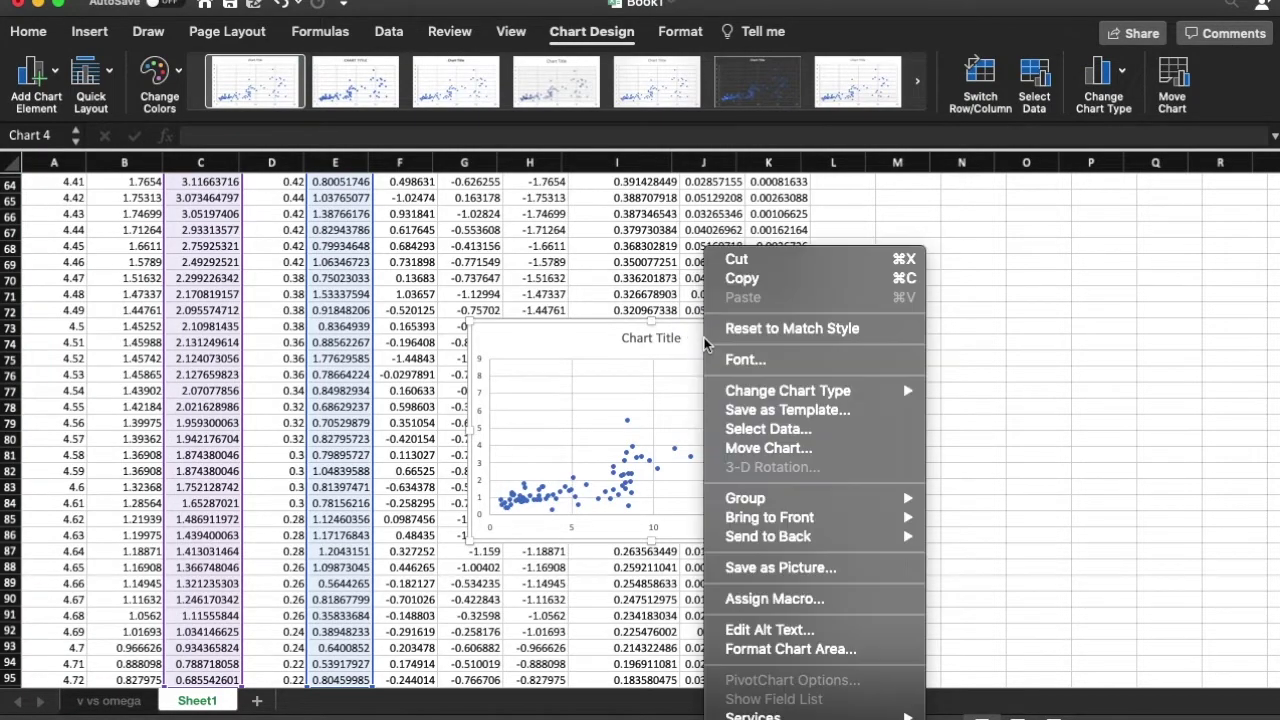
left_click(769, 448)
left_click(549, 207)
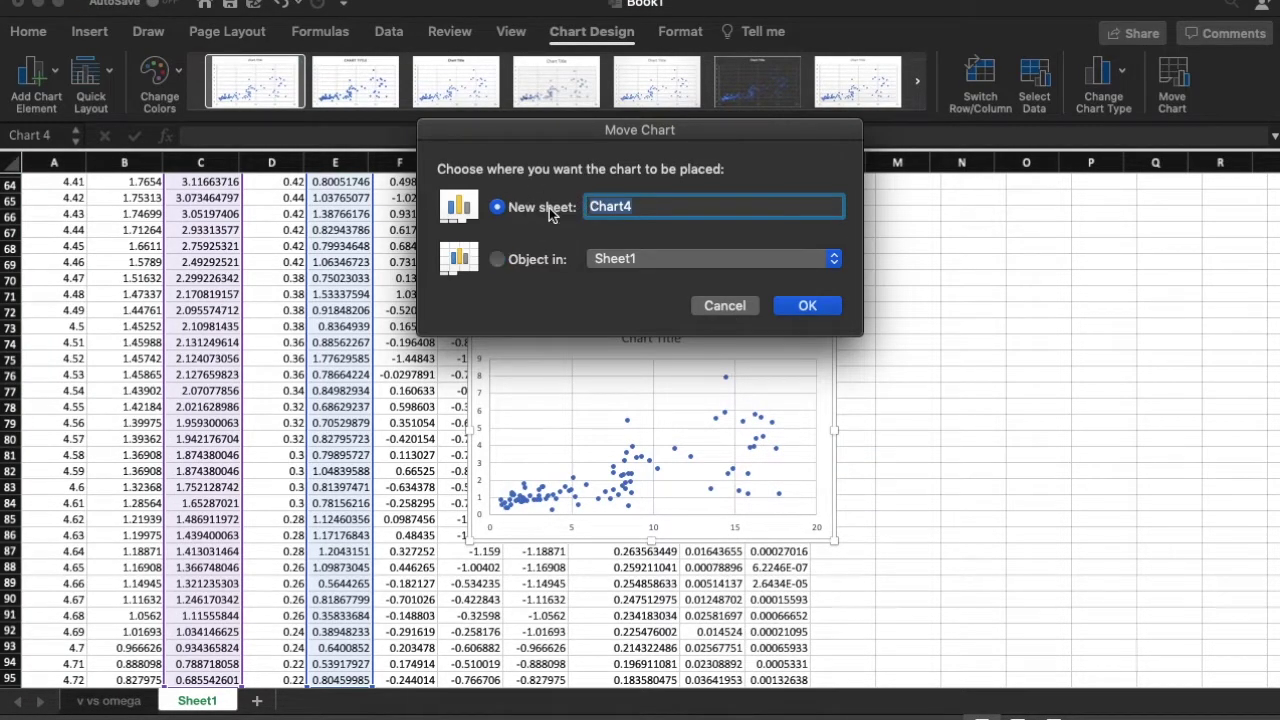
type("a")
type("2")
key("Return")
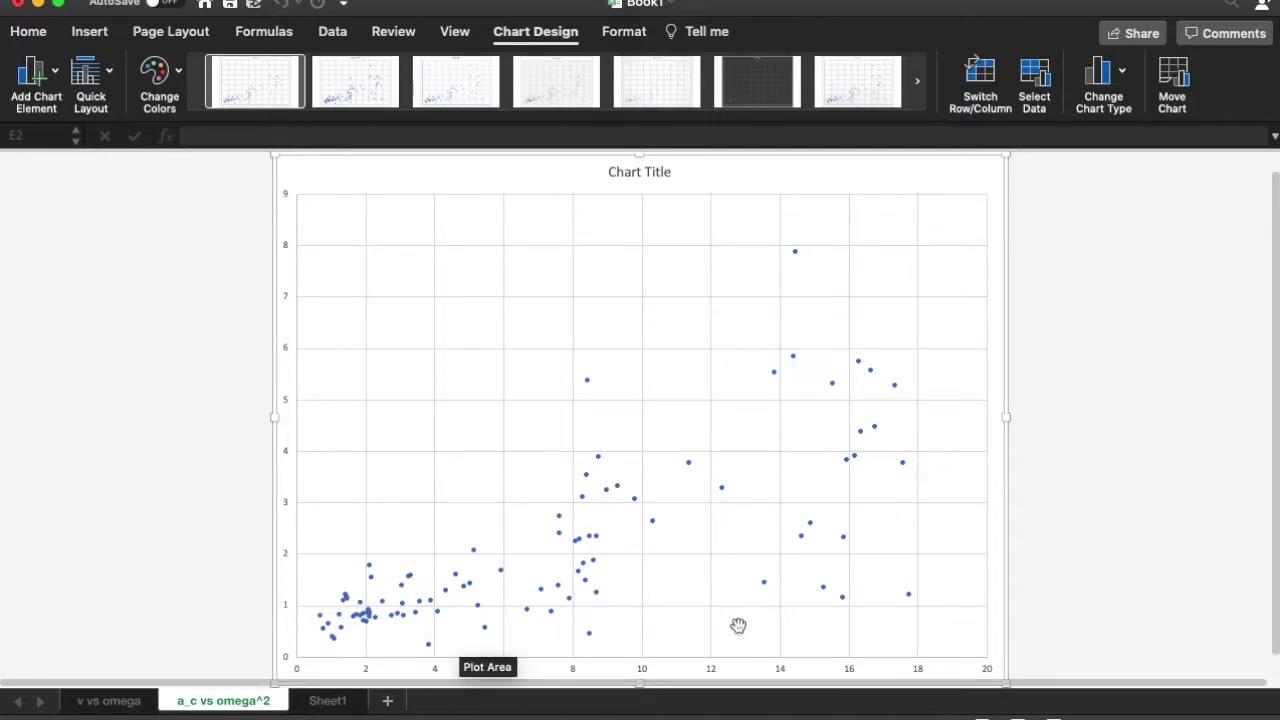
Add a linear trendline to the data series and display its equation on the chart.
right_click(606, 493)
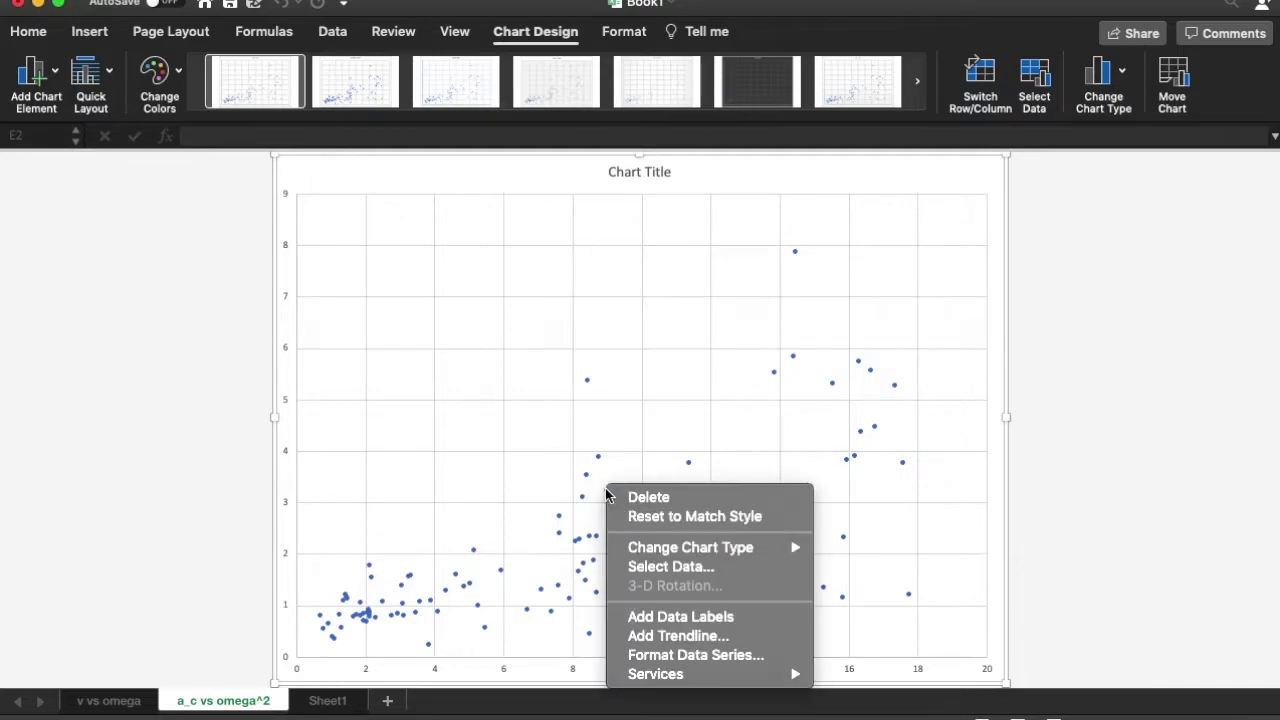
left_click(661, 635)
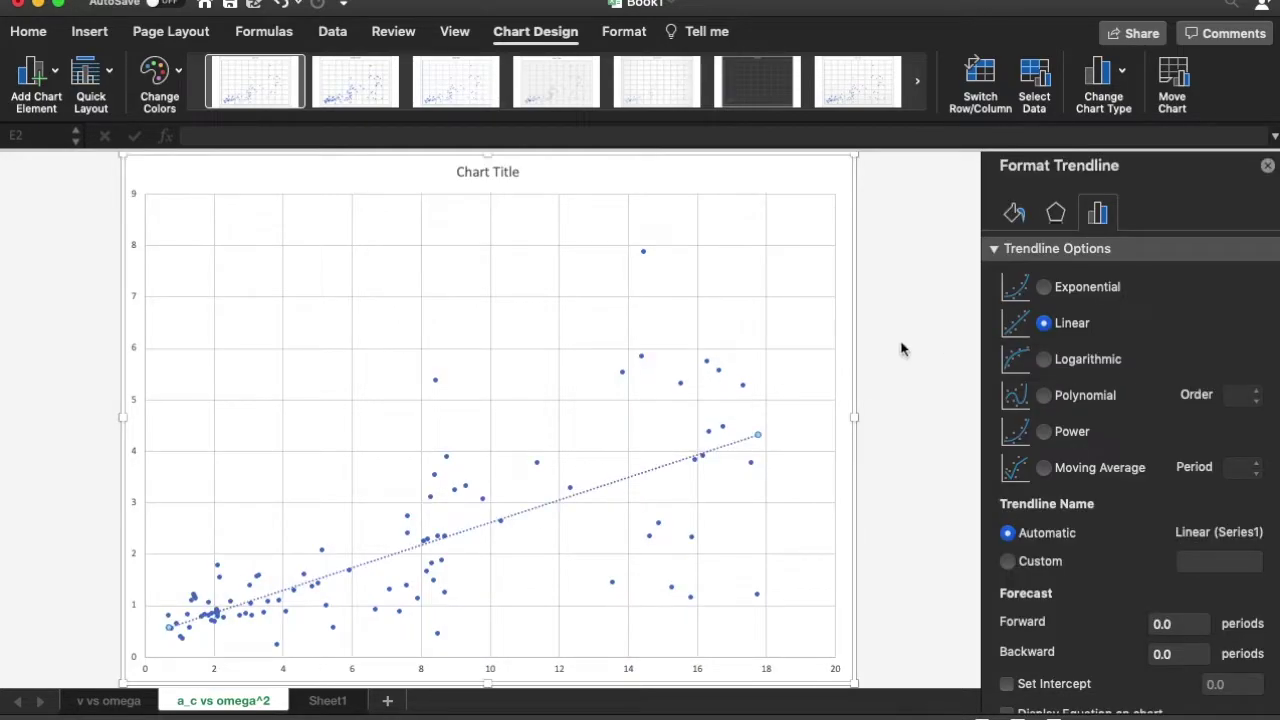
scroll(1066, 517, "down", 2)
left_click(1007, 660)
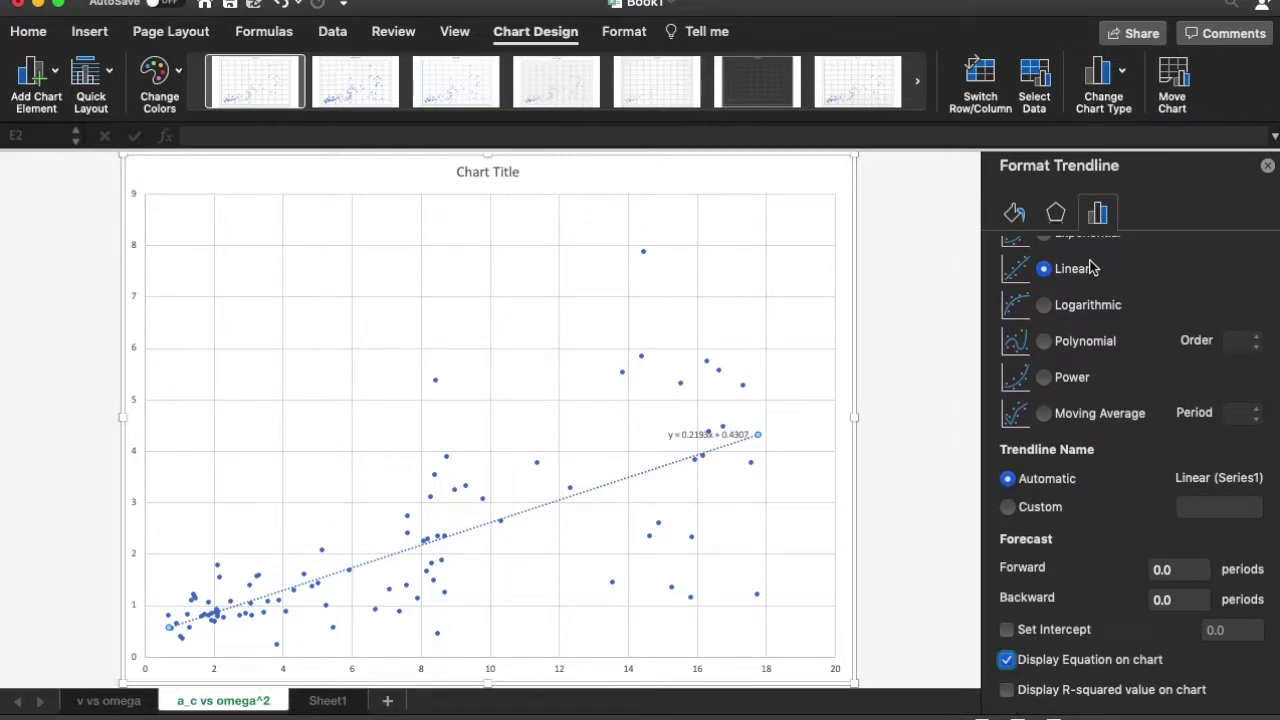
Color the trendline dark red and set its dash type to solid.
left_click(1013, 213)
left_click(1259, 372)
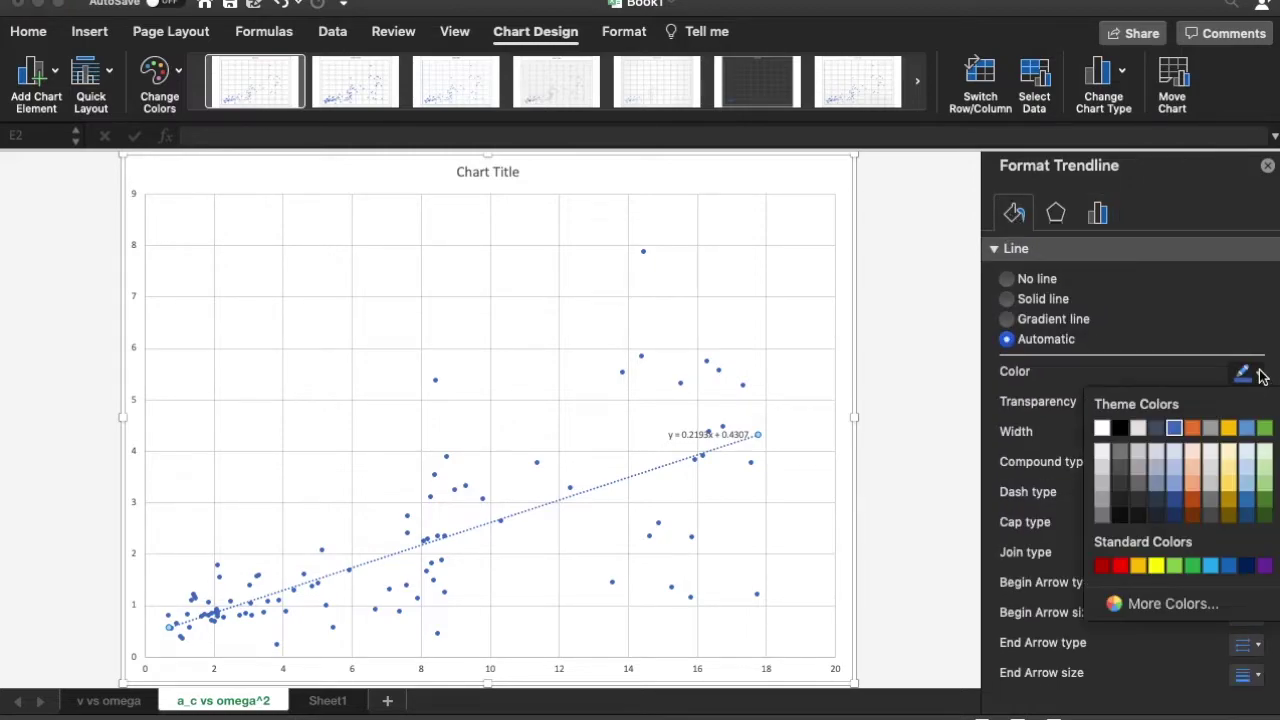
left_click(1107, 564)
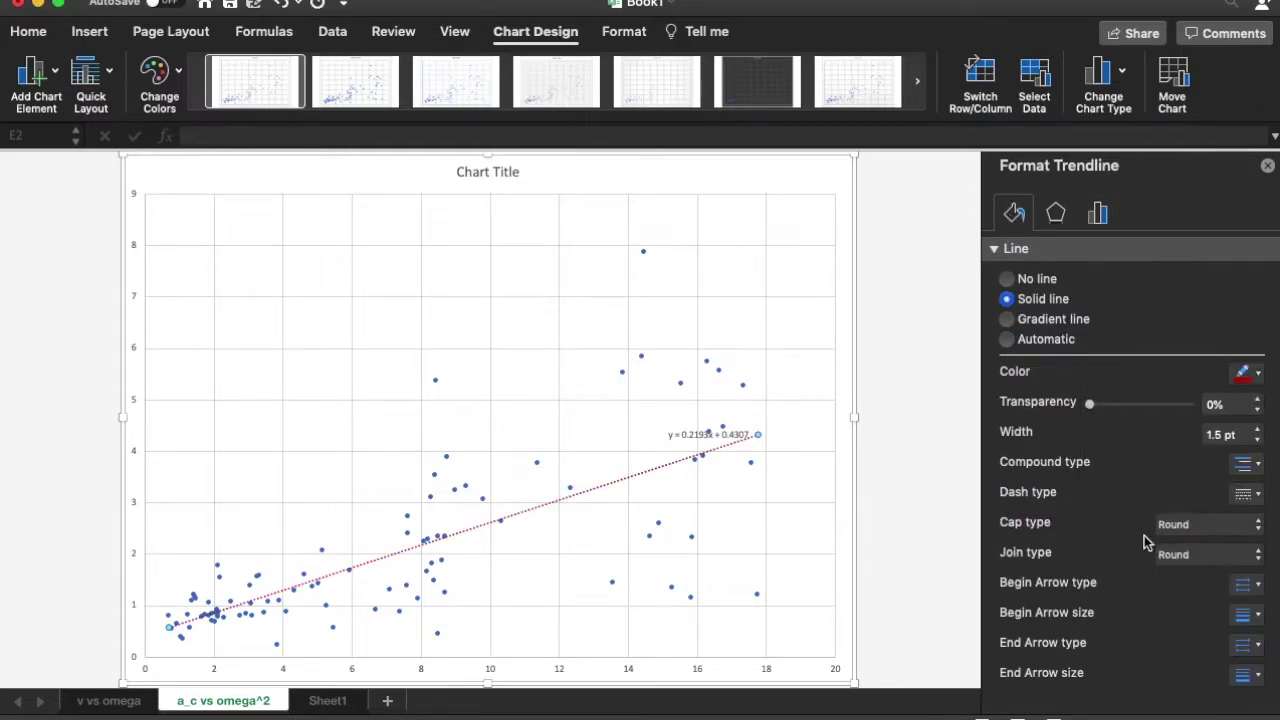
left_click(1243, 490)
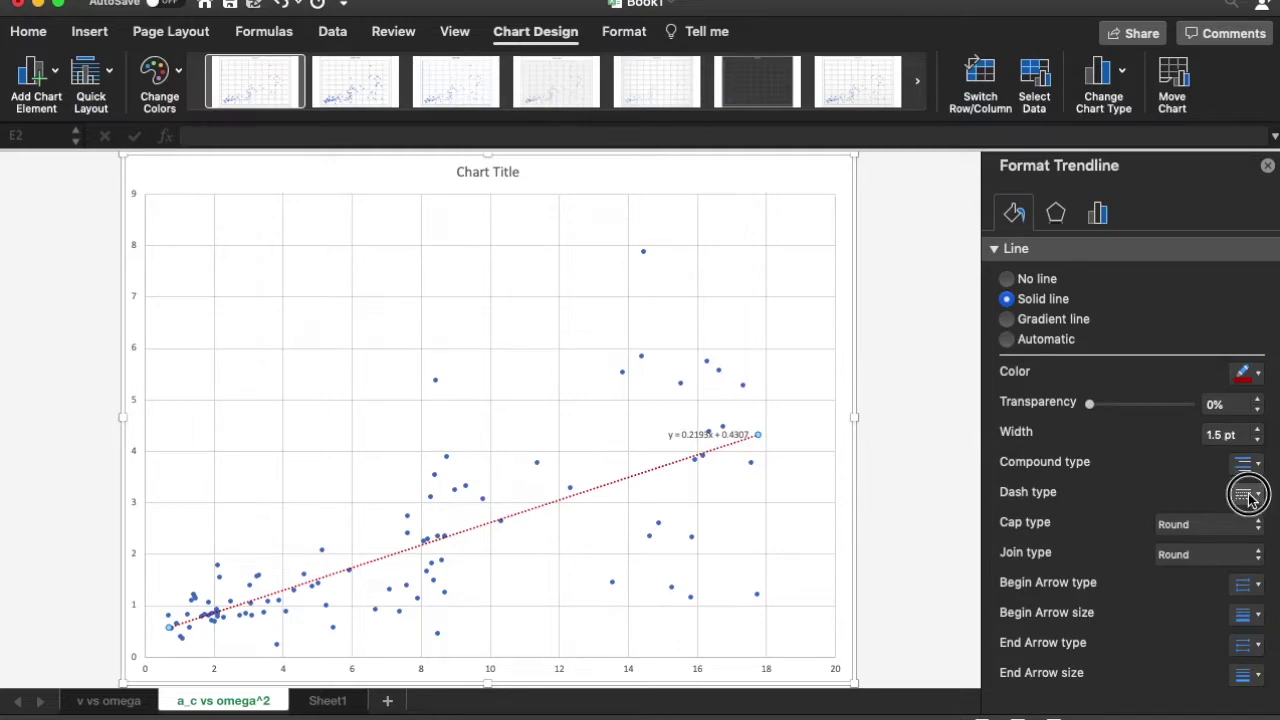
left_click(1217, 520)
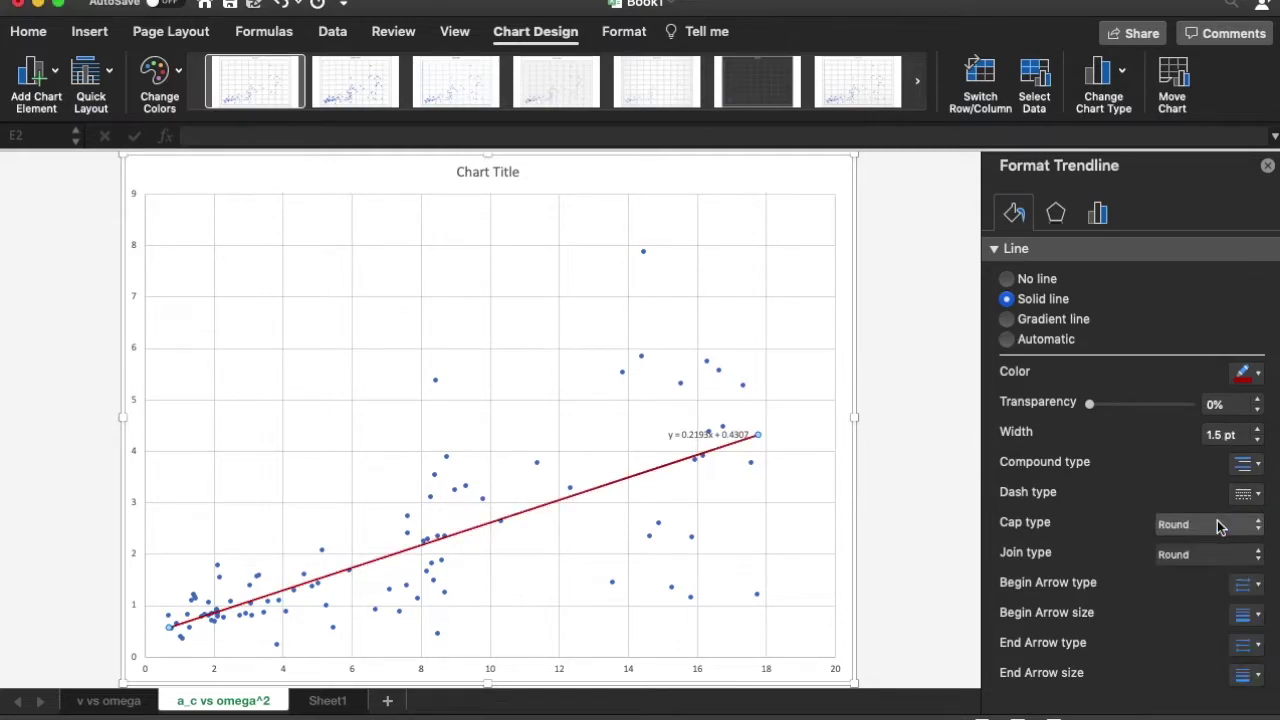
Set the trendline equation's font size to 16 and place the label in clear space above the line.
left_click_drag(689, 434, 604, 443)
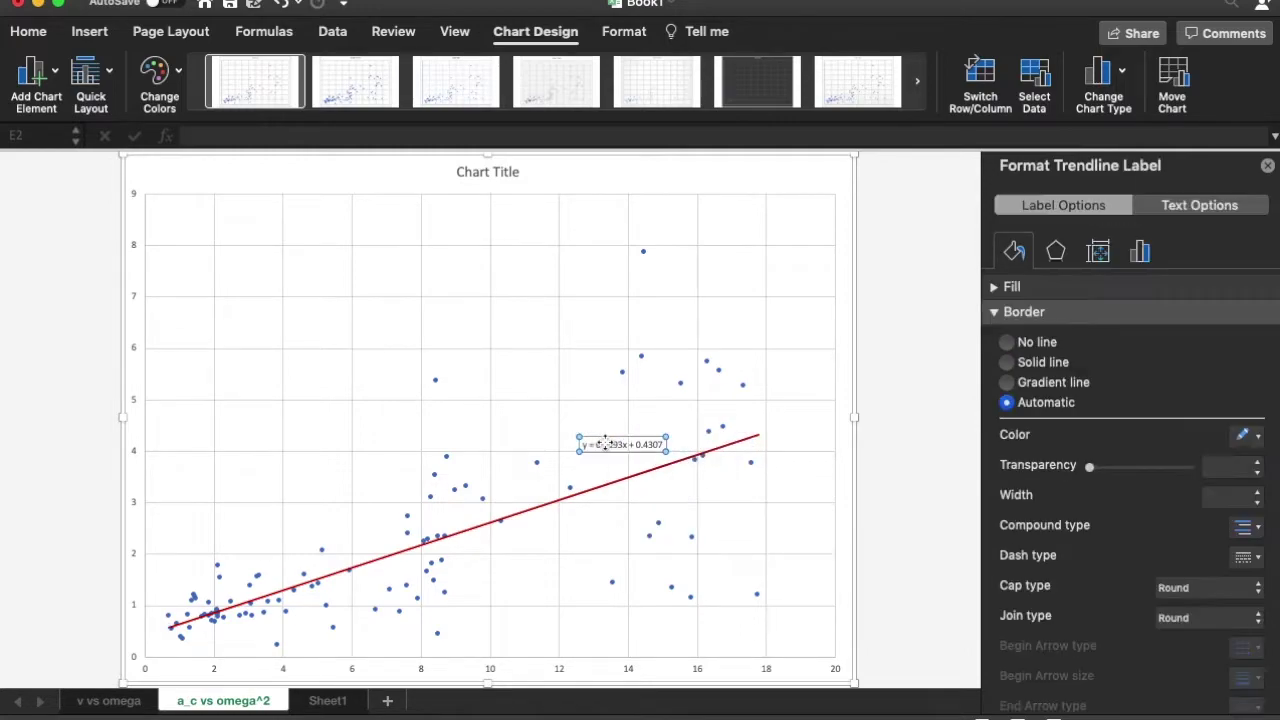
left_click(29, 32)
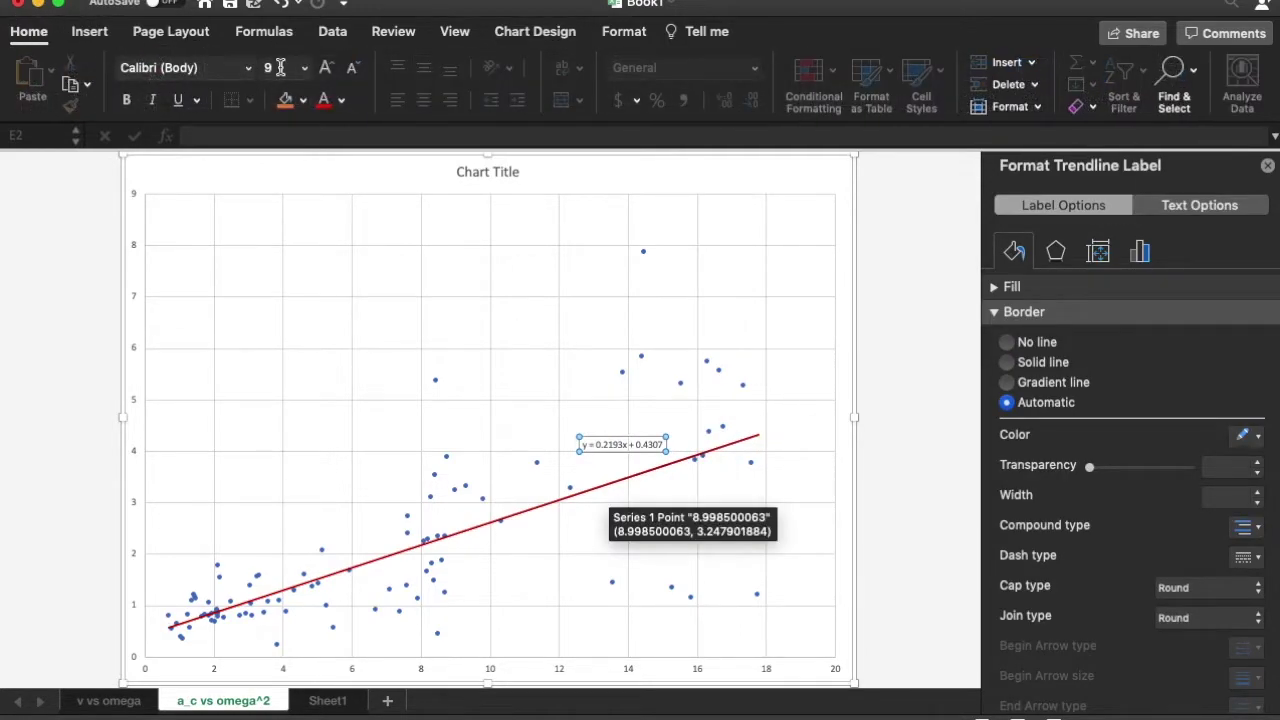
left_click(267, 67)
type("16")
key("Return")
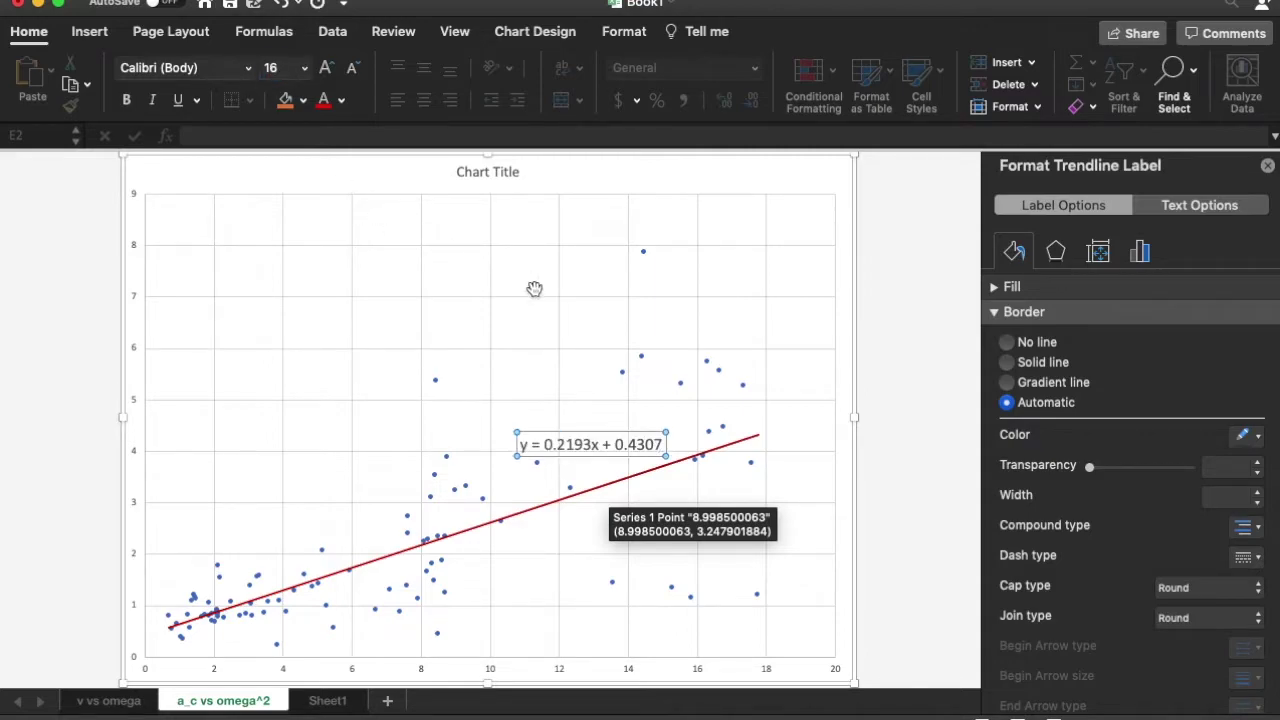
left_click_drag(571, 429, 545, 412)
left_click(551, 318)
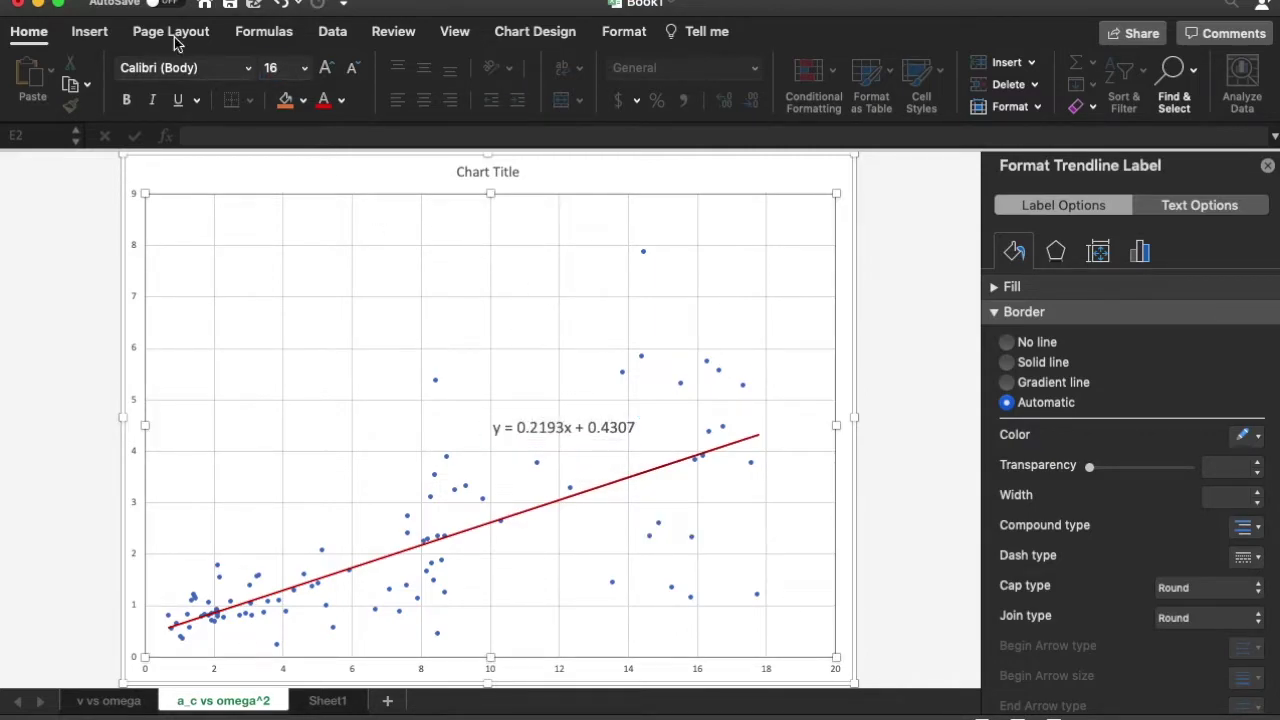
Draw an arrow from the trendline equation to the red trendline.
left_click(90, 32)
left_click(338, 94)
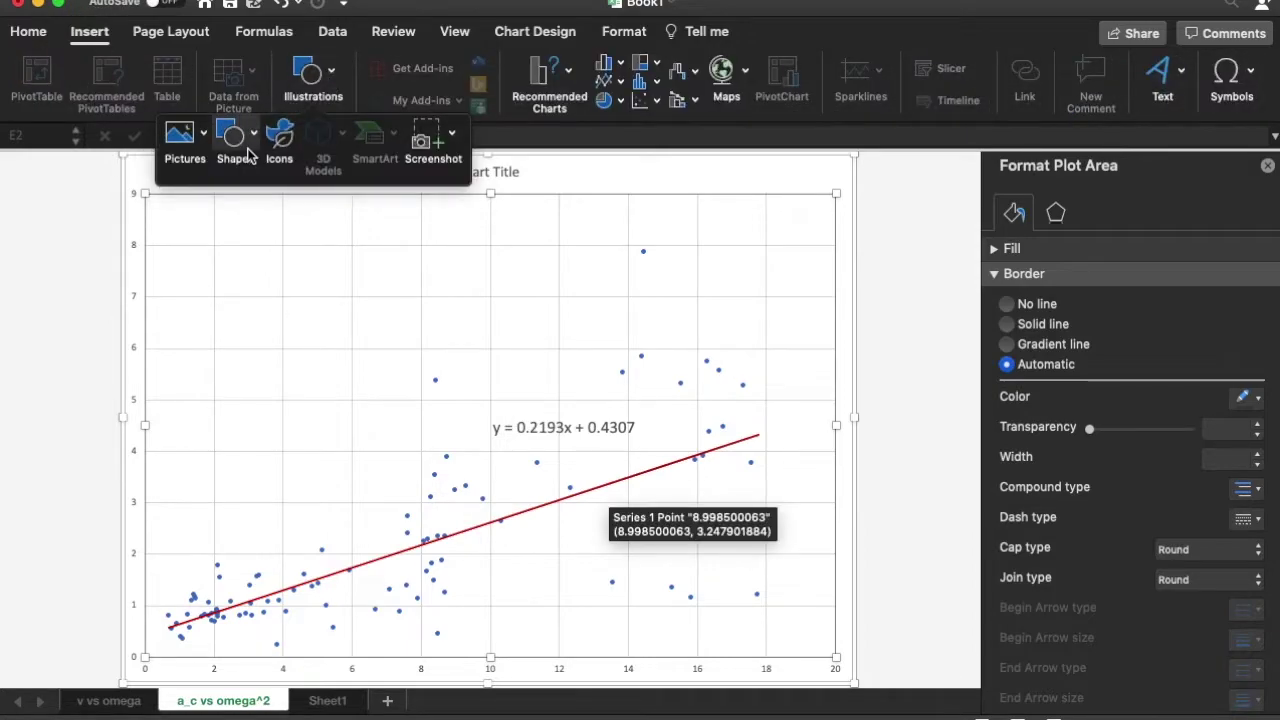
left_click(252, 155)
left_click(285, 205)
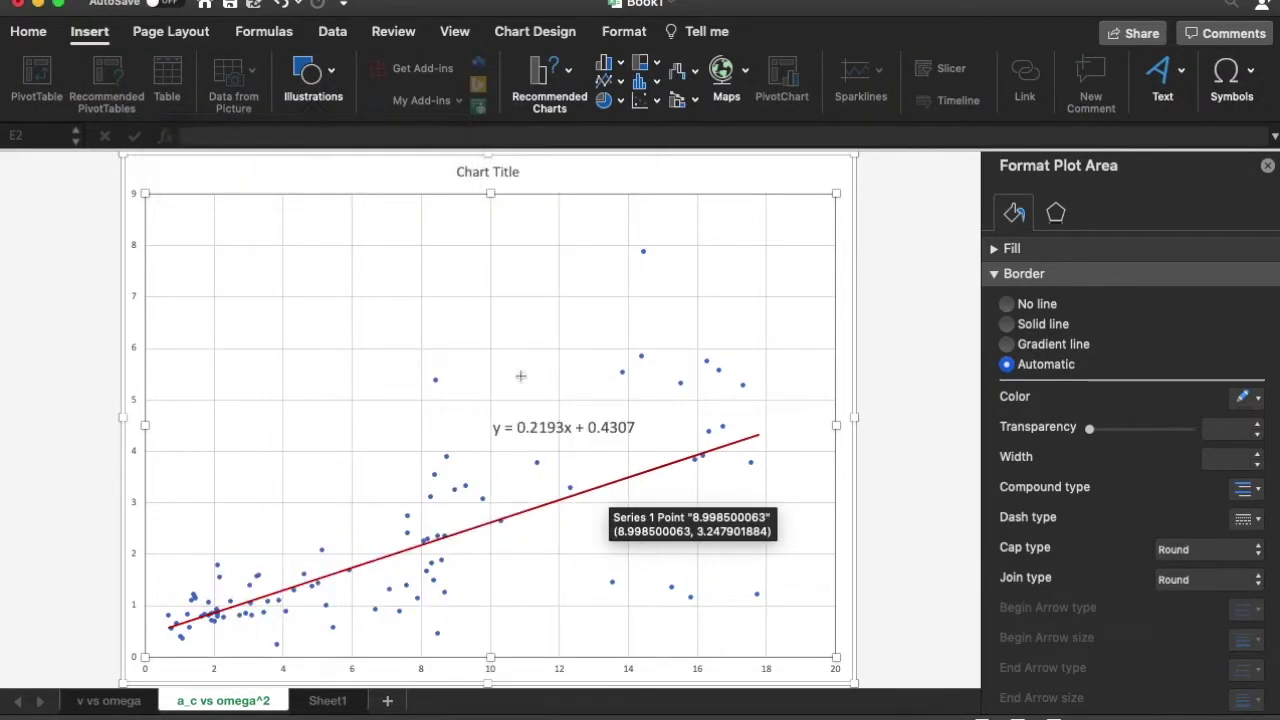
left_click_drag(582, 440, 651, 470)
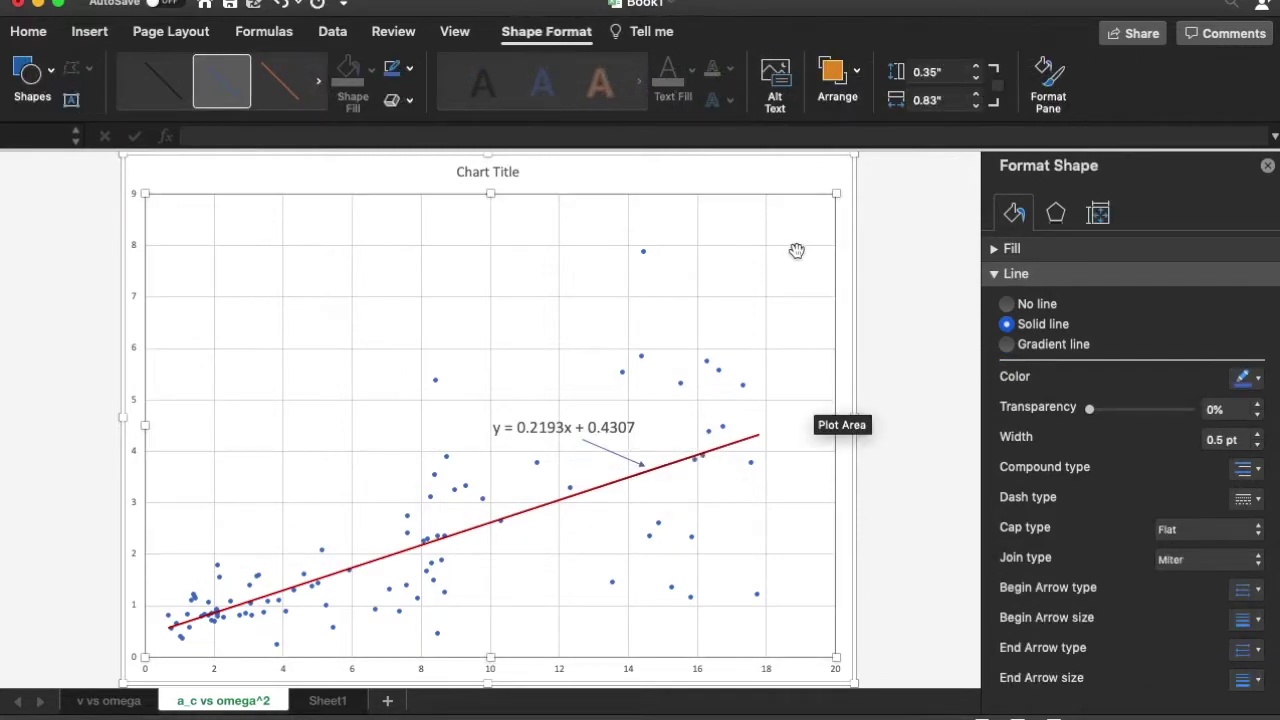
Close the chart's formatting pane and go back to the data on Sheet1.
left_click(1267, 167)
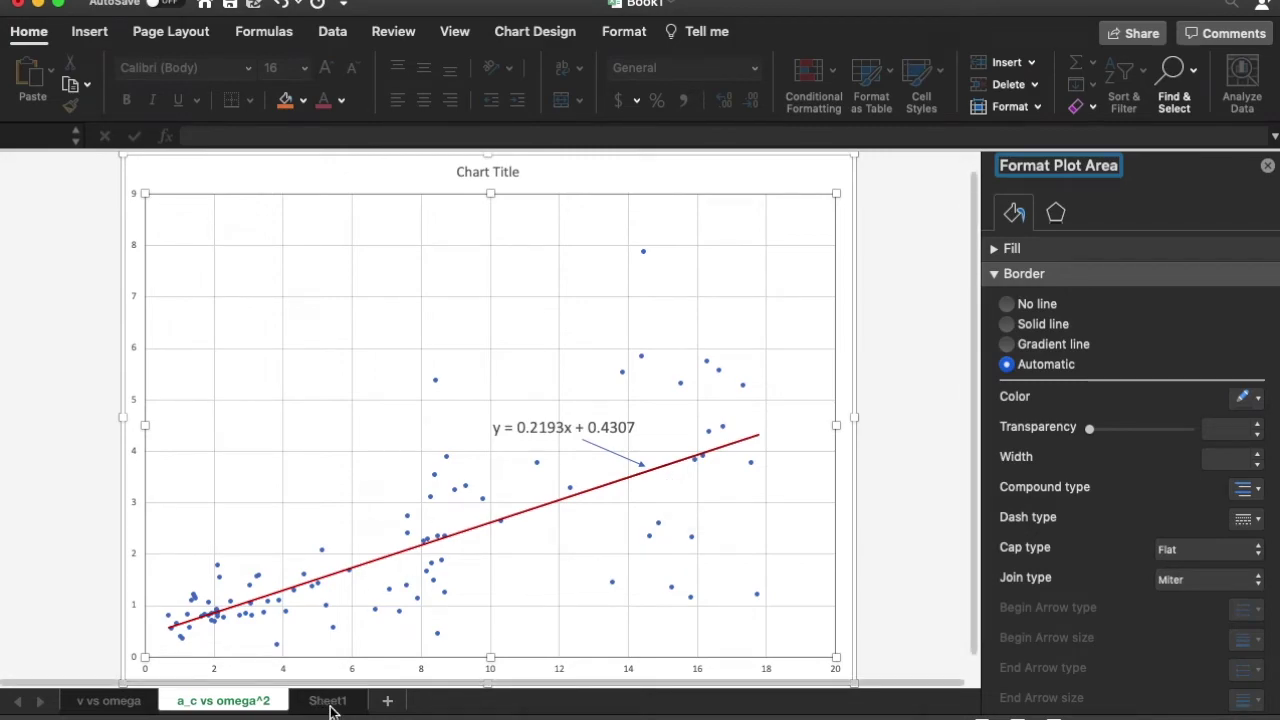
left_click(1268, 167)
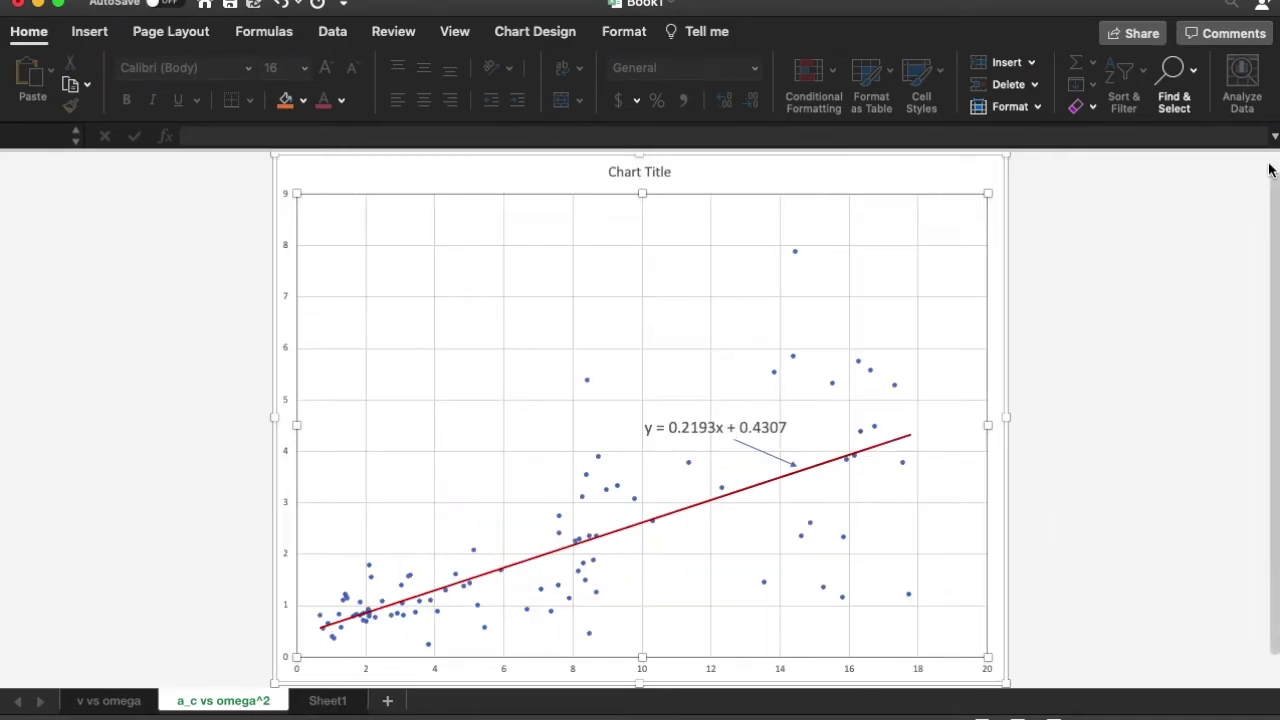
left_click(328, 701)
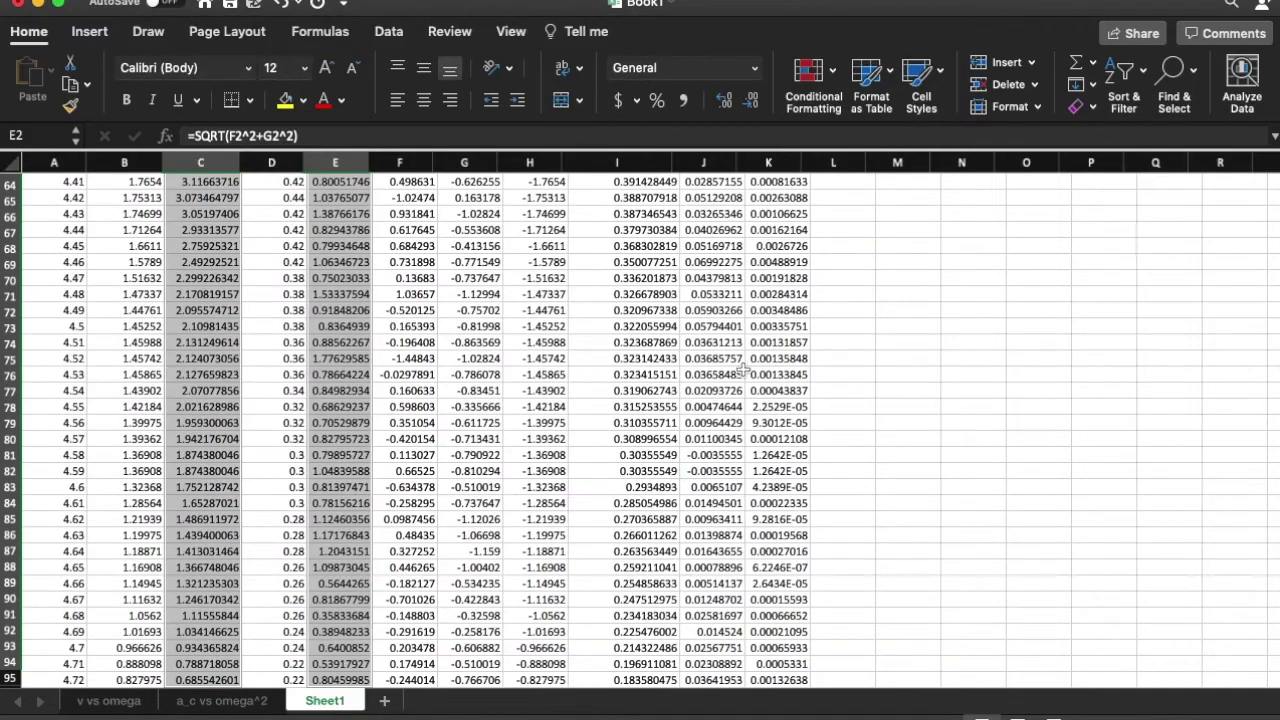
Add the column header "omega^2 r" in cell L1 of the data sheet.
scroll(894, 443, "up", 10)
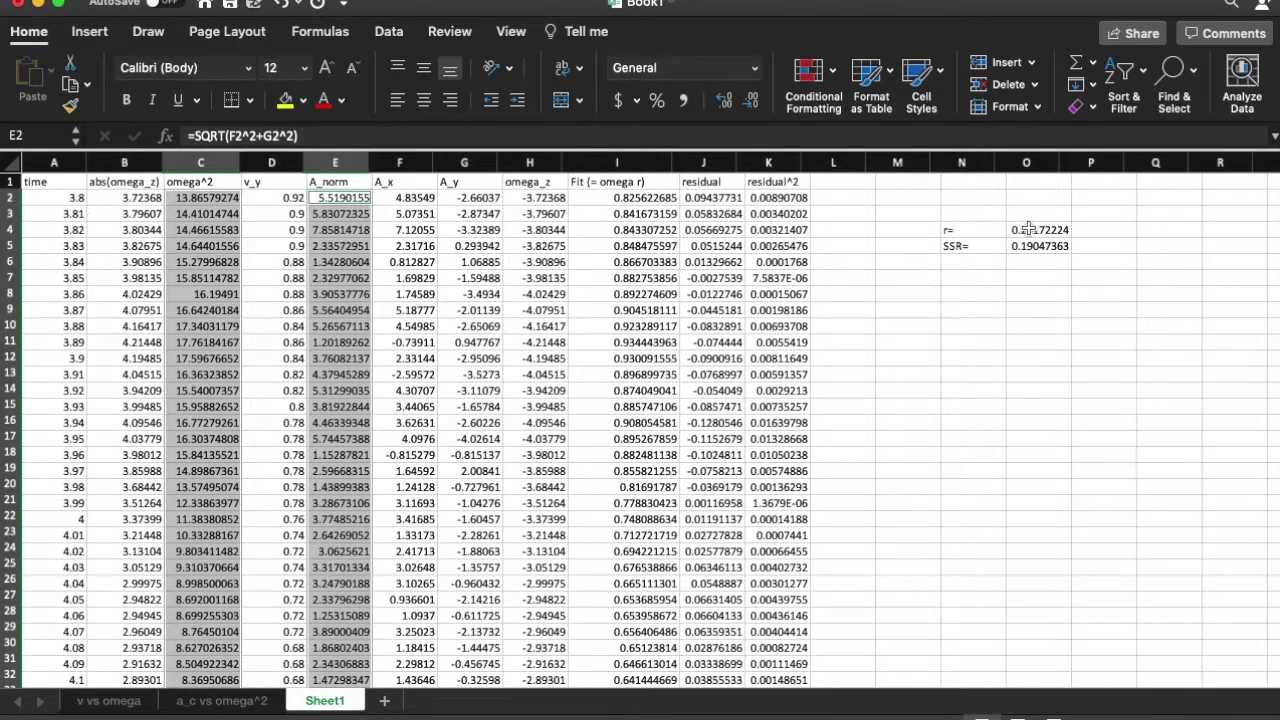
left_click(1028, 229)
left_click(843, 184)
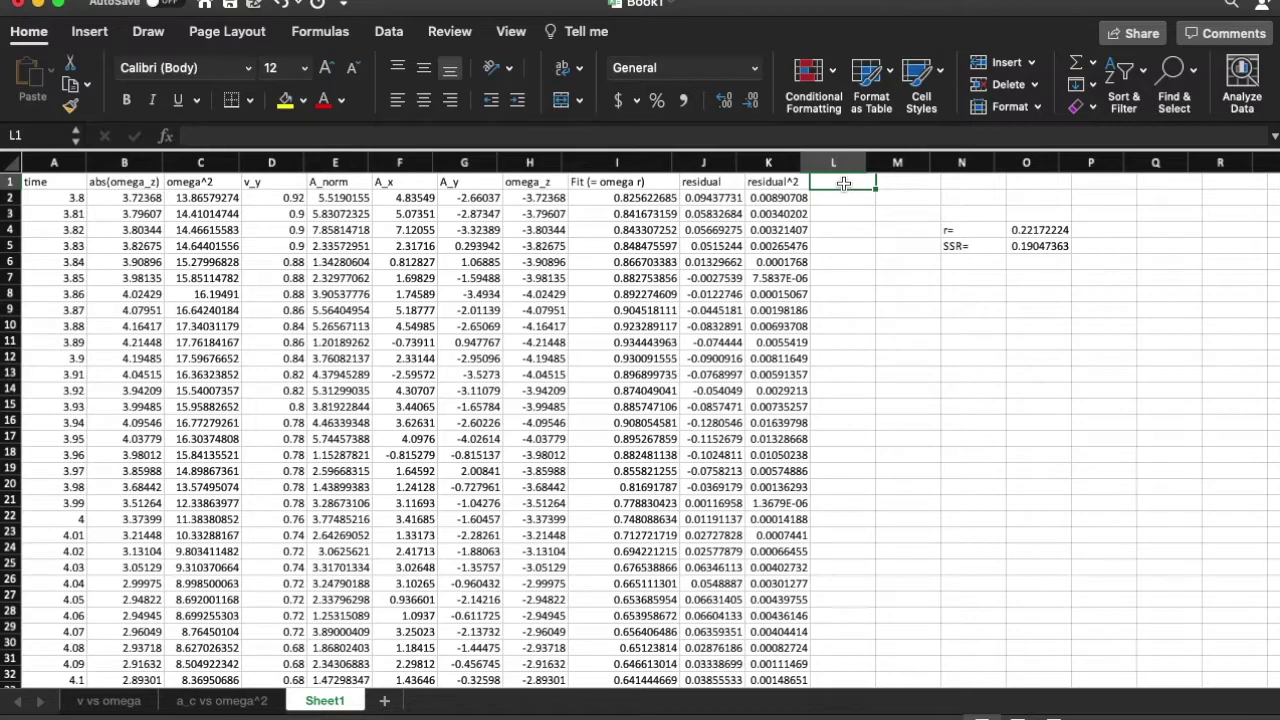
type("omega^2 r")
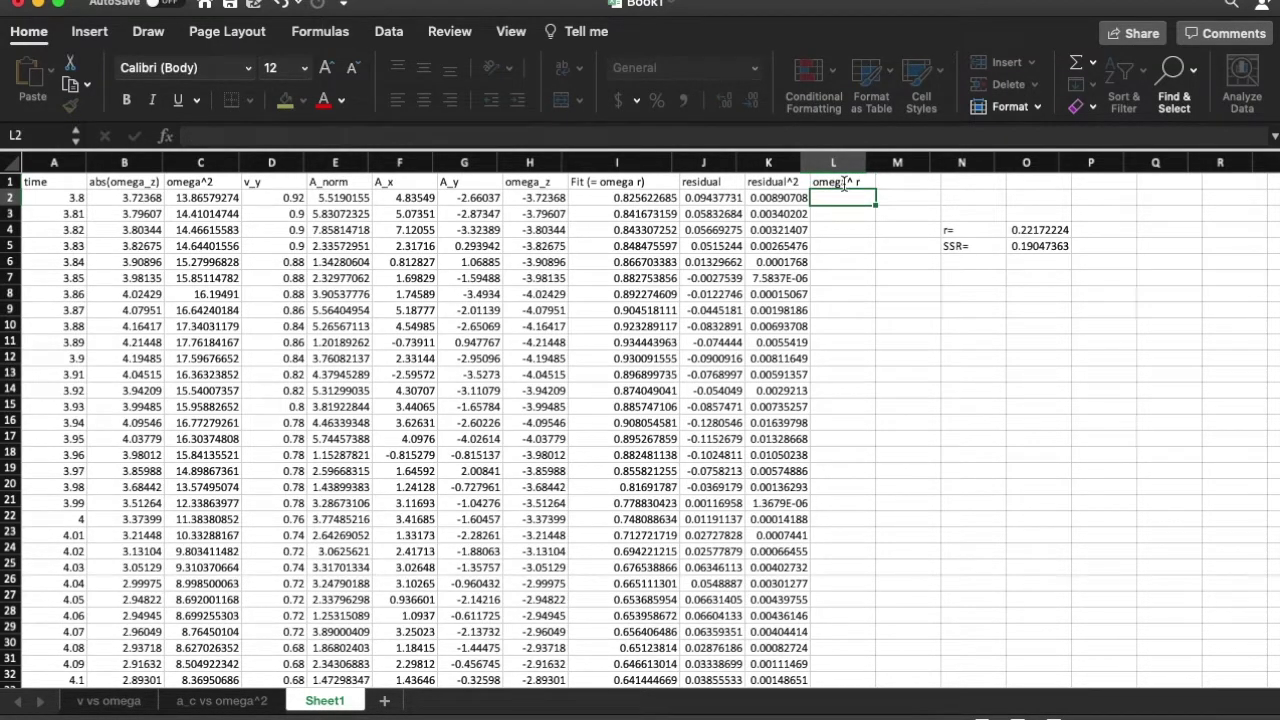
key("Return")
left_click(853, 180)
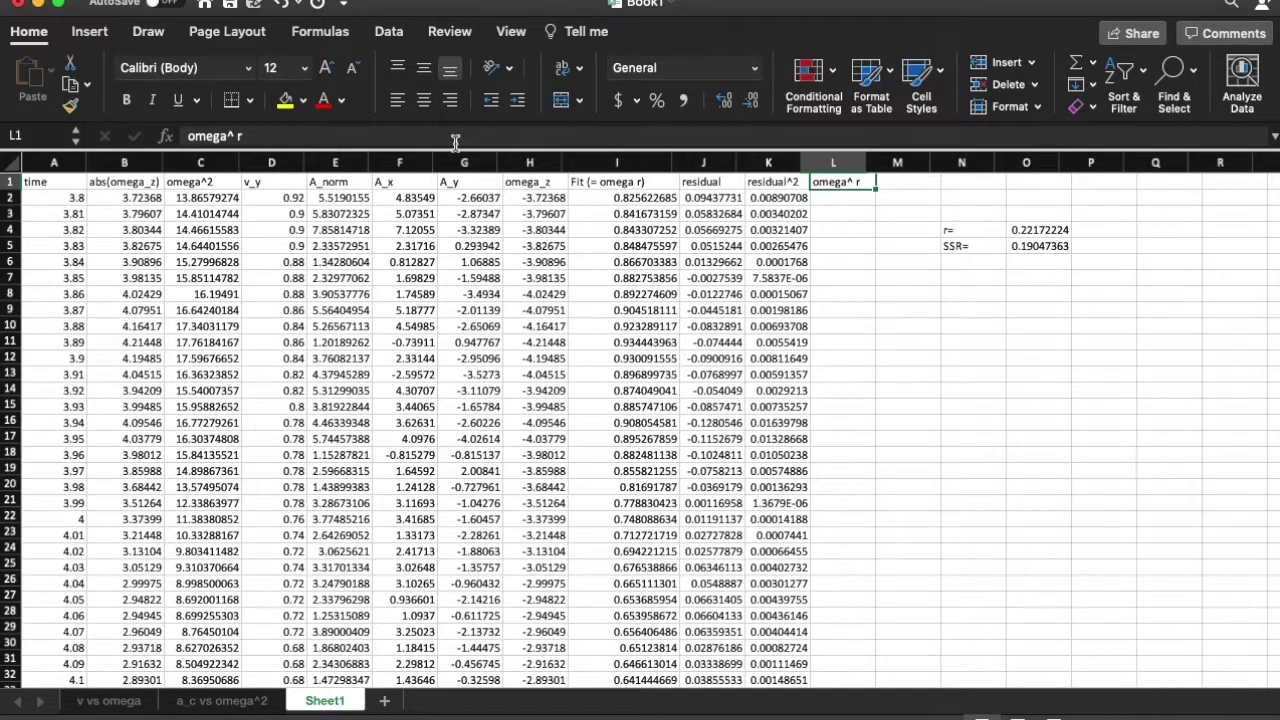
left_click(236, 136)
type("2")
key("Return")
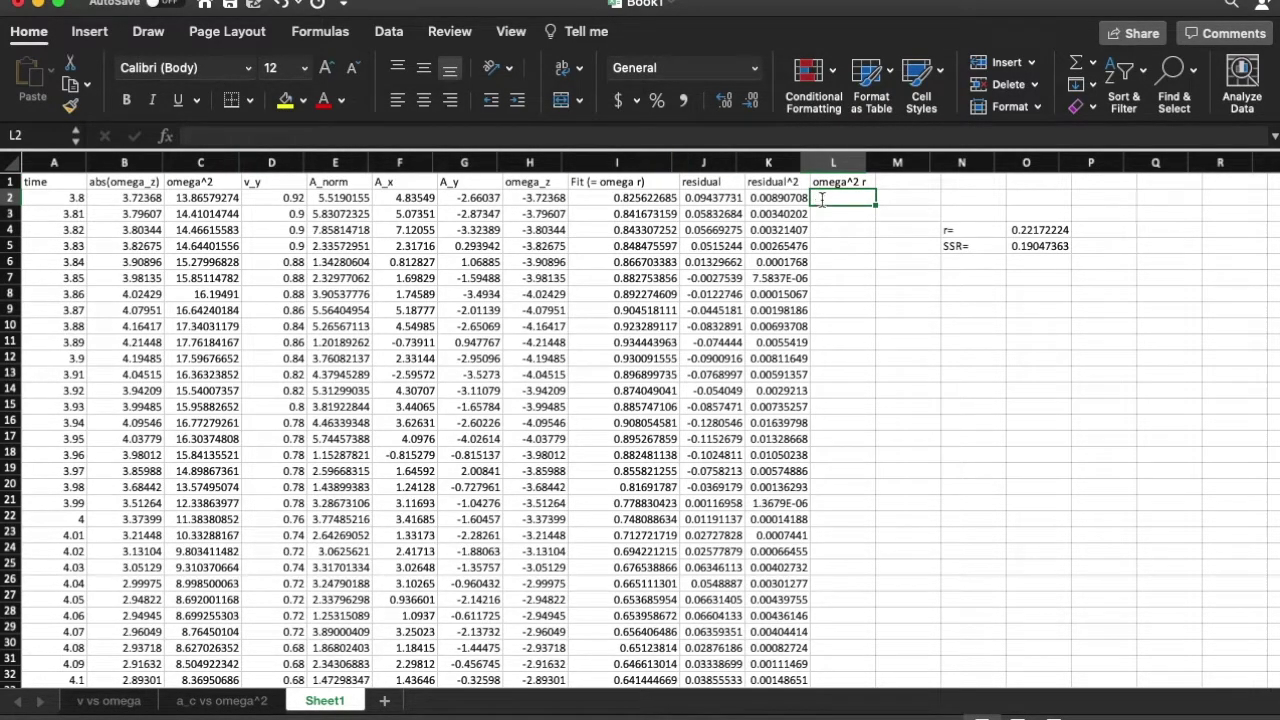
Enter =C2*$O$4 in cell L2 and fill the formula down the whole omega^2 r column.
type("=")
left_click(205, 198)
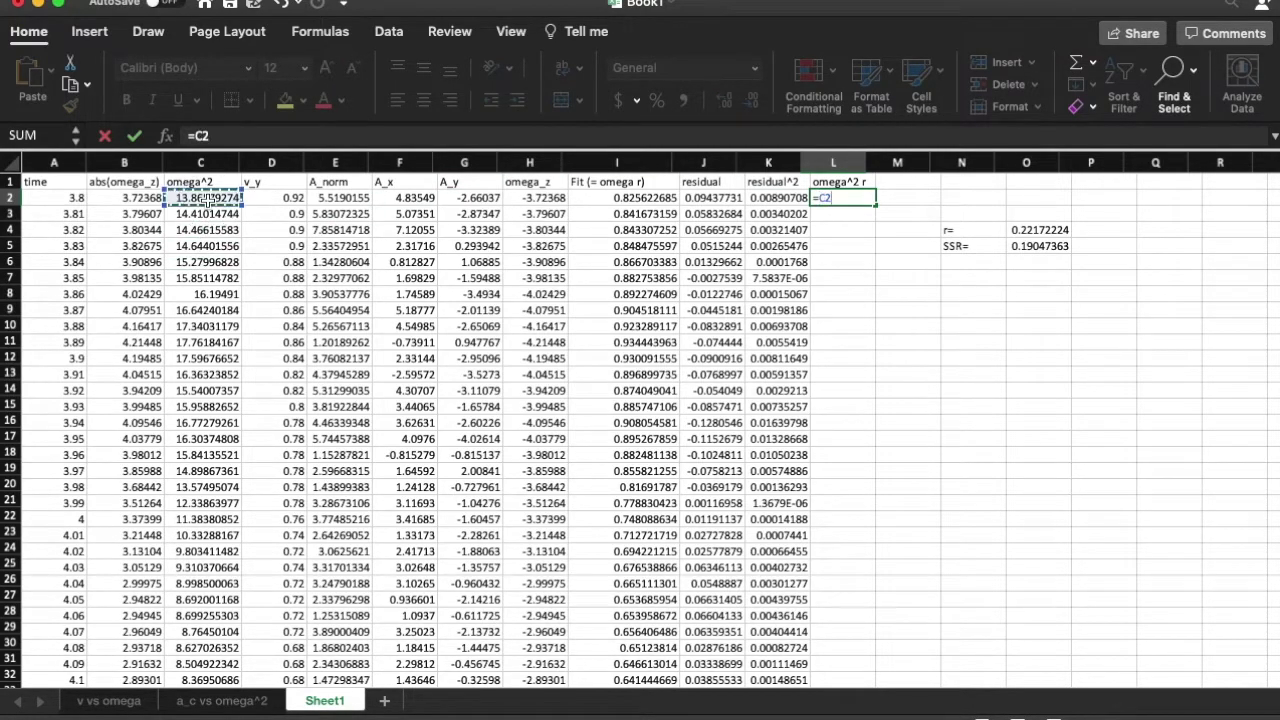
type("*")
left_click(1040, 229)
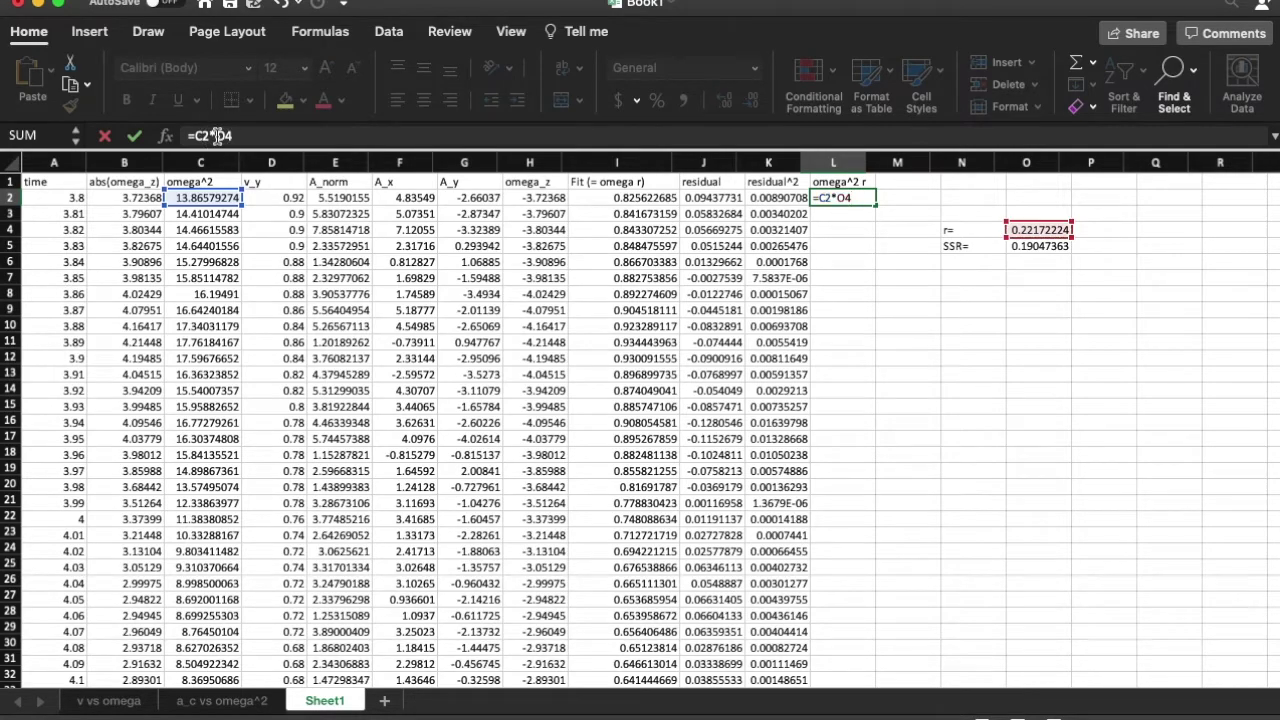
left_click(217, 136)
type("$O$")
key("Return")
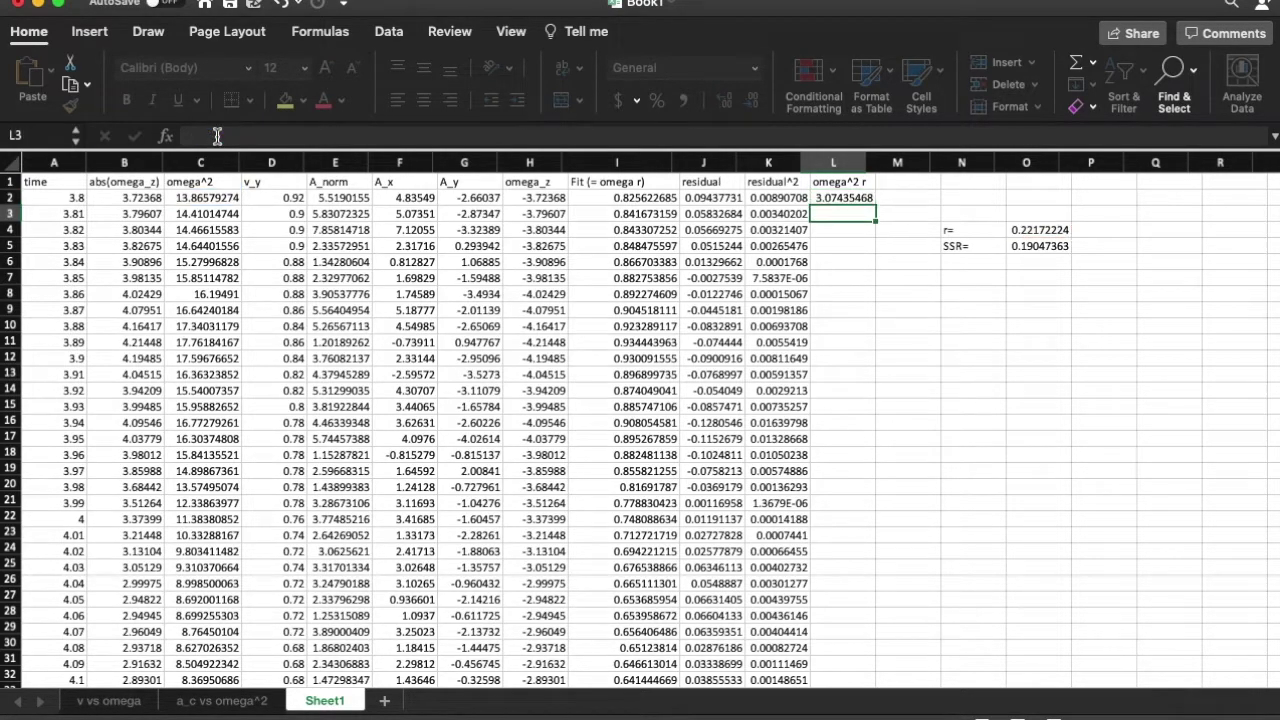
left_click(866, 199)
double_click(875, 205)
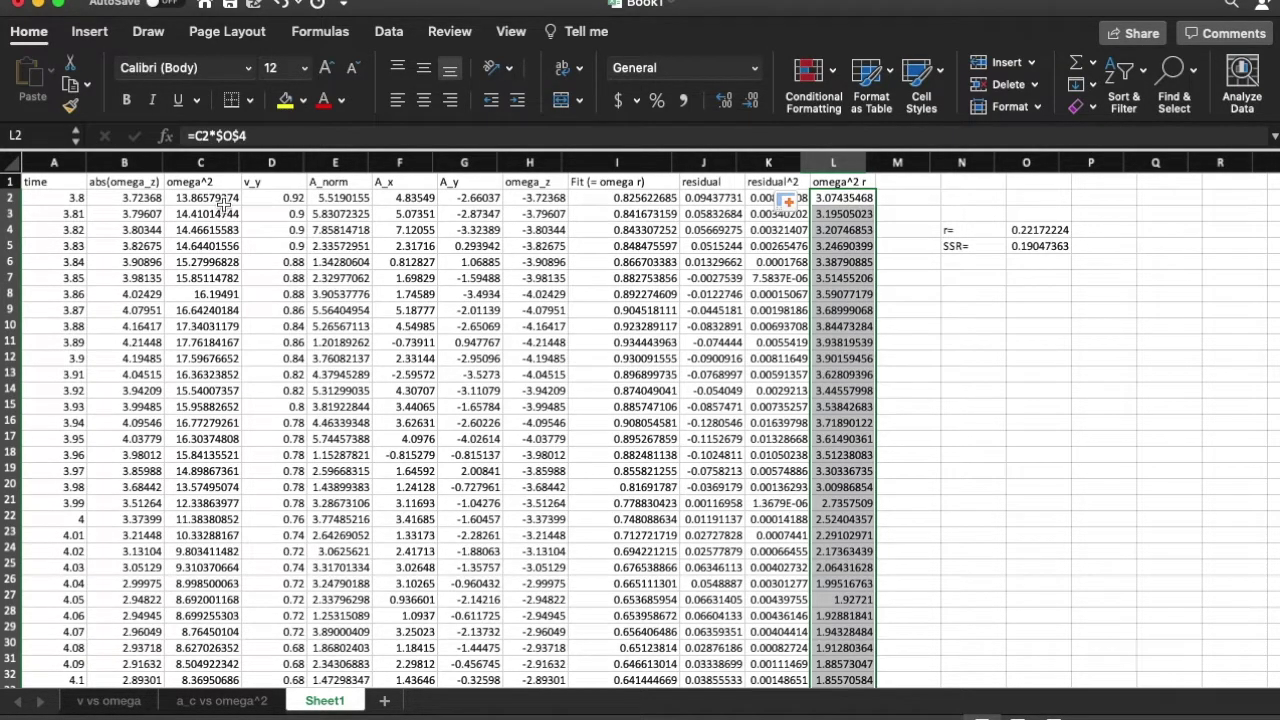
left_click_drag(224, 197, 226, 291)
key("super+shift+Down")
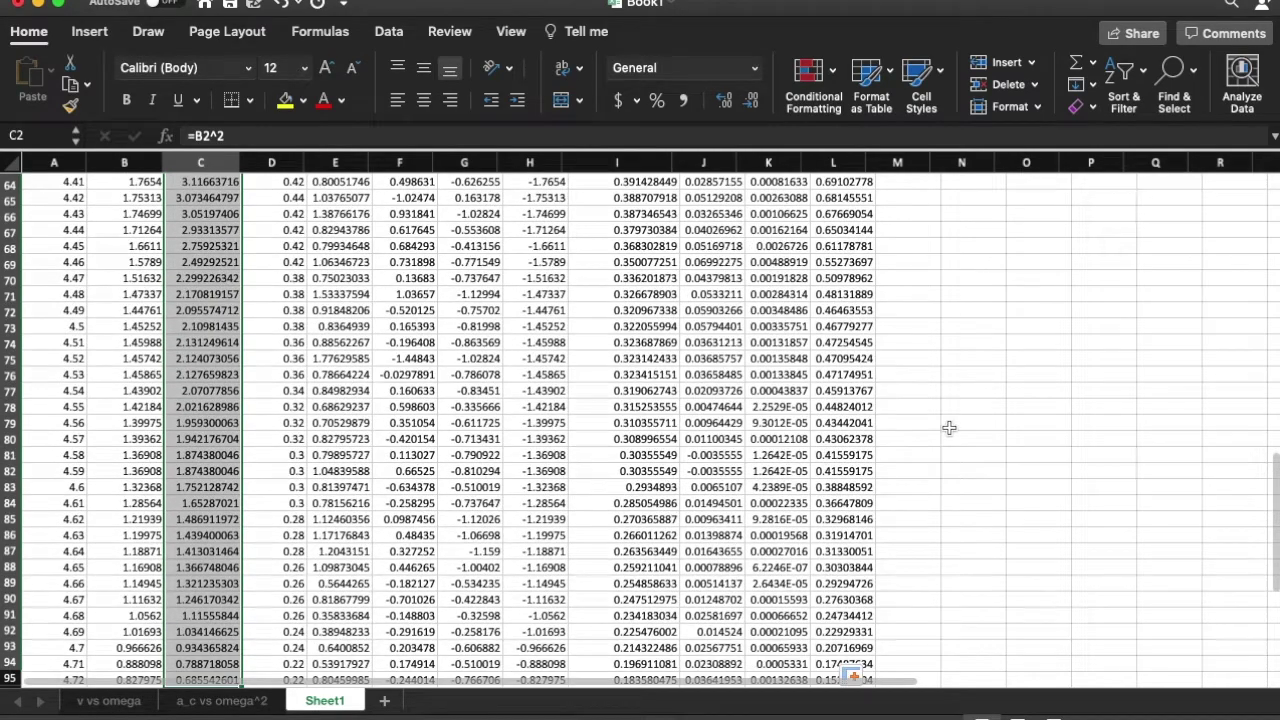
scroll(943, 428, "up", 15)
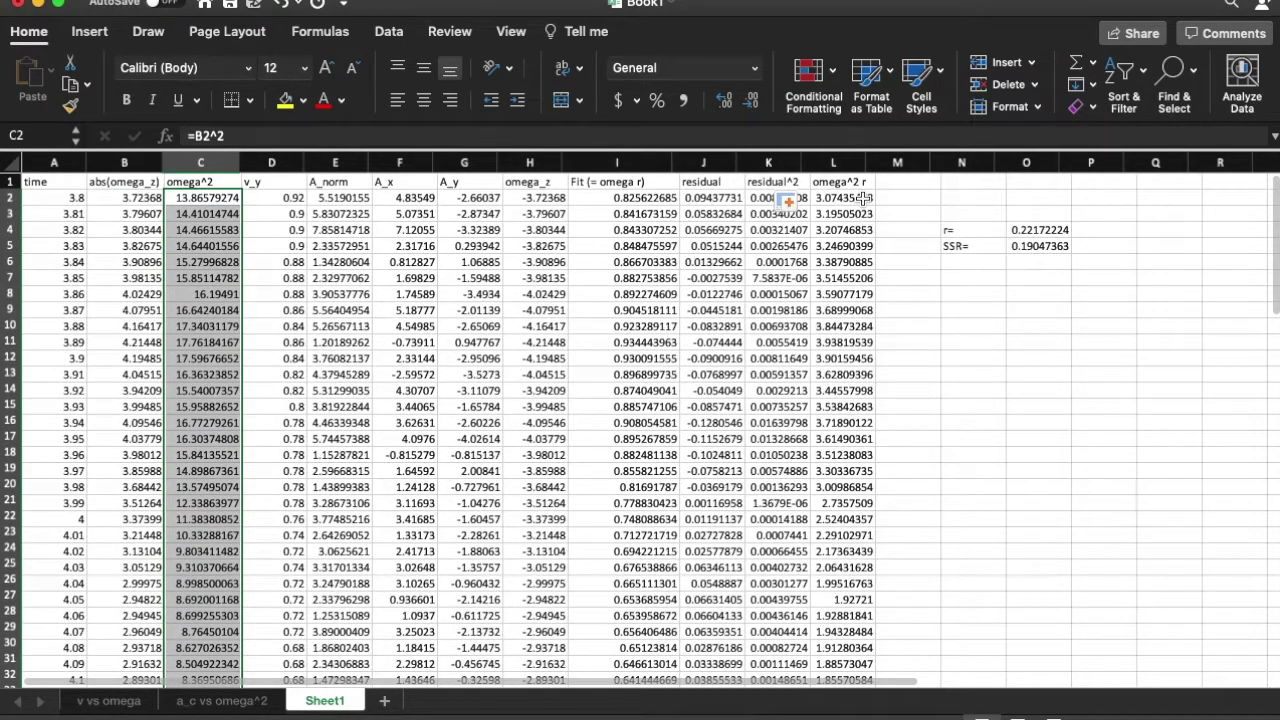
left_click_drag(862, 198, 866, 393)
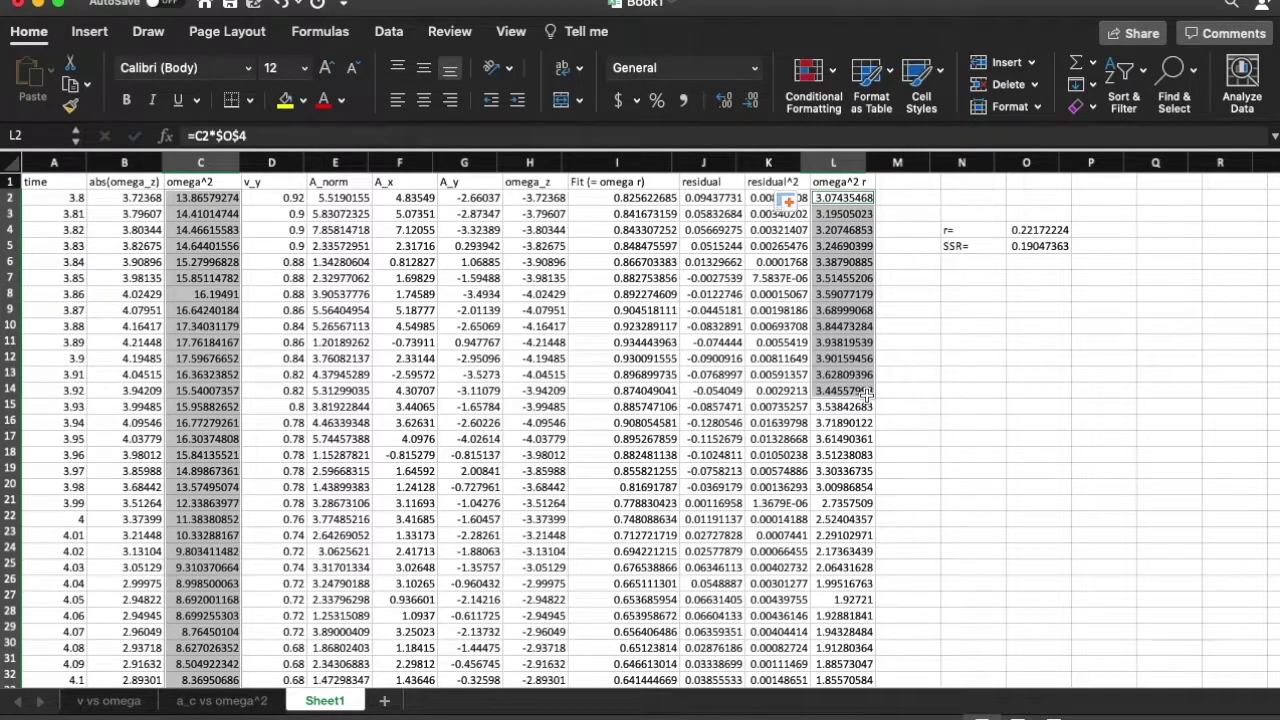
left_click_drag(866, 393, 866, 393)
scroll(866, 407, "up", 20)
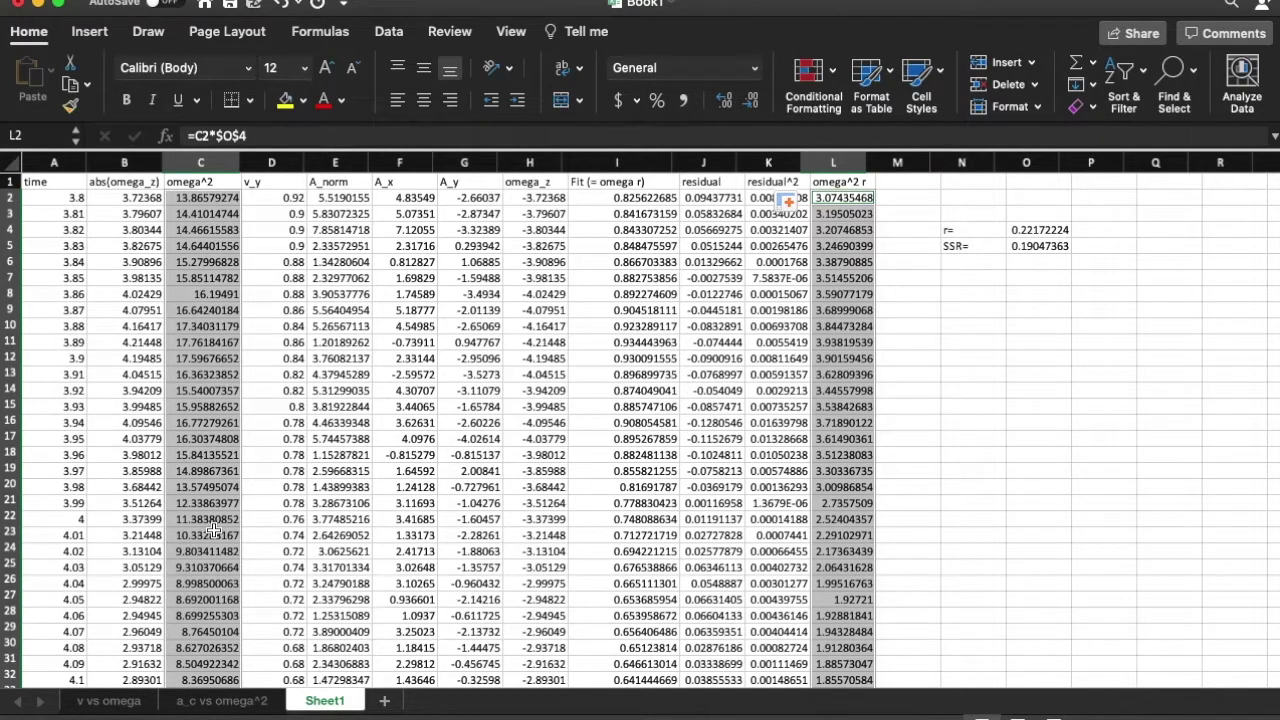
Add a series named "fit" to the a_c vs omega^2 chart, with Sheet1 C2:C94 as its X values.
left_click(224, 702)
right_click(537, 430)
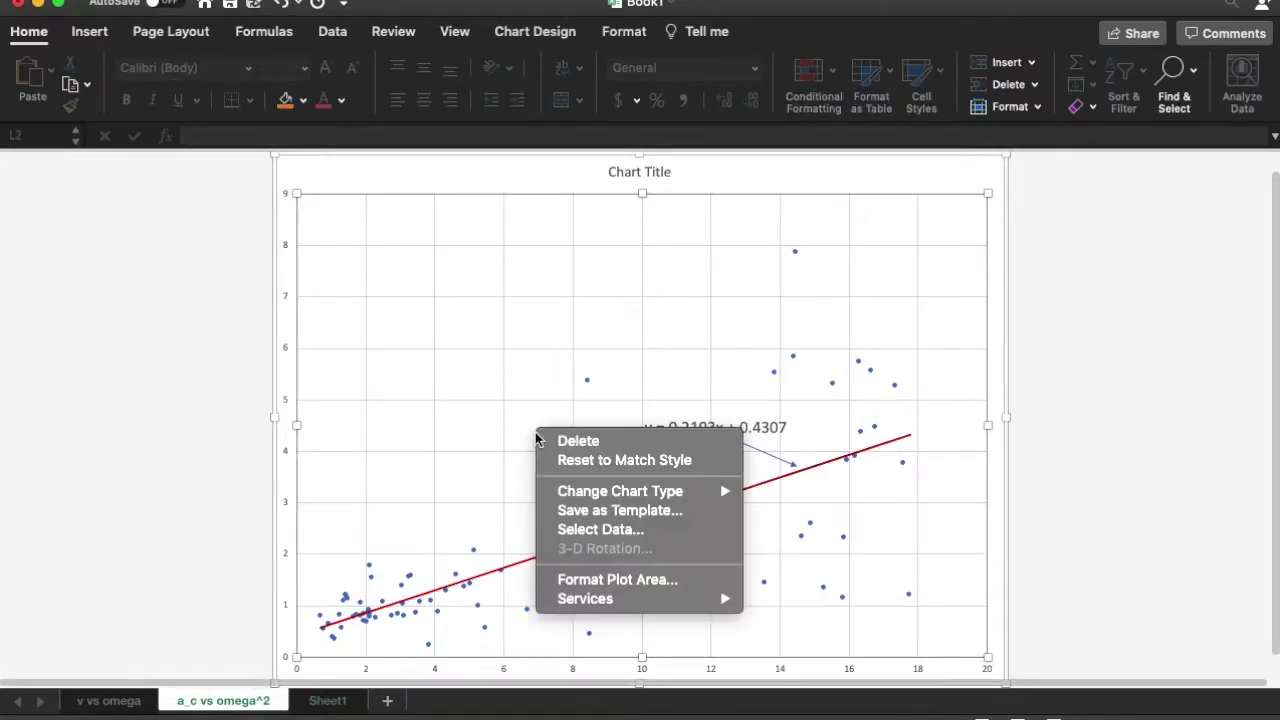
left_click(600, 529)
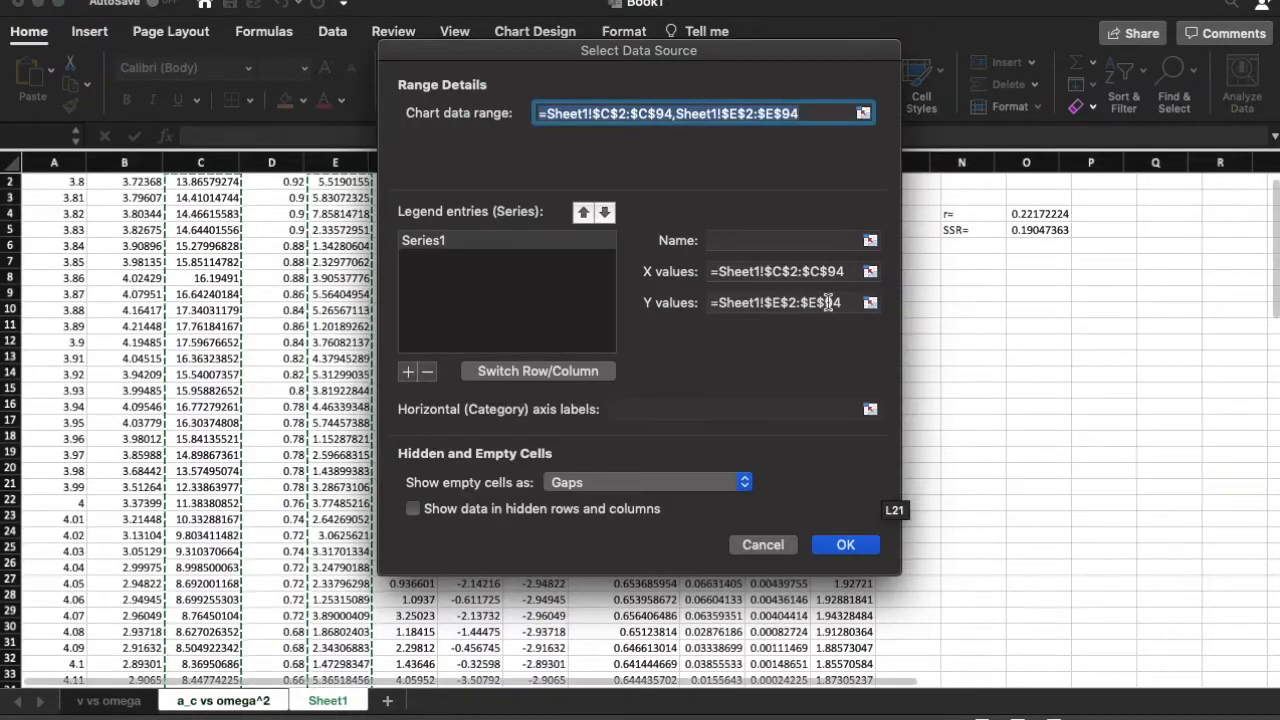
left_click(408, 371)
left_click(766, 242)
type("fit")
left_click(870, 273)
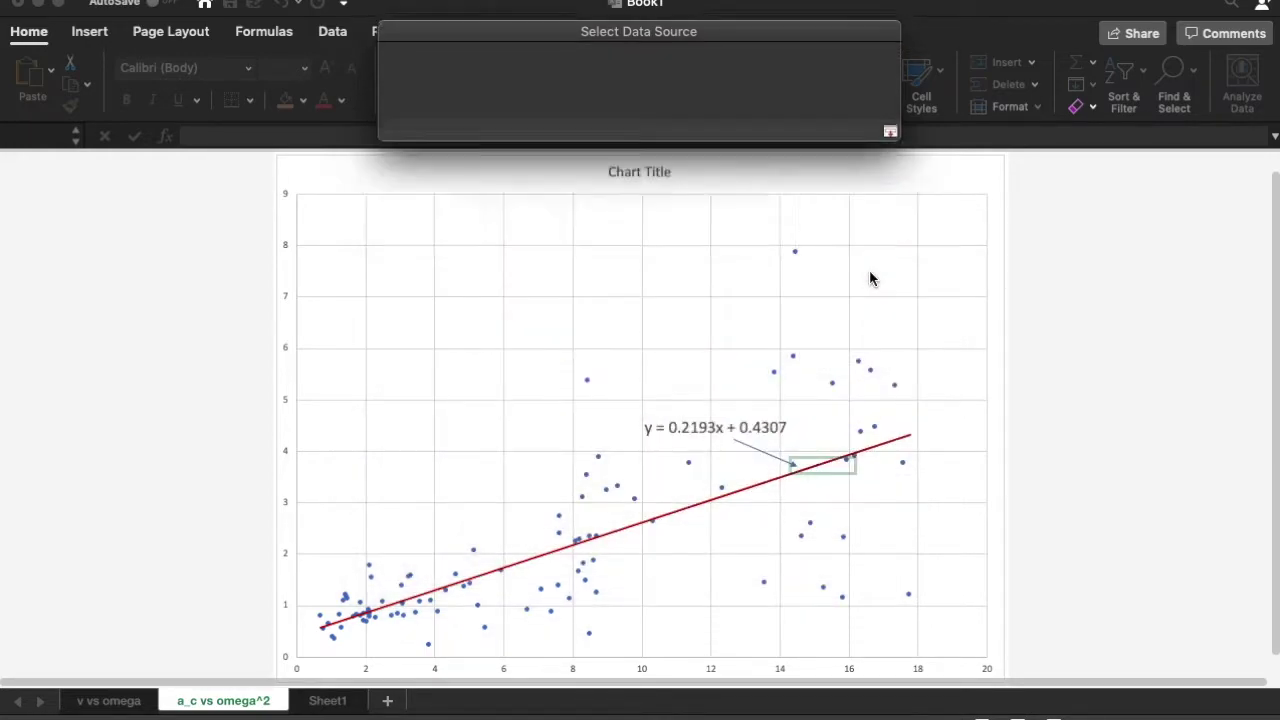
left_click(322, 701)
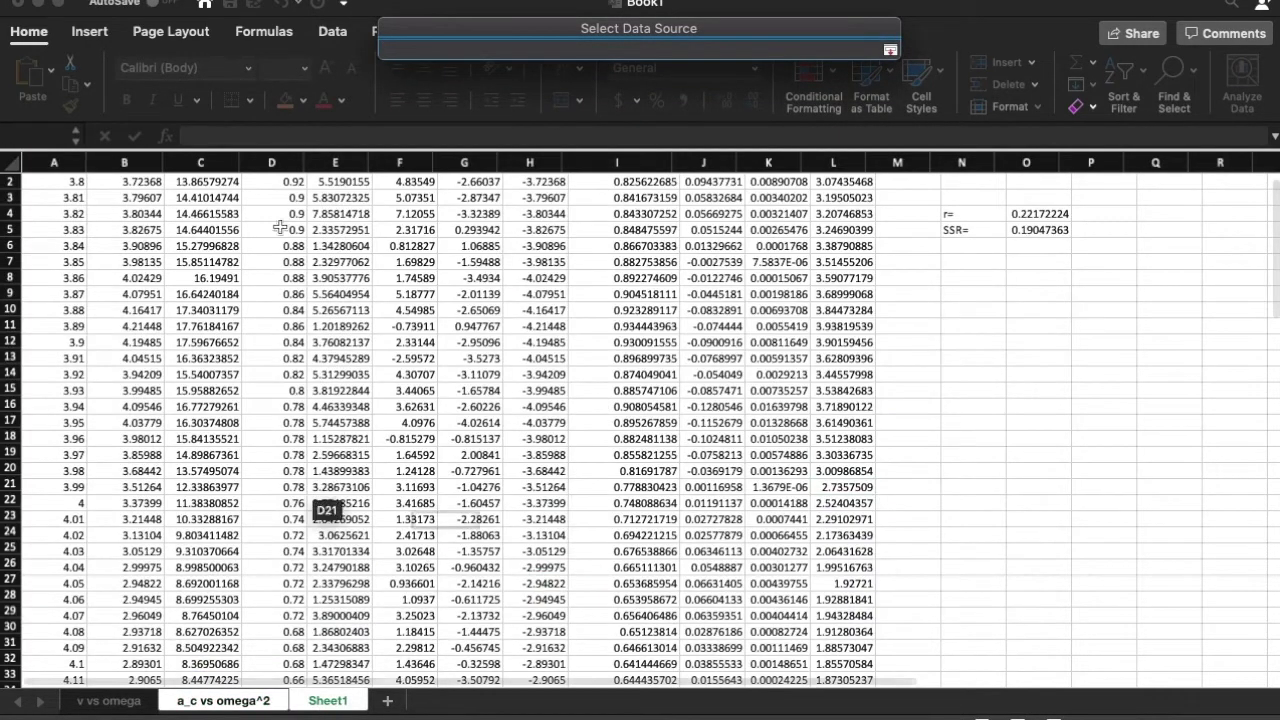
scroll(240, 300, "up", 3)
left_click_drag(224, 205, 230, 671)
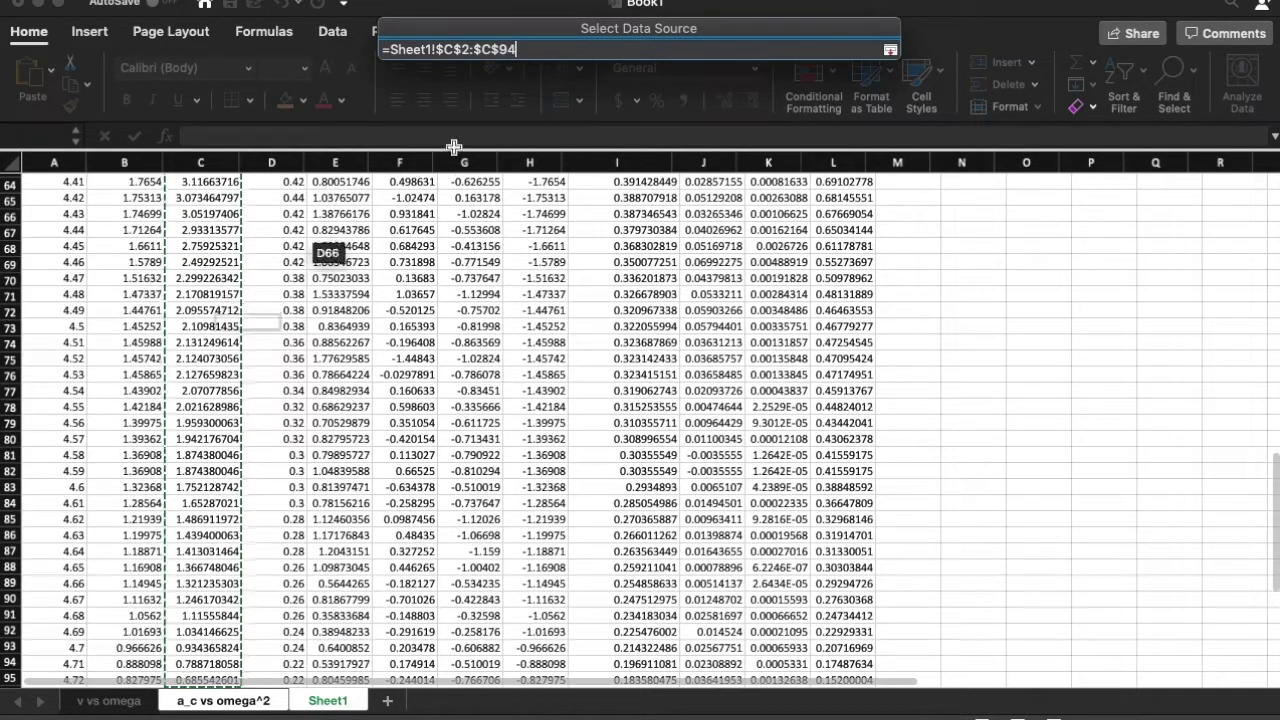
left_click(890, 49)
Set the fit series' Y values to Sheet1 L2:L94 and apply the new data source.
left_click(870, 303)
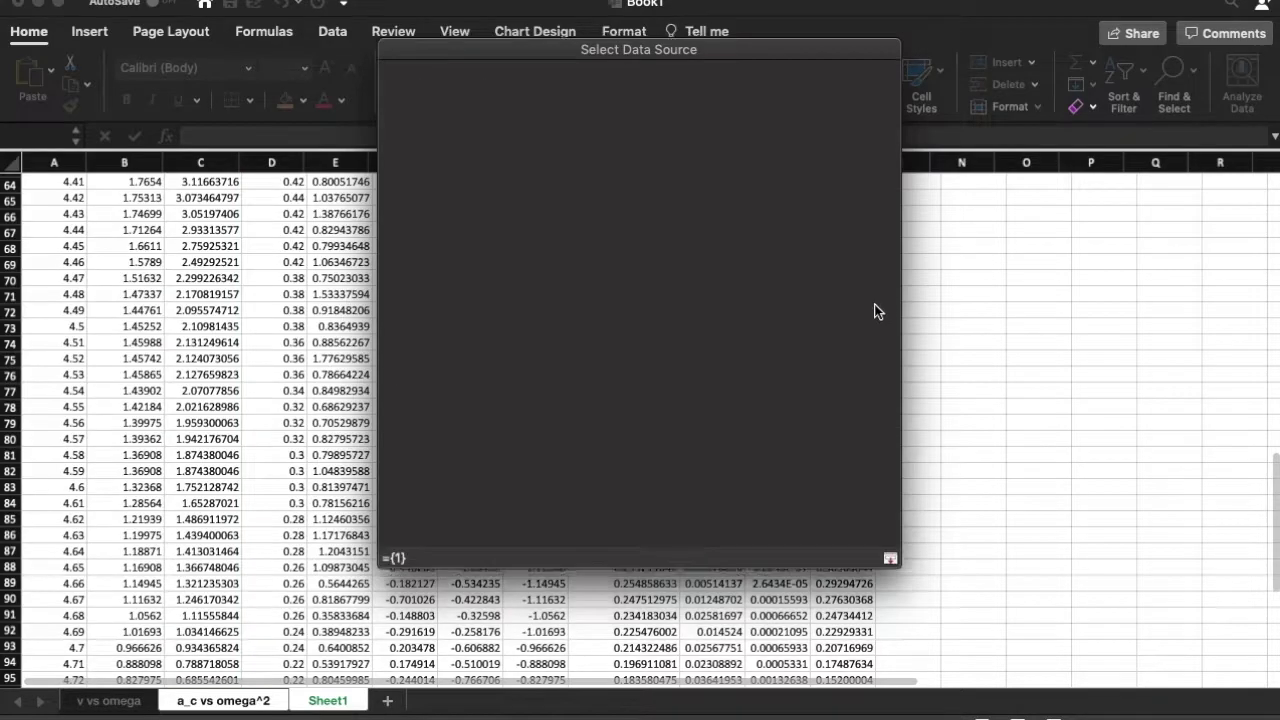
scroll(874, 303, "up", 15)
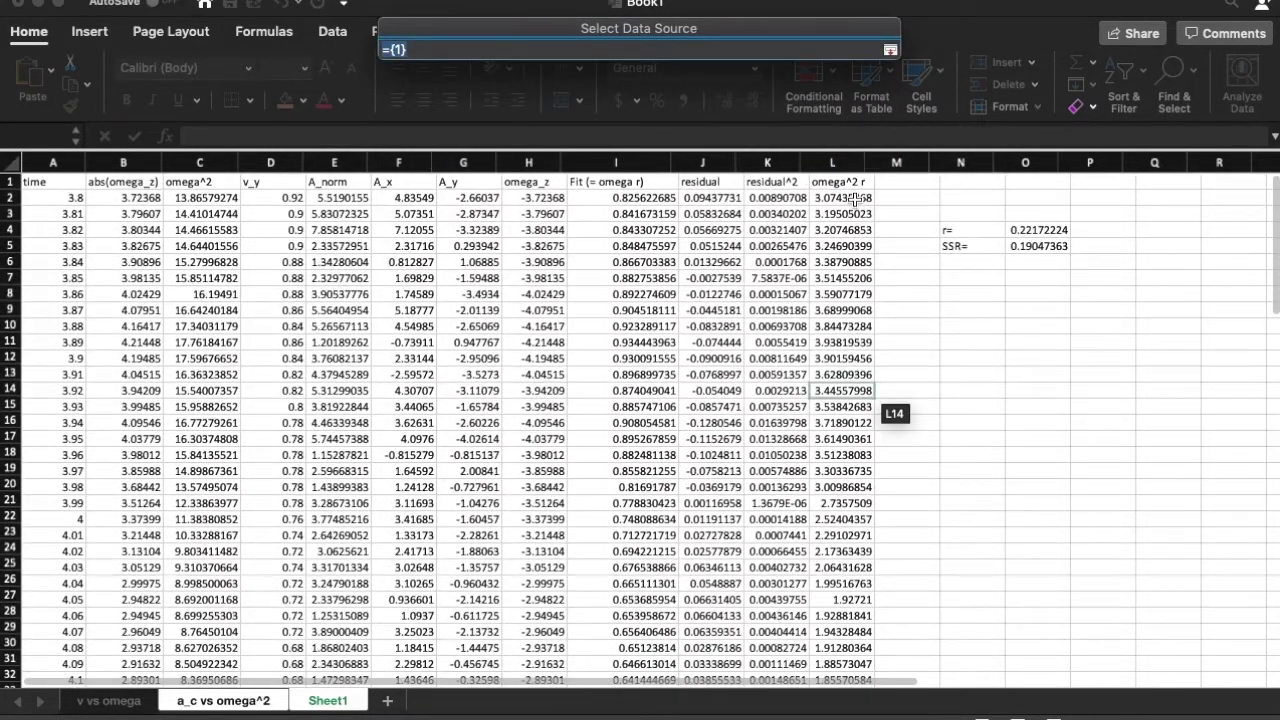
left_click_drag(845, 202, 845, 664)
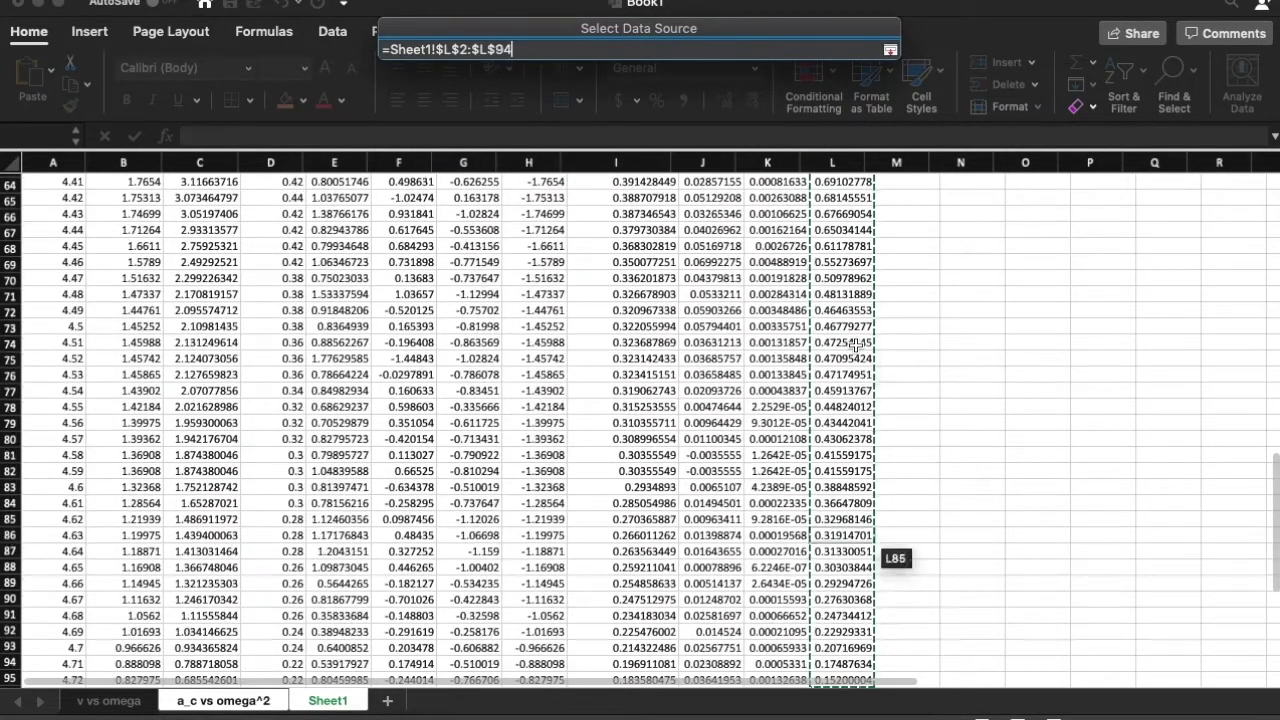
left_click(890, 49)
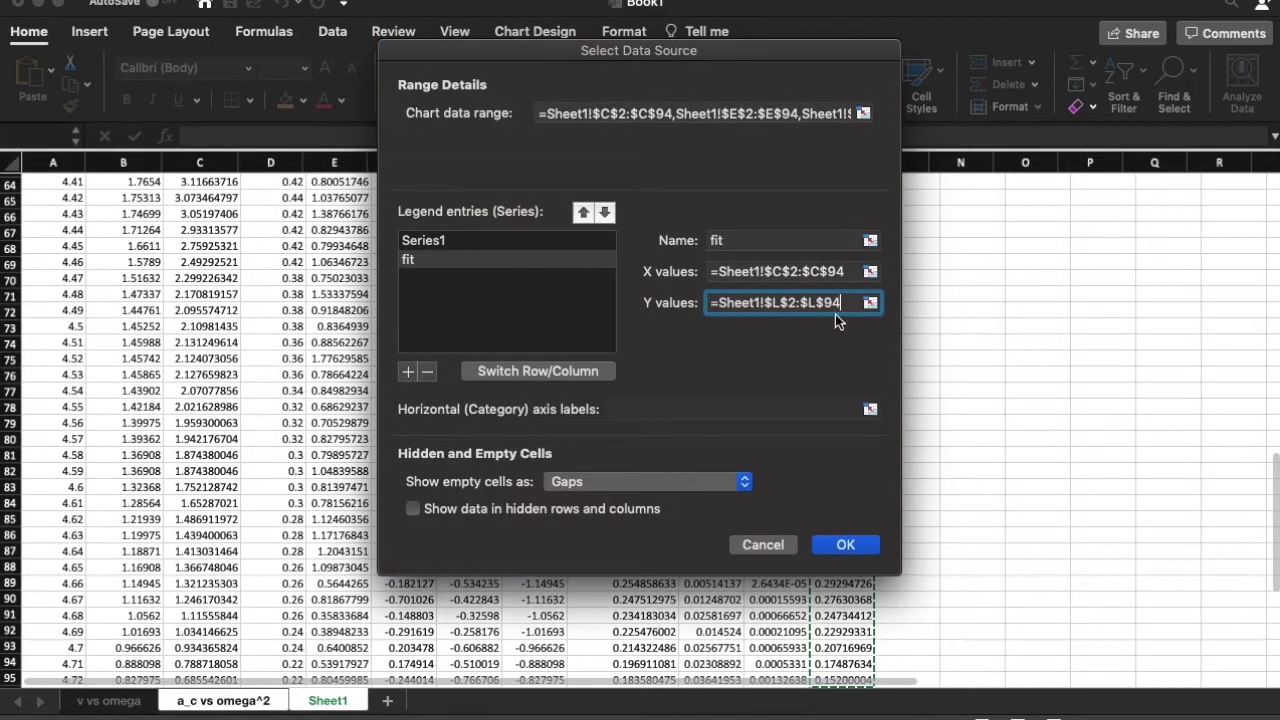
left_click(845, 544)
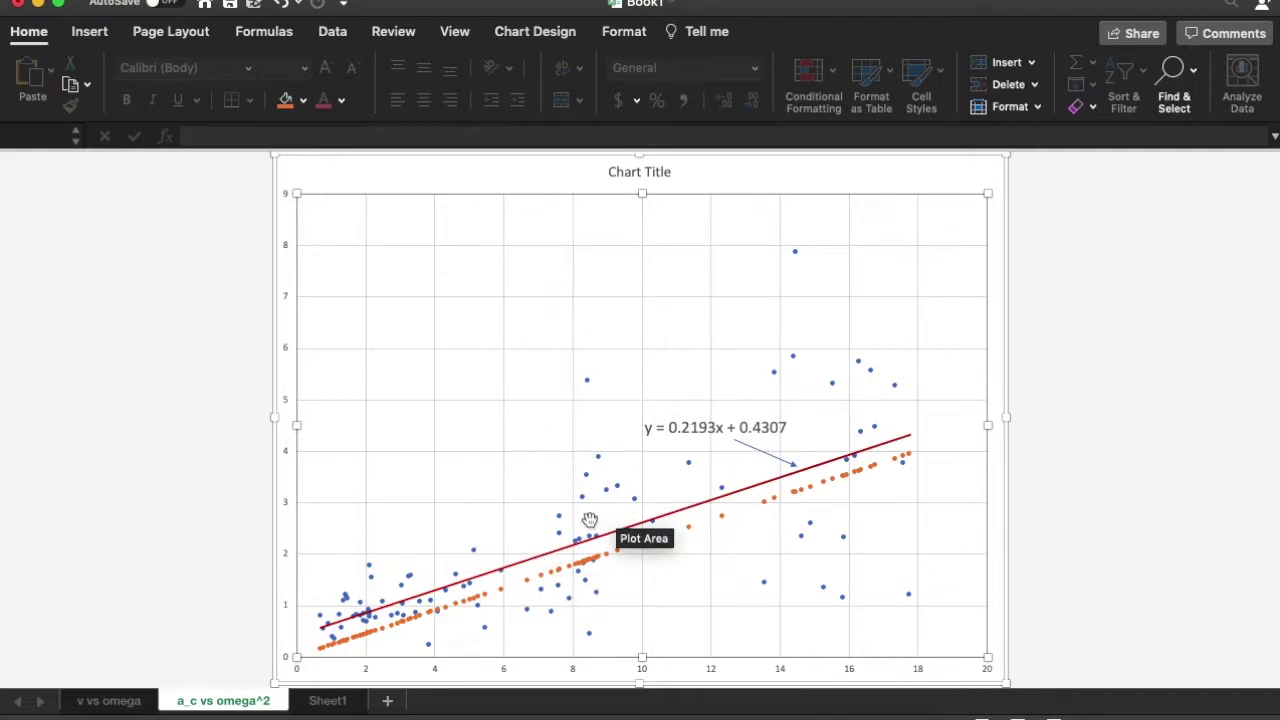
Format the orange fit series as a solid line without markers.
left_click(775, 501)
right_click(777, 501)
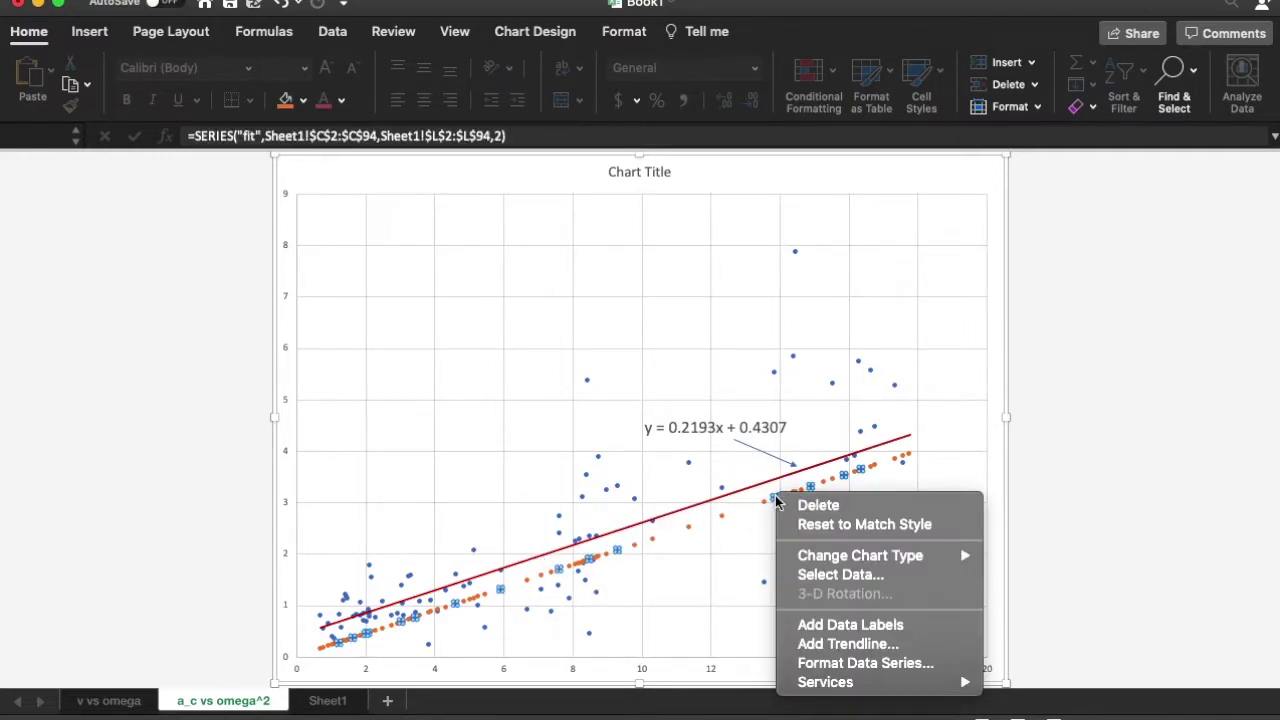
left_click(825, 663)
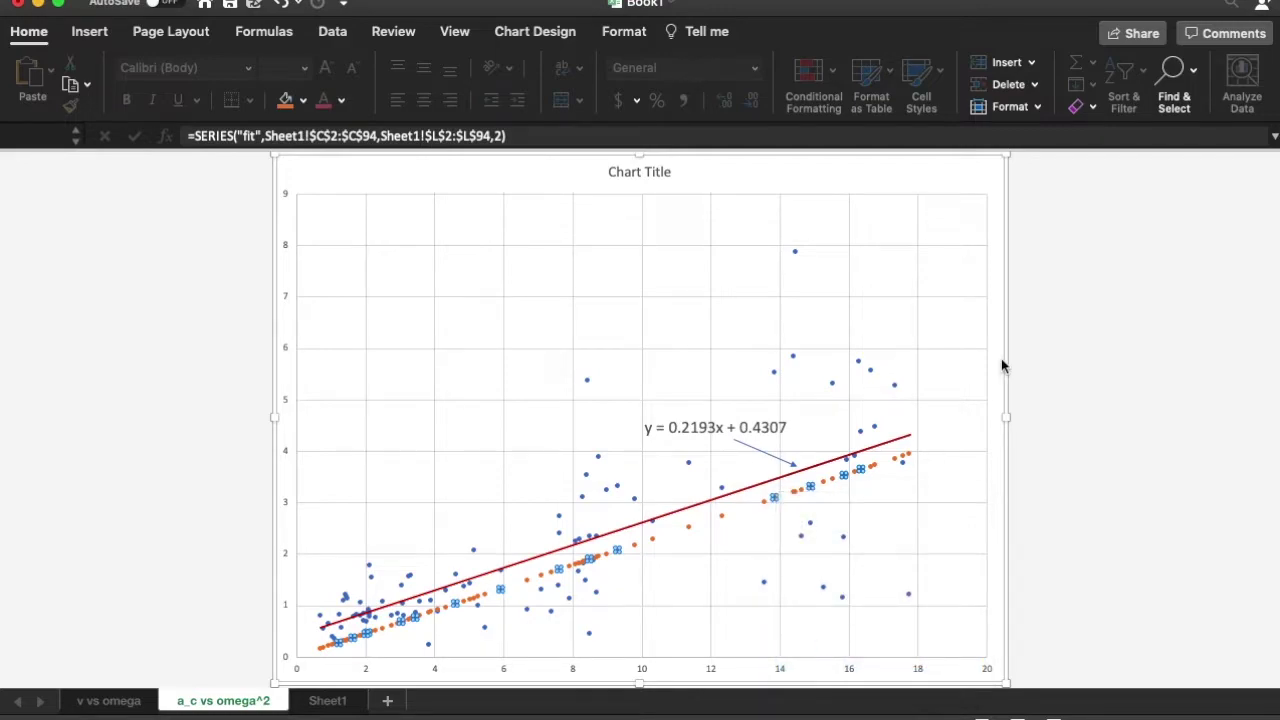
left_click(1014, 214)
left_click(1038, 342)
left_click(1068, 266)
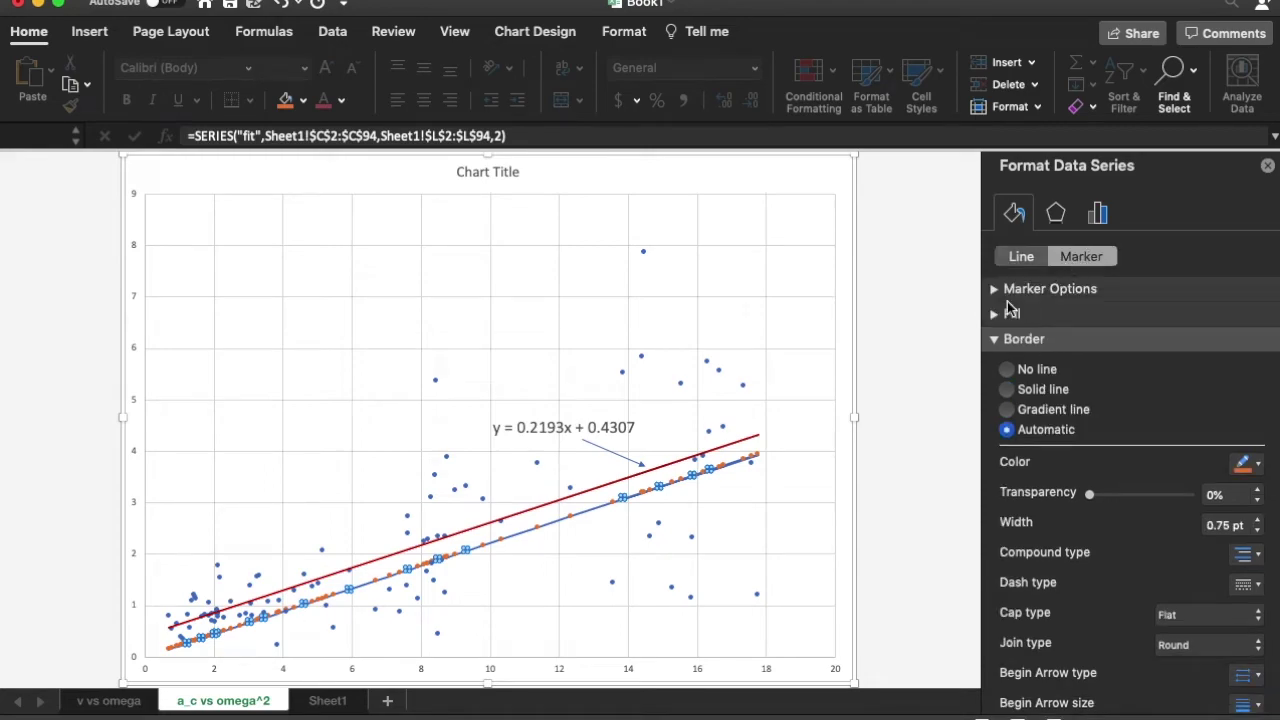
left_click(1003, 291)
left_click(1007, 339)
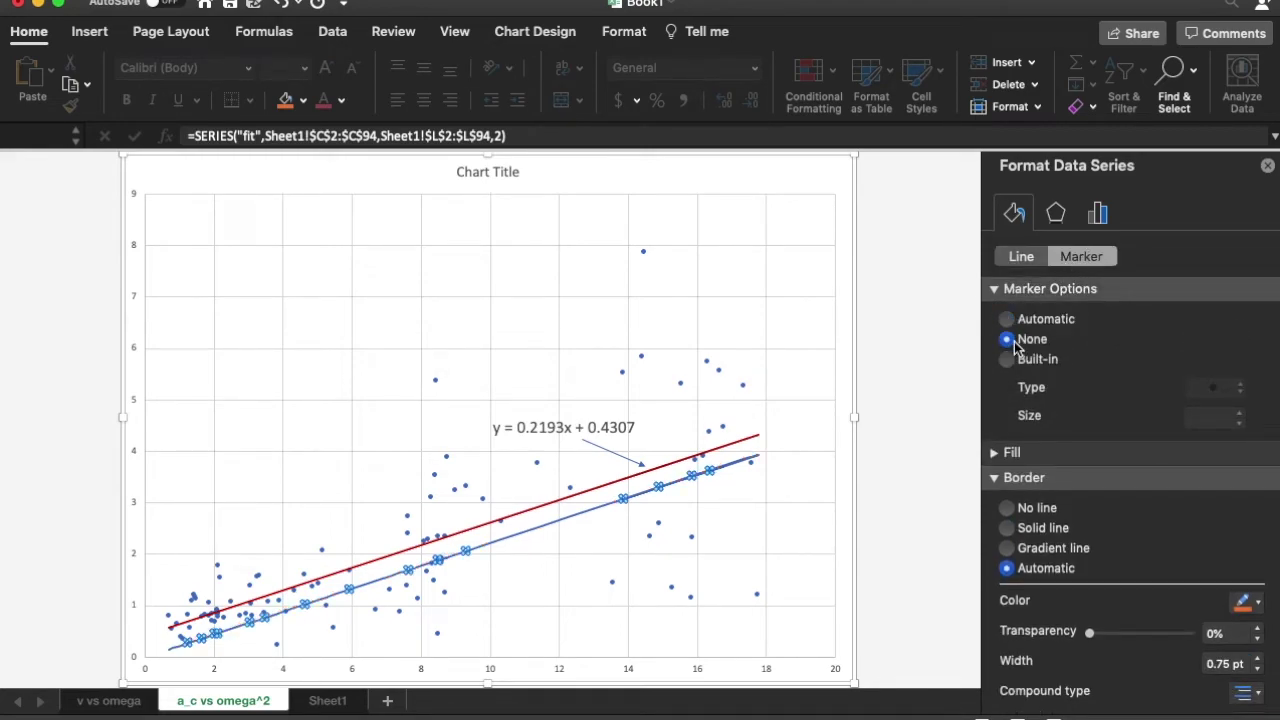
Set the marker border color of the fit series to black.
left_click(1244, 601)
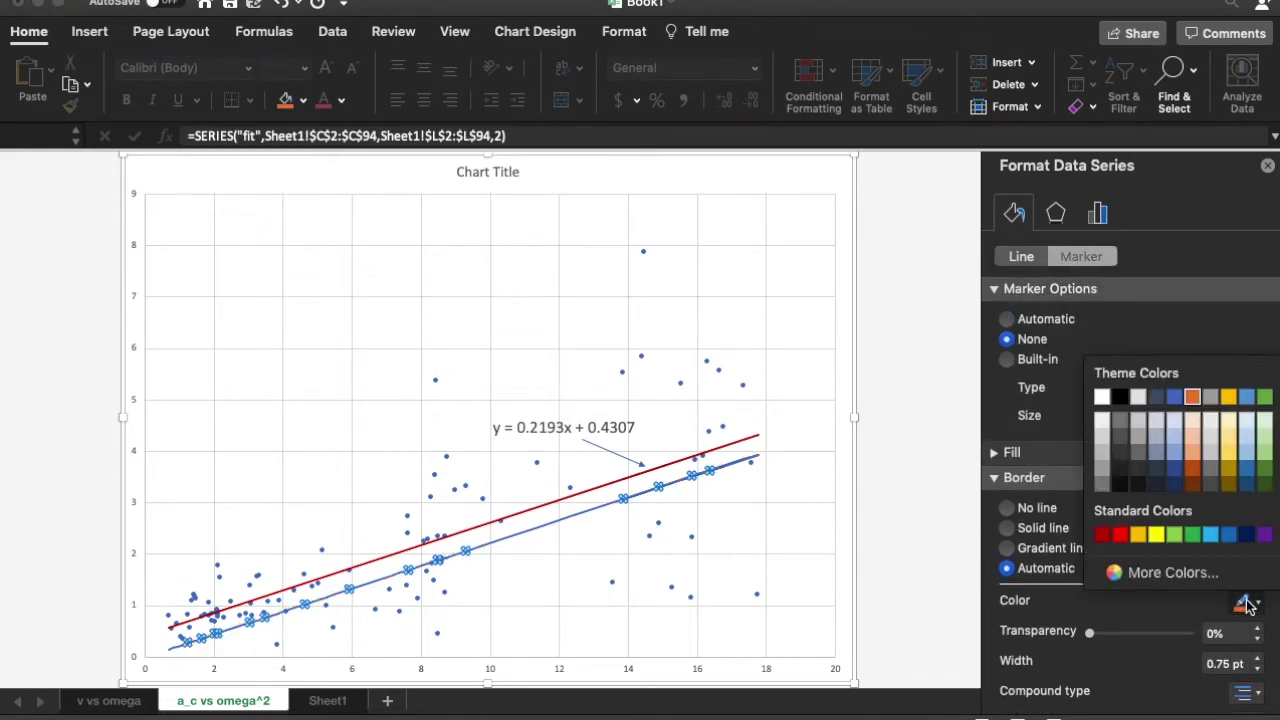
left_click(1118, 409)
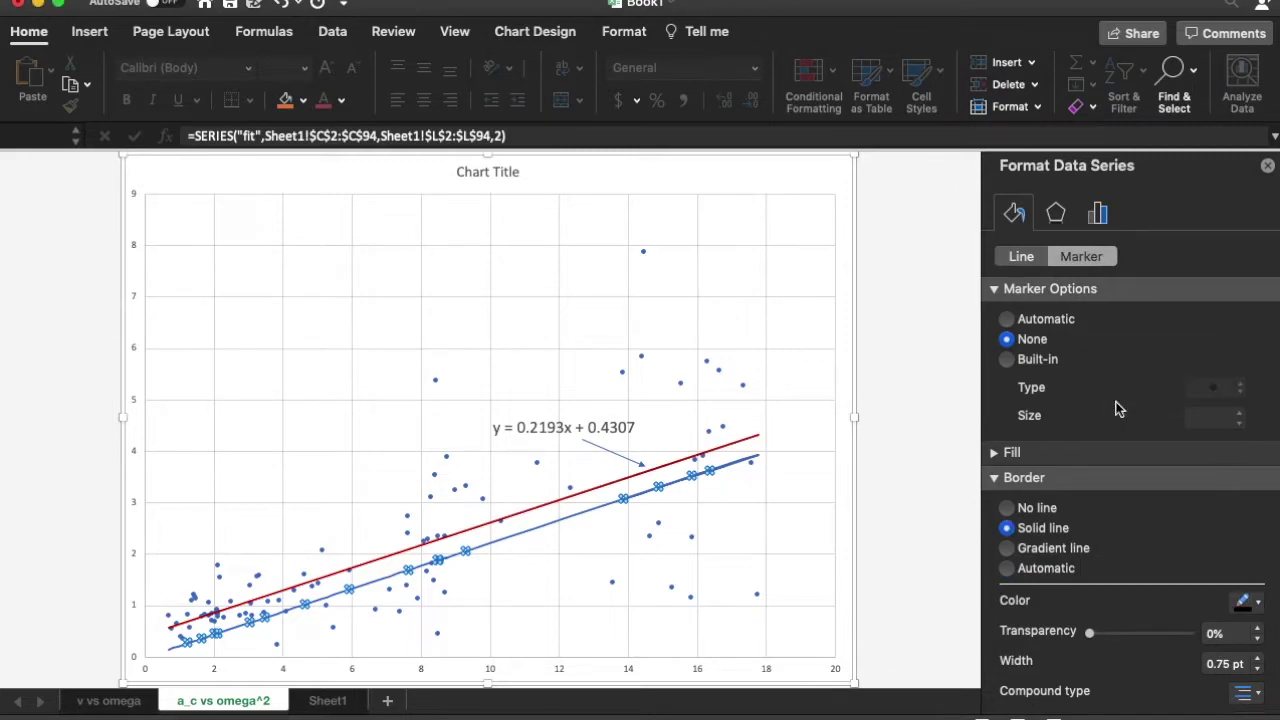
left_click(1242, 602)
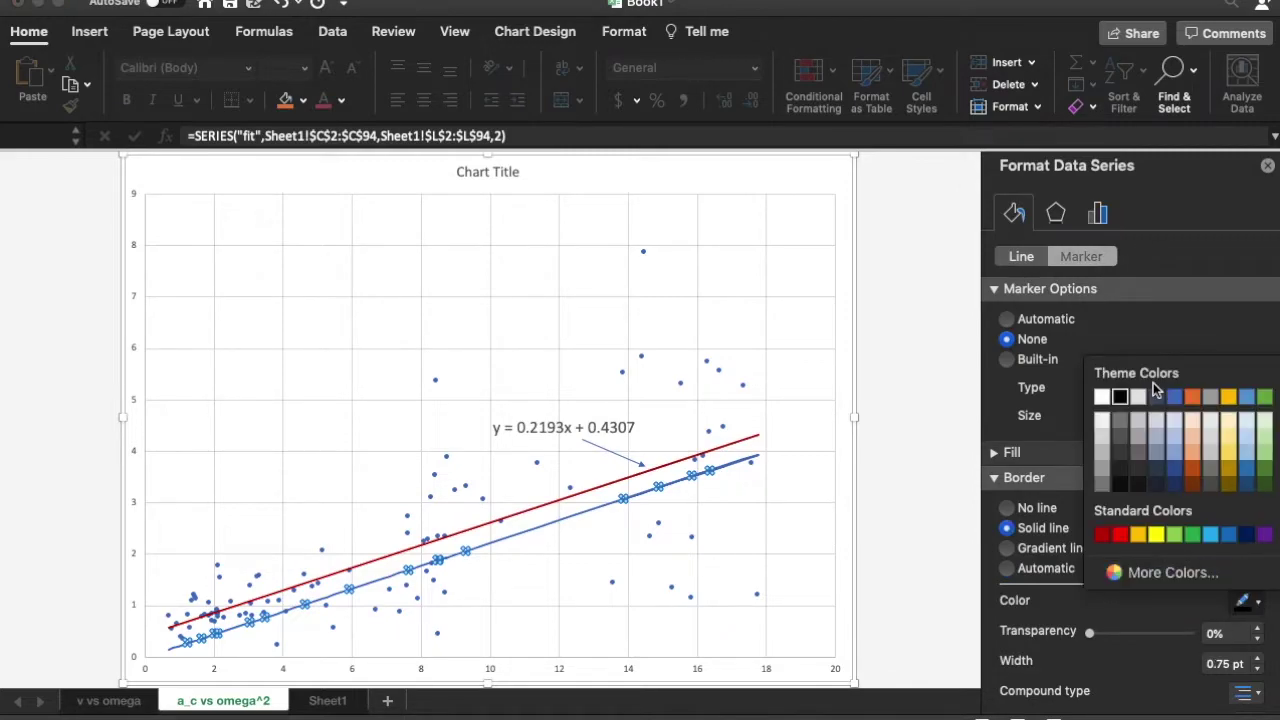
left_click(1108, 427)
Color the fit series' connecting line black.
scroll(1055, 540, "down", 5)
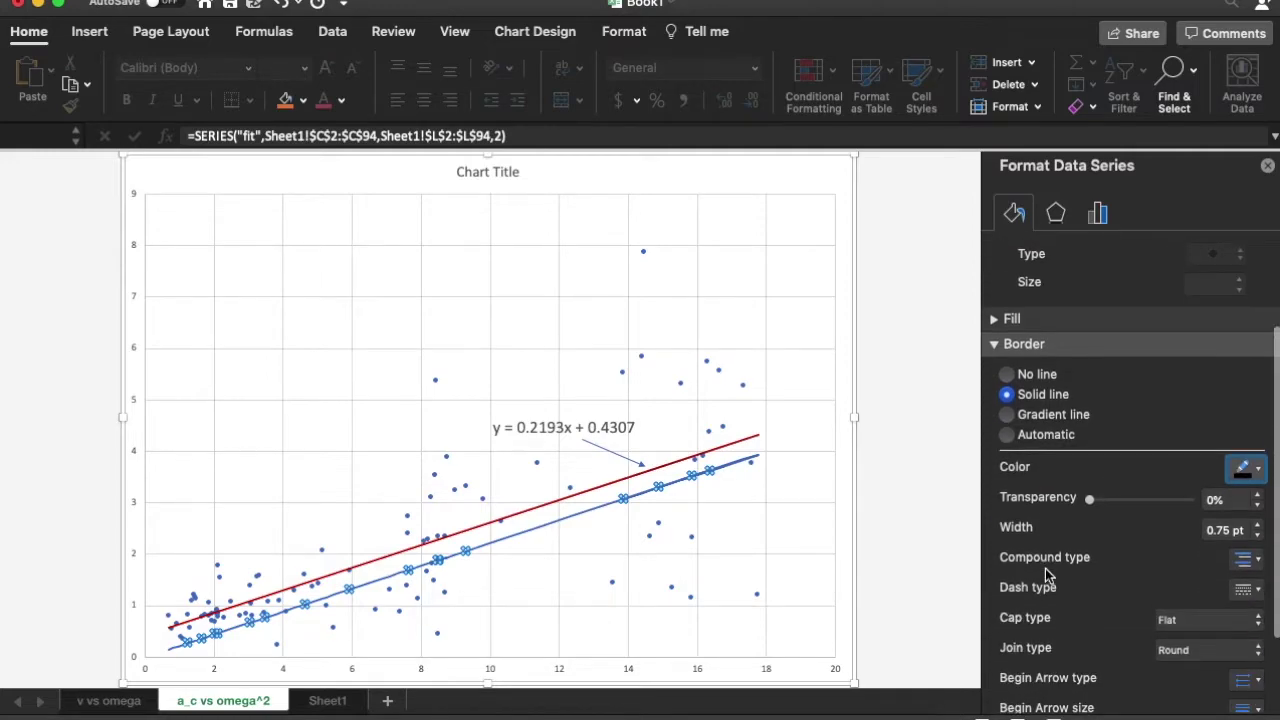
left_click(995, 302)
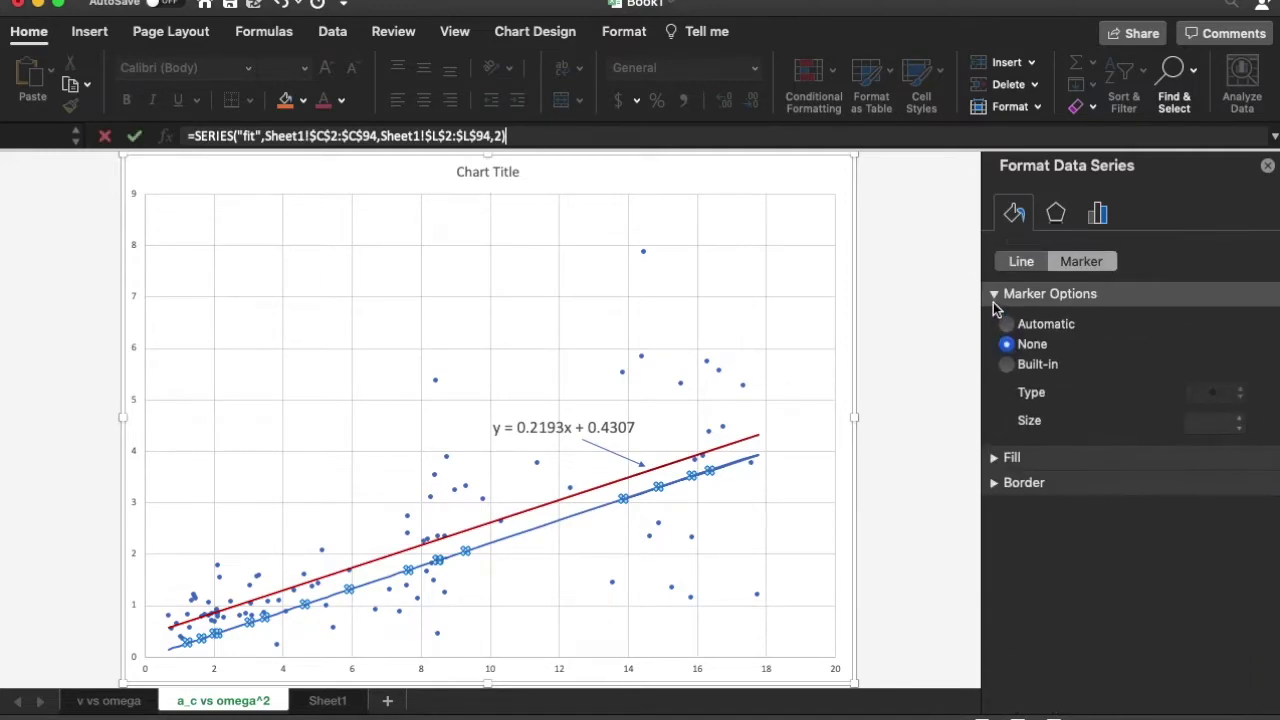
left_click(1018, 258)
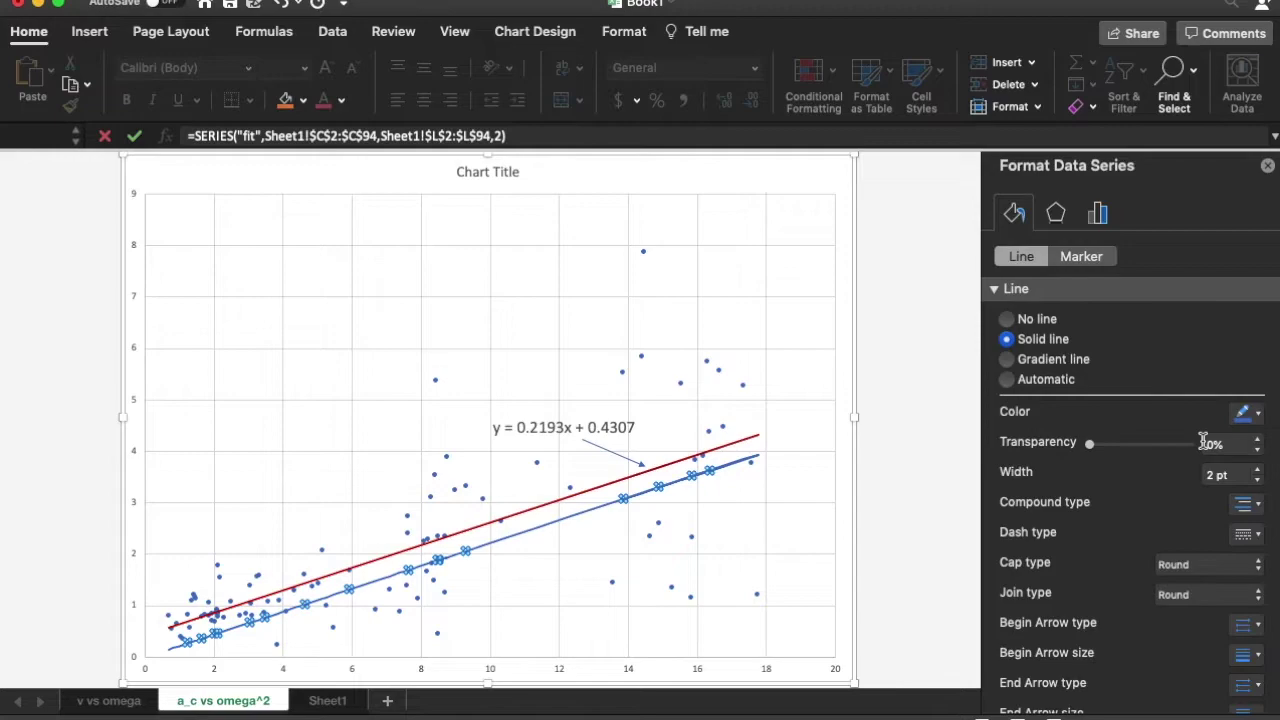
left_click(1258, 418)
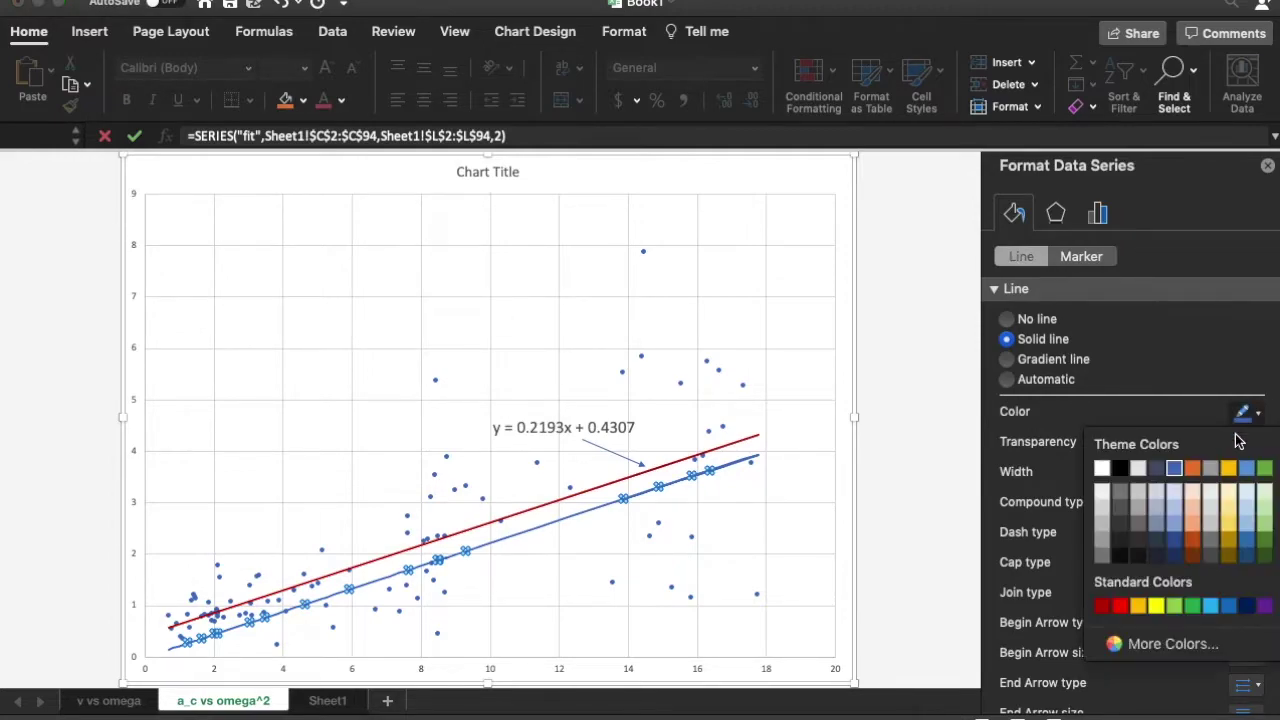
left_click(1121, 469)
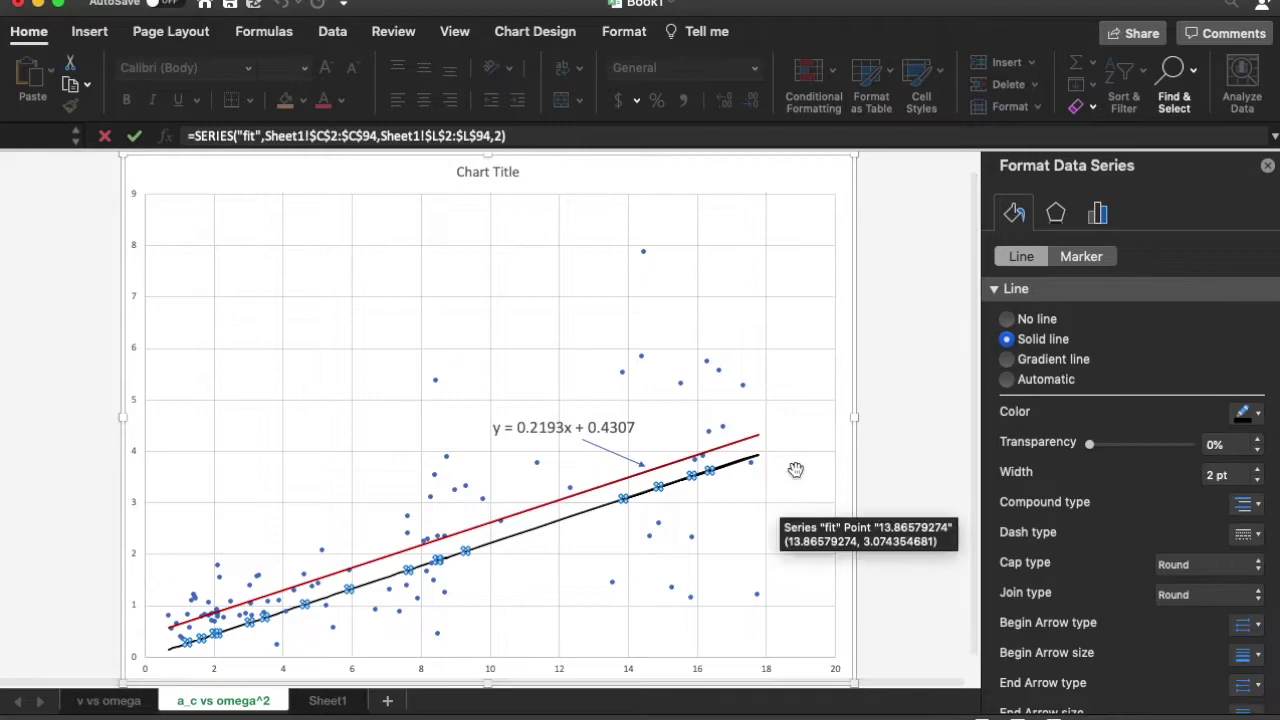
Remove the border line from the fit series' markers and close the series formatting options.
left_click(1085, 262)
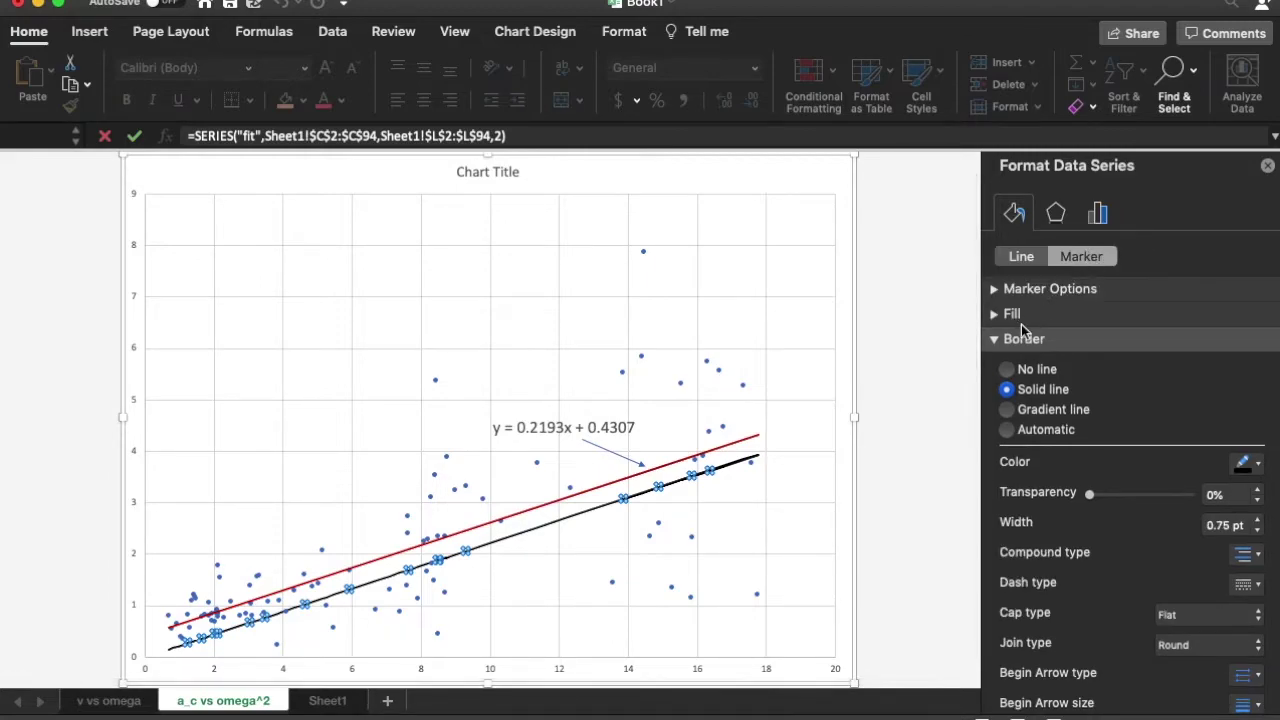
left_click(993, 290)
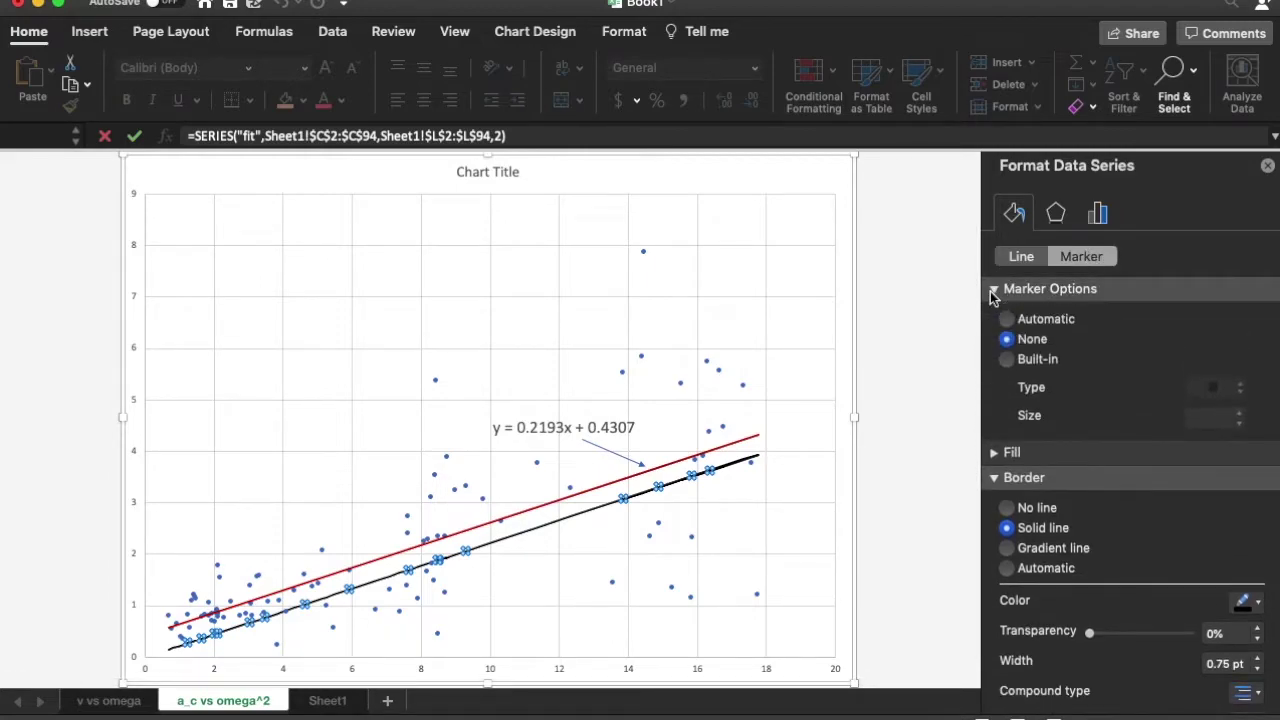
left_click(1008, 509)
left_click(1268, 166)
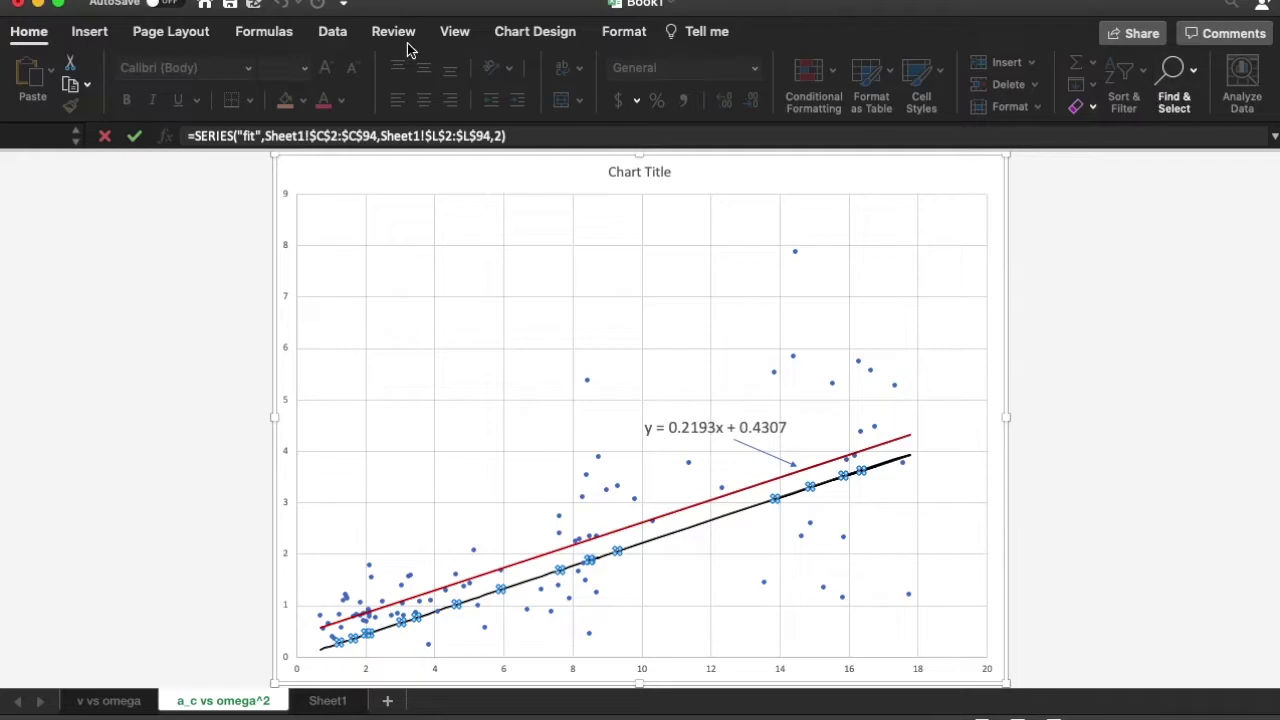
left_click(89, 31)
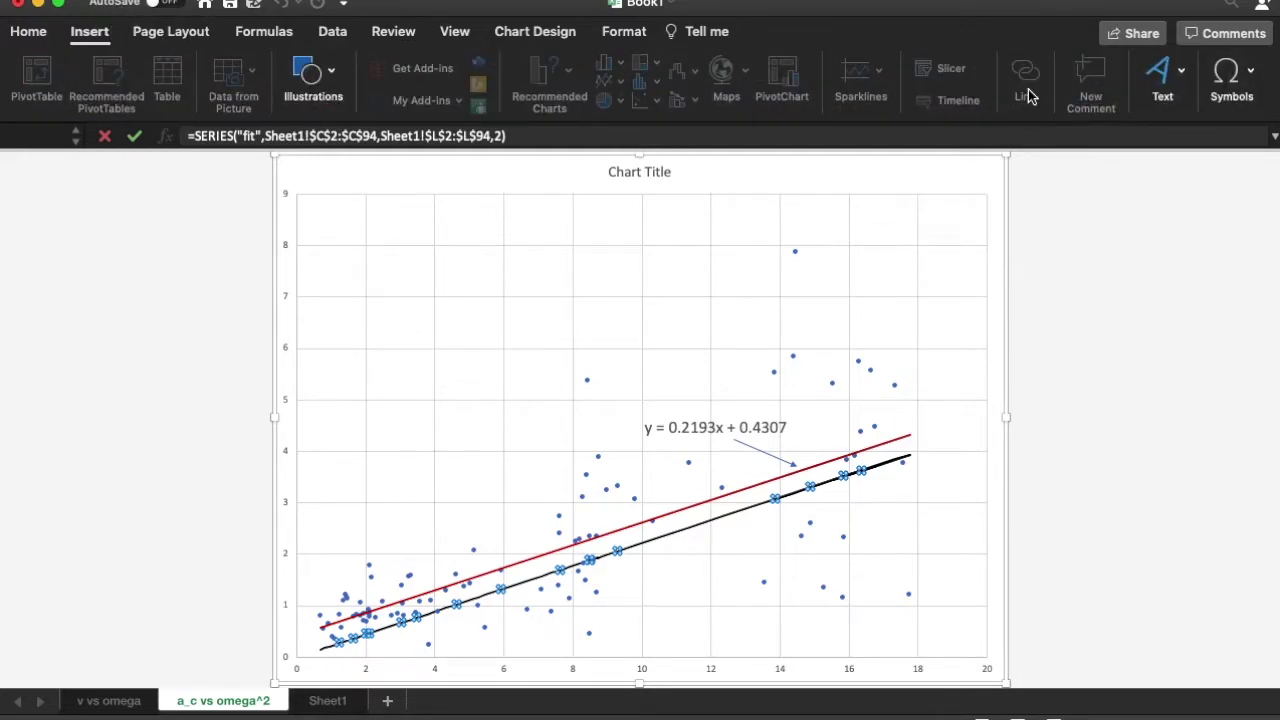
left_click(1183, 70)
left_click(895, 305)
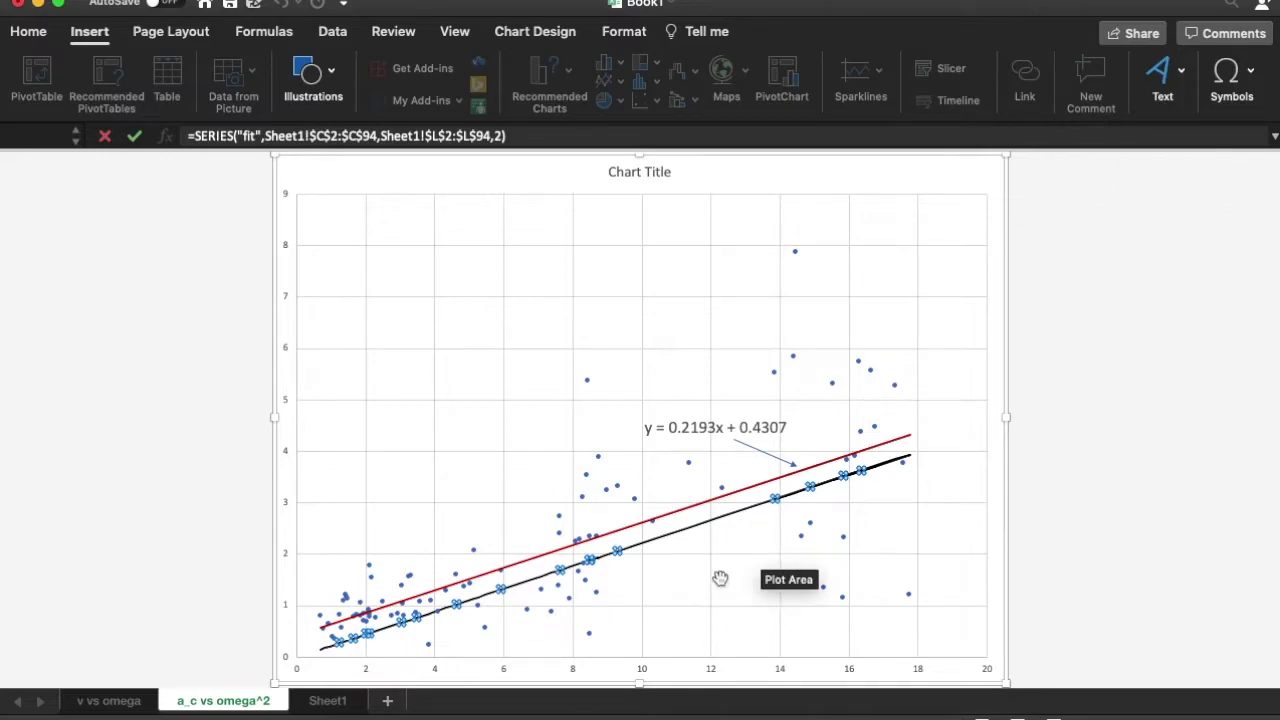
Examine the omega^2 r values in column L of Sheet1, and return to the a_c vs omega^2 chart.
left_click(322, 700)
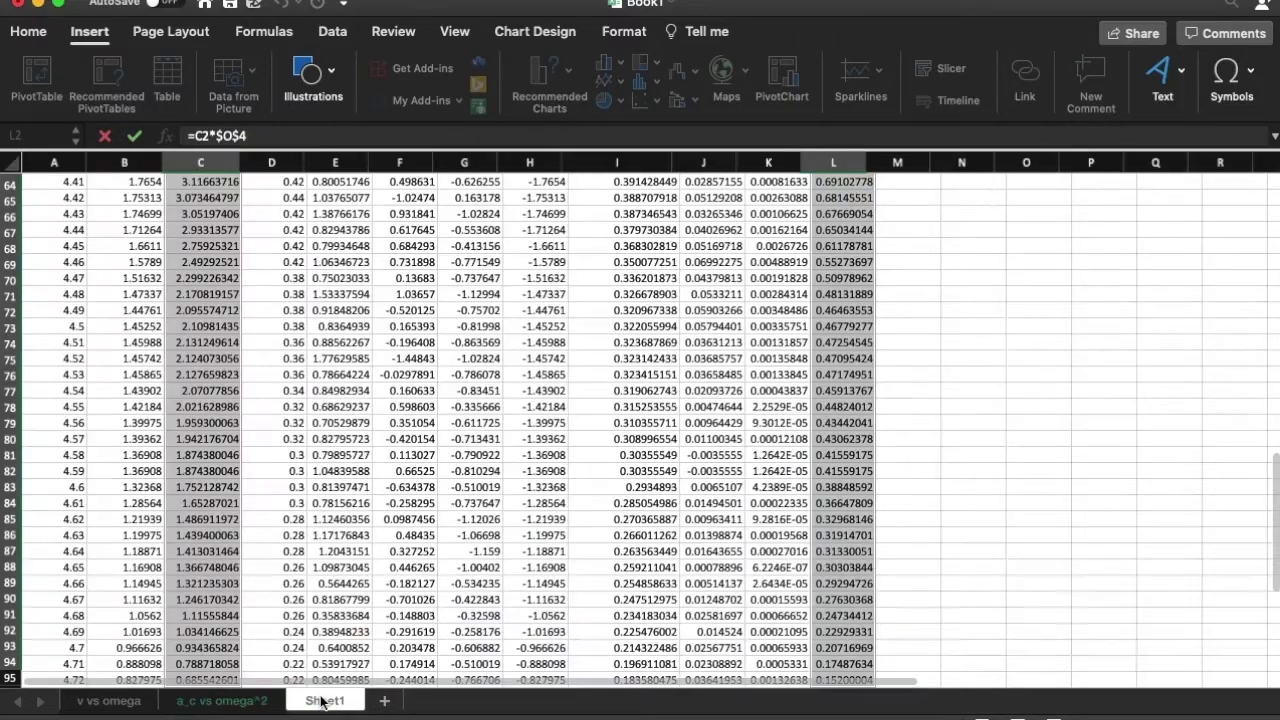
scroll(215, 298, "up", 15)
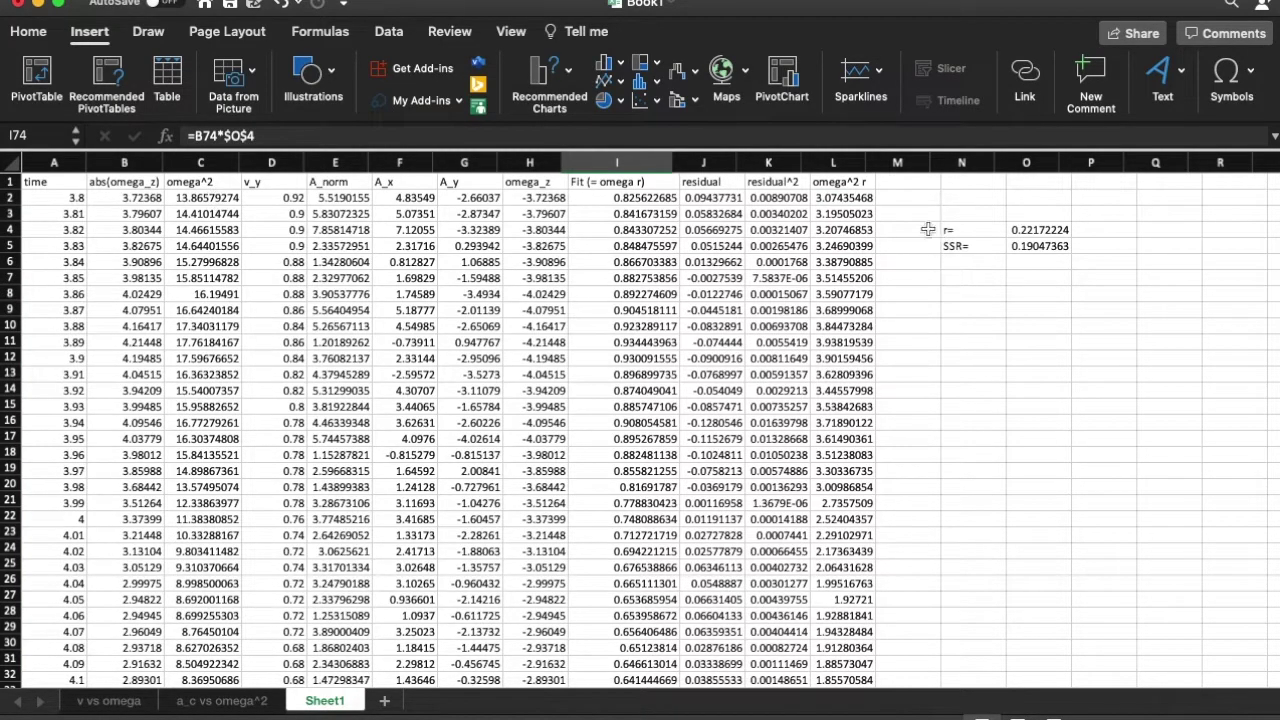
left_click_drag(859, 198, 859, 294)
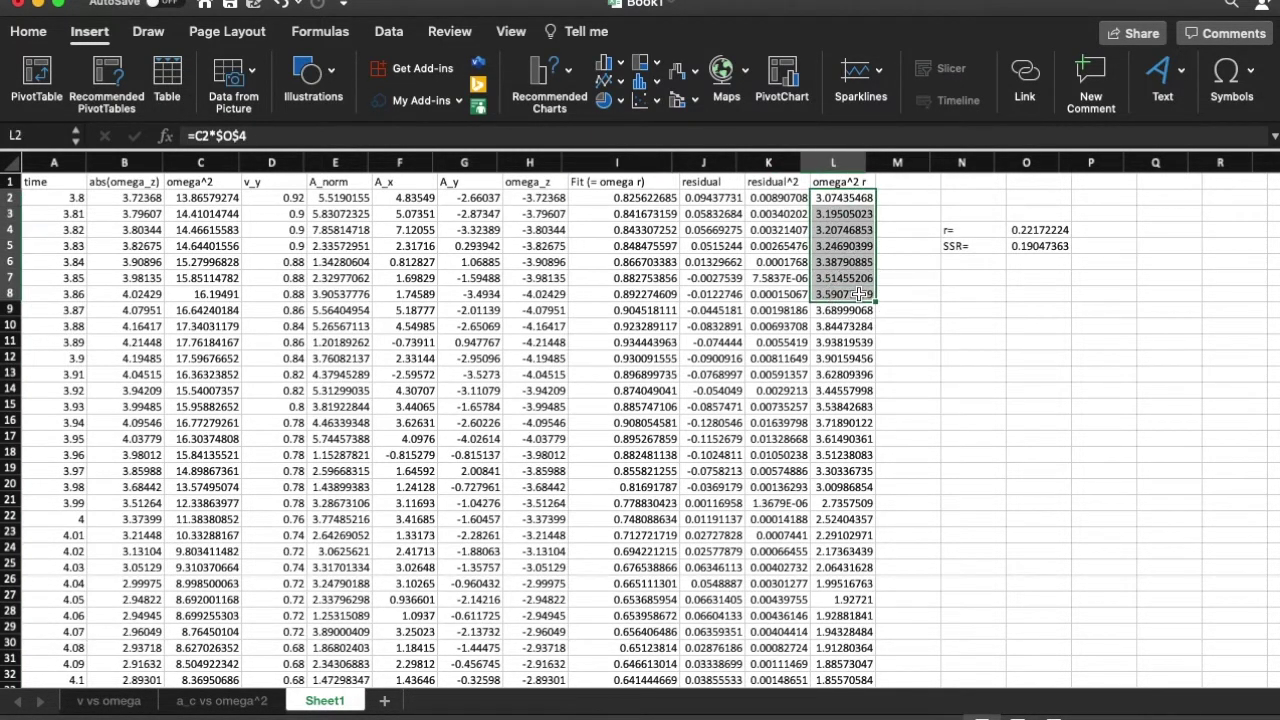
left_click(859, 294)
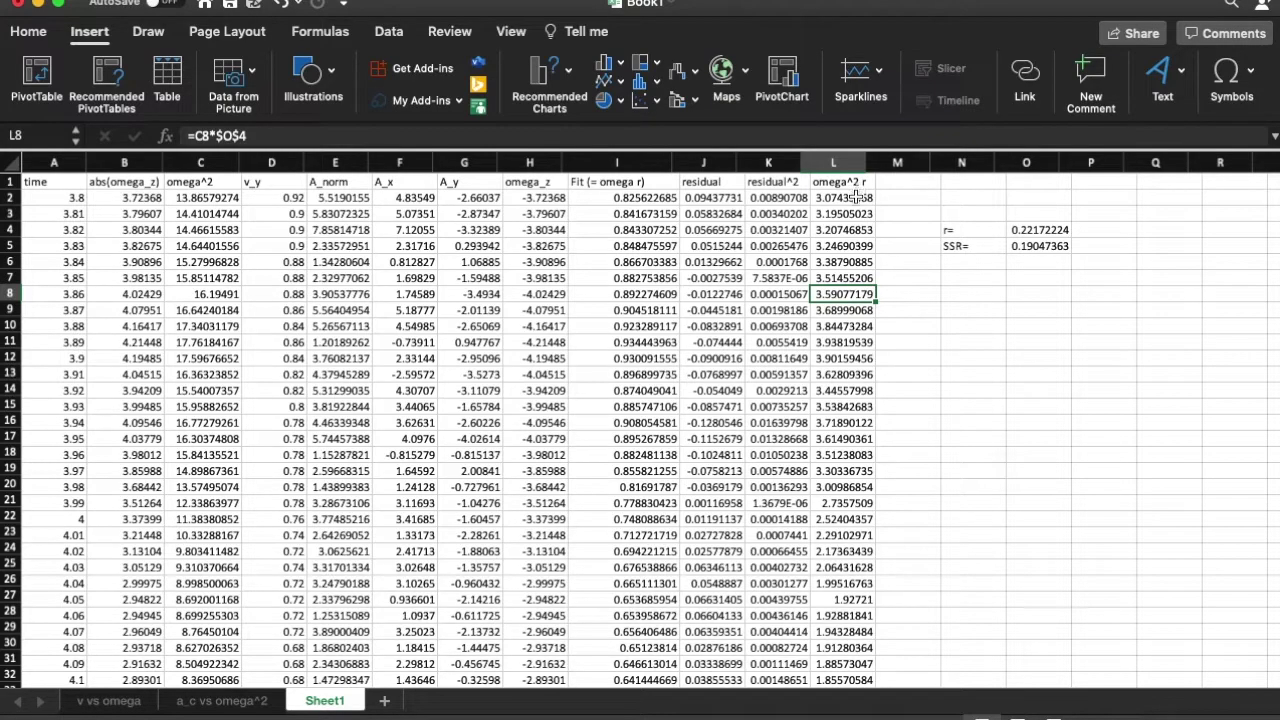
left_click_drag(857, 198, 857, 328)
left_click(857, 328)
left_click_drag(838, 200, 846, 308)
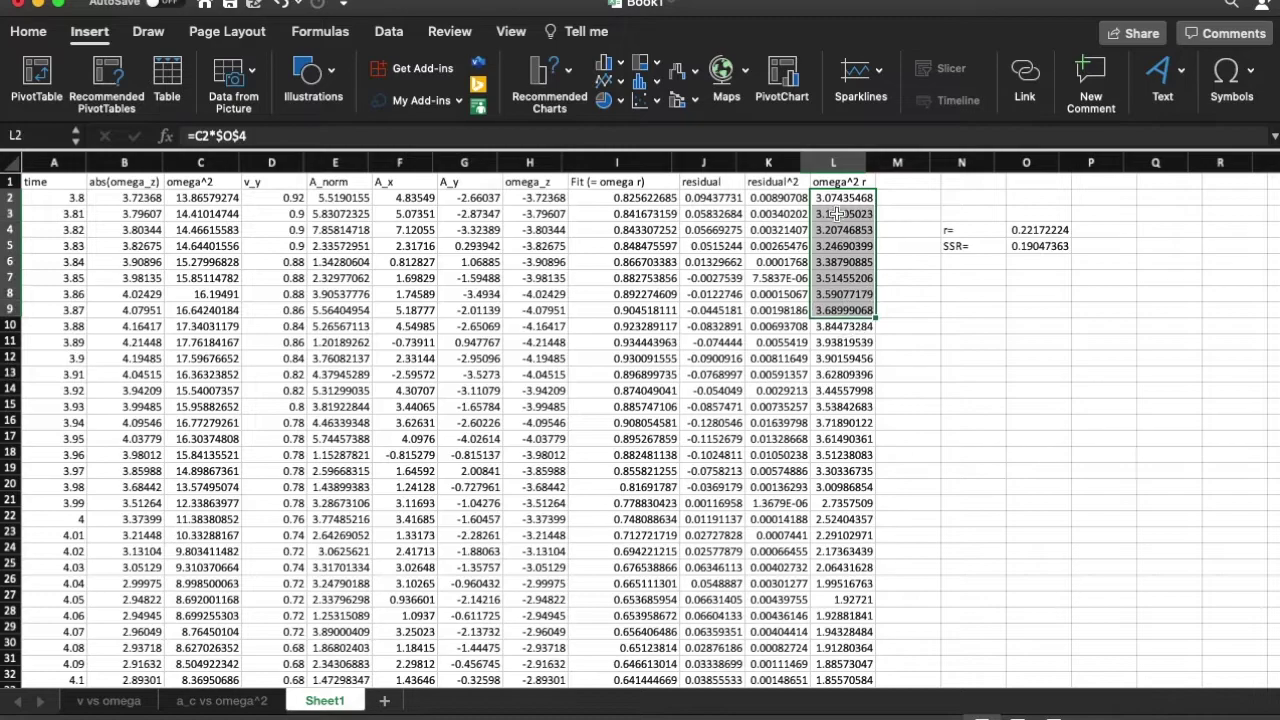
left_click(225, 701)
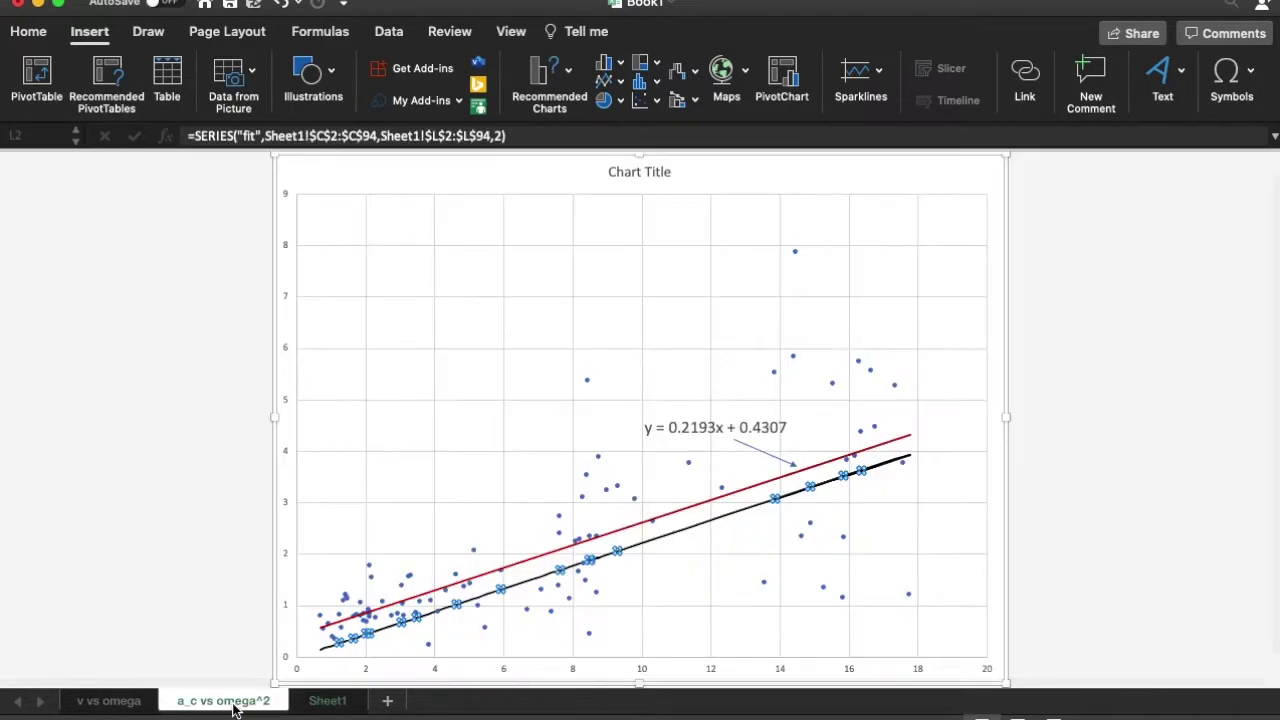
Add a text box reading "a_c =omega^2 r" in the plot area below the upper end of the black fit line.
left_click(773, 518)
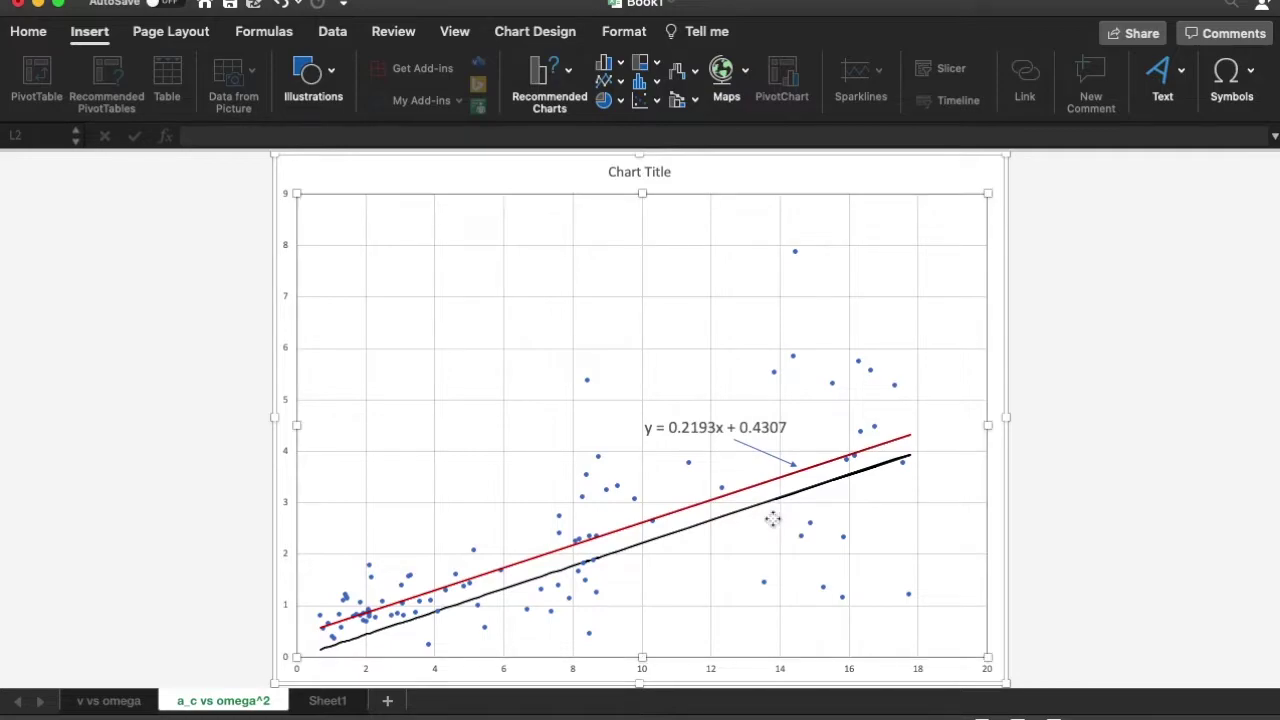
left_click(1160, 78)
left_click(1090, 140)
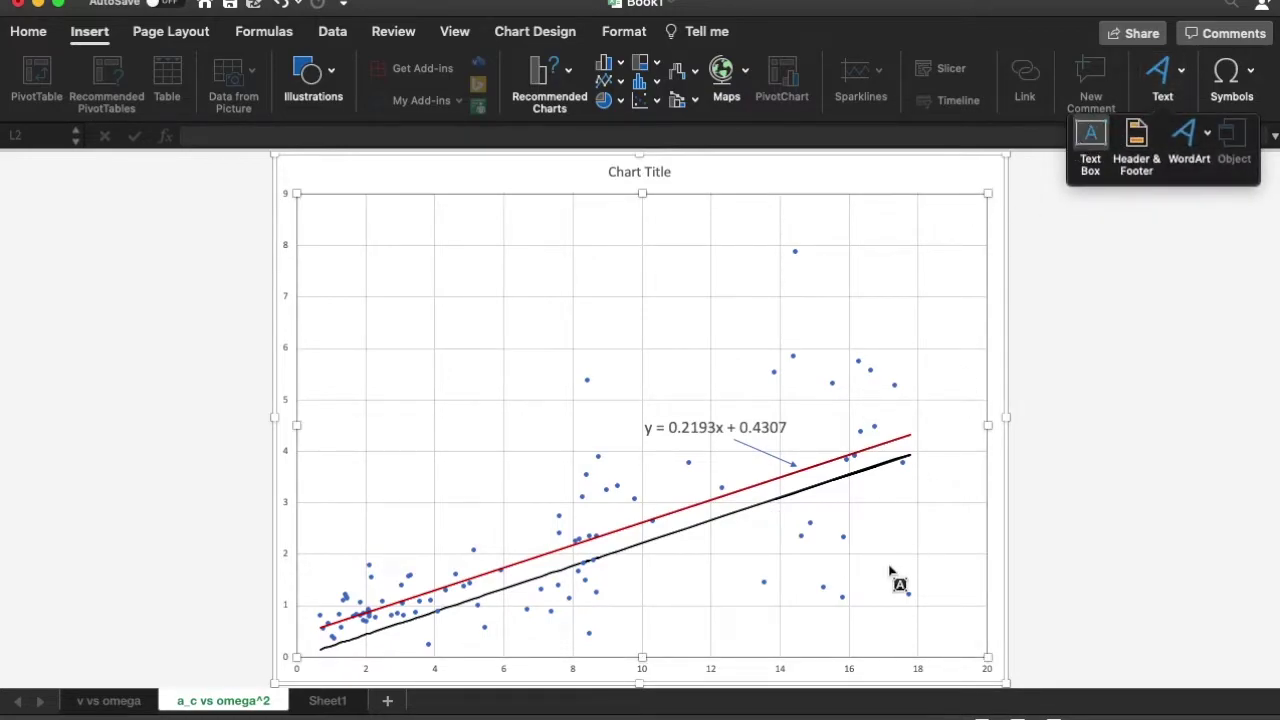
left_click_drag(862, 508, 968, 566)
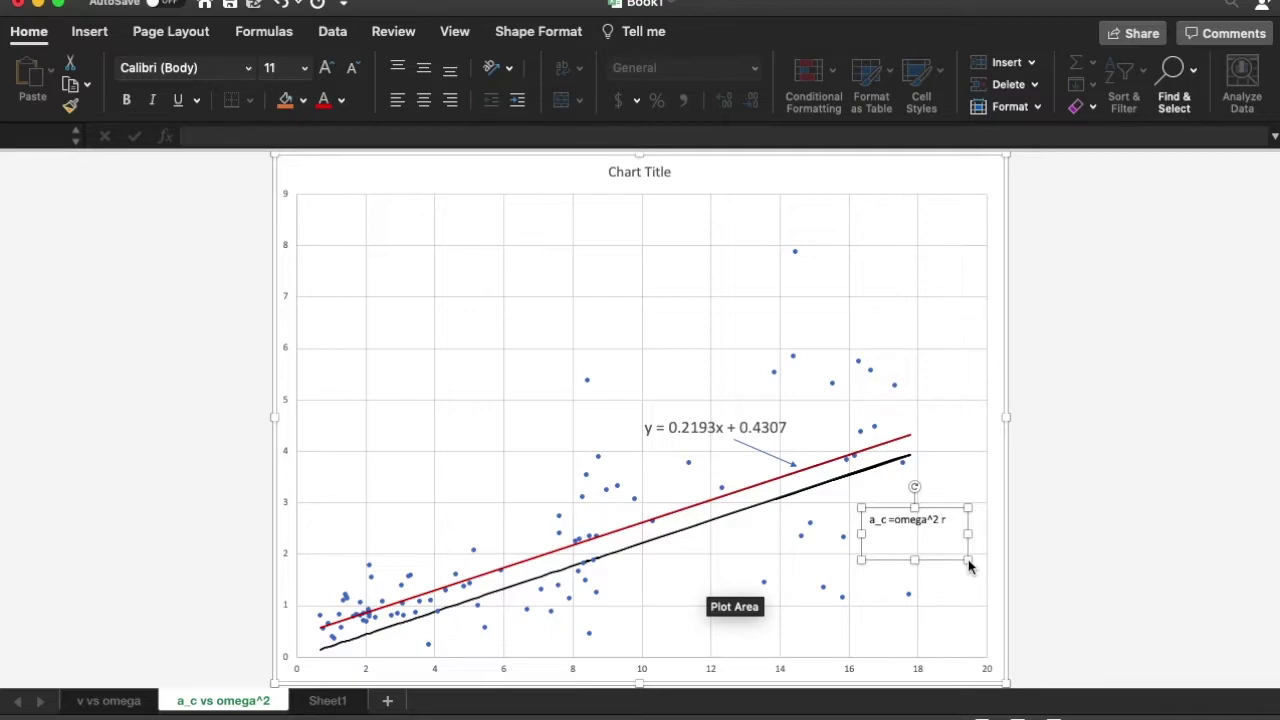
Set the "a_c =omega^2 r" label's font size to 16 and widen its text box to fit the text on one line.
left_click_drag(869, 517, 909, 521)
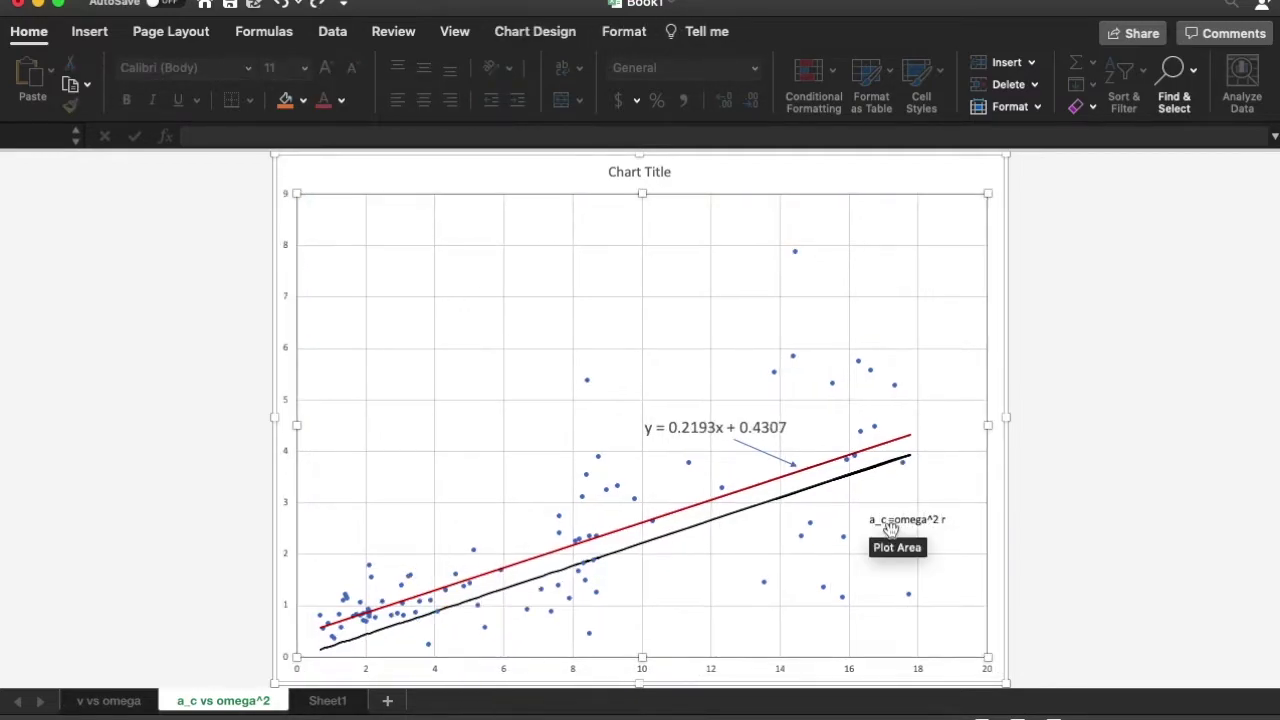
left_click(880, 518)
key("super+a")
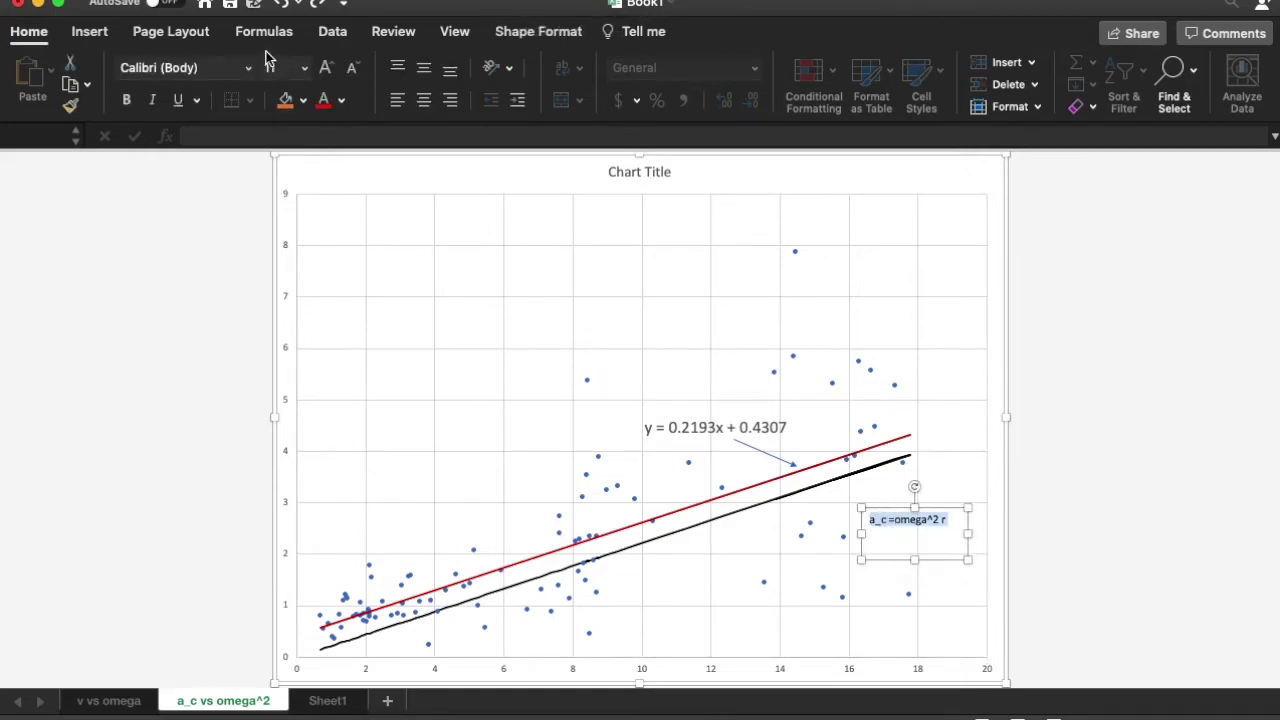
left_click(272, 66)
type("16")
key("Return")
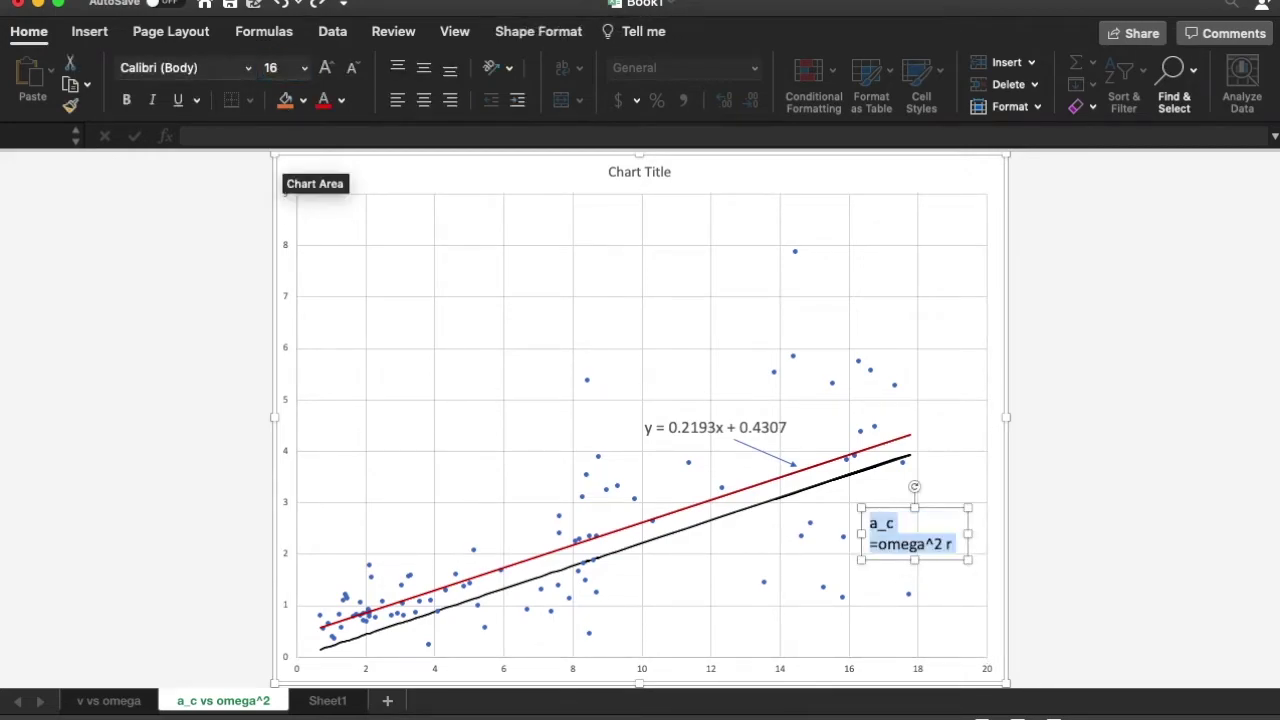
left_click_drag(968, 560, 1001, 547)
left_click(966, 429)
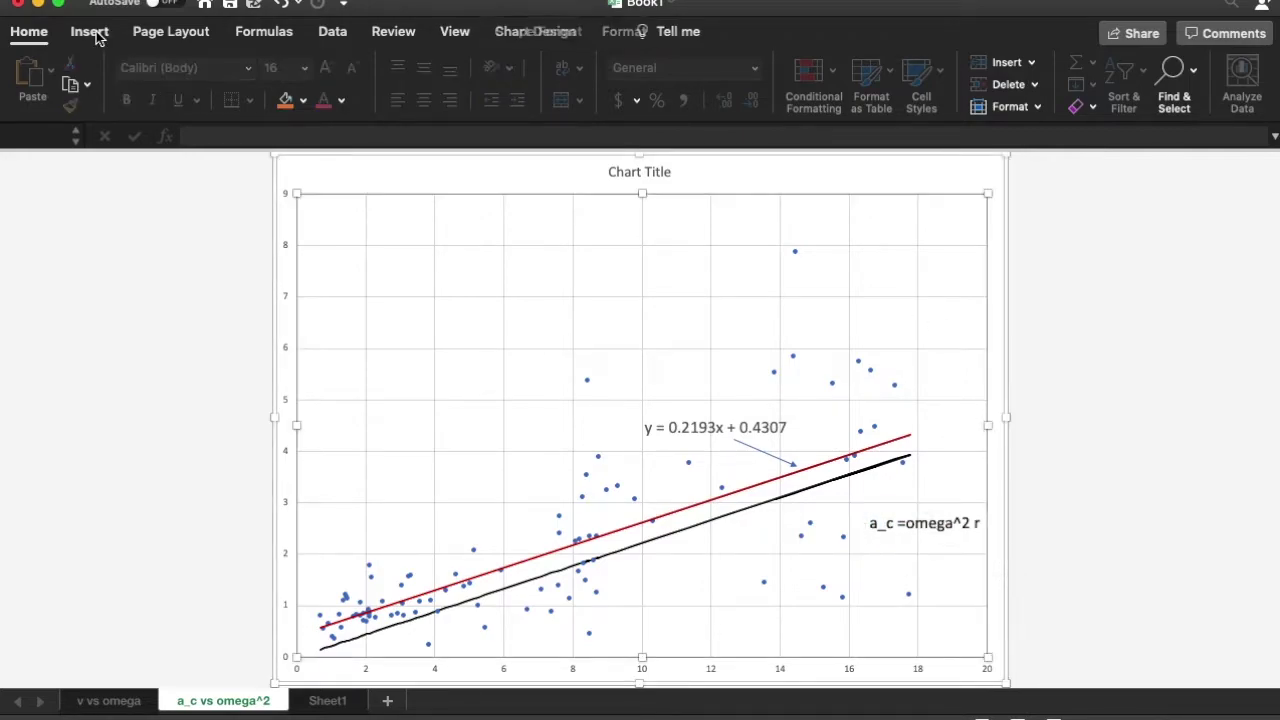
Draw an arrow about 0.85" wide and 0.25" high from the "a_c =omega^2 r" label to the black fit line.
left_click(89, 31)
left_click(311, 80)
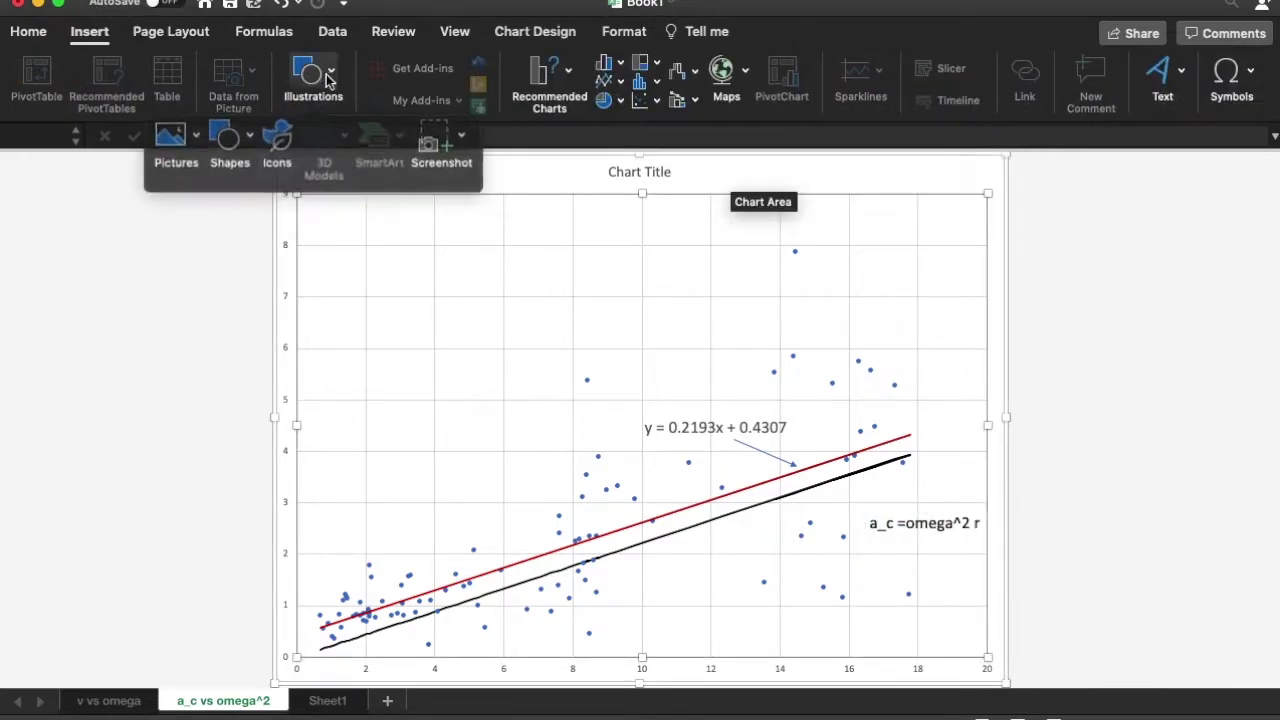
left_click(257, 140)
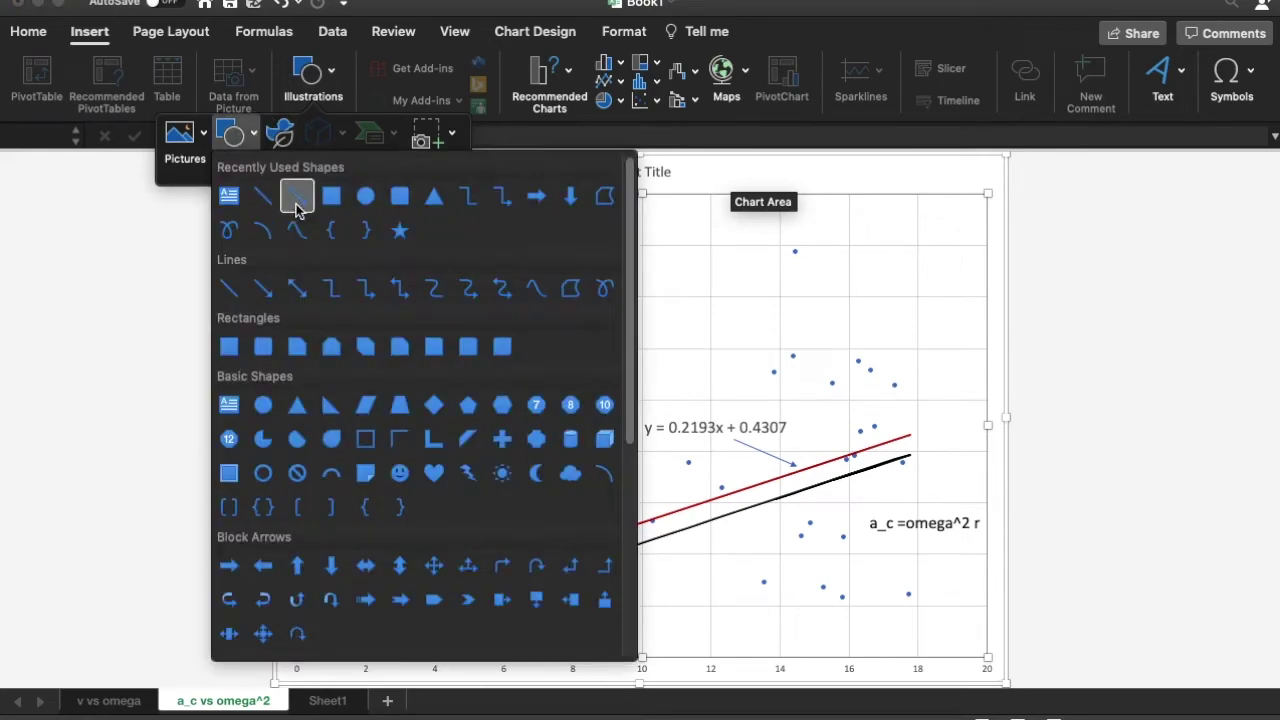
left_click(257, 197)
left_click_drag(896, 518, 828, 492)
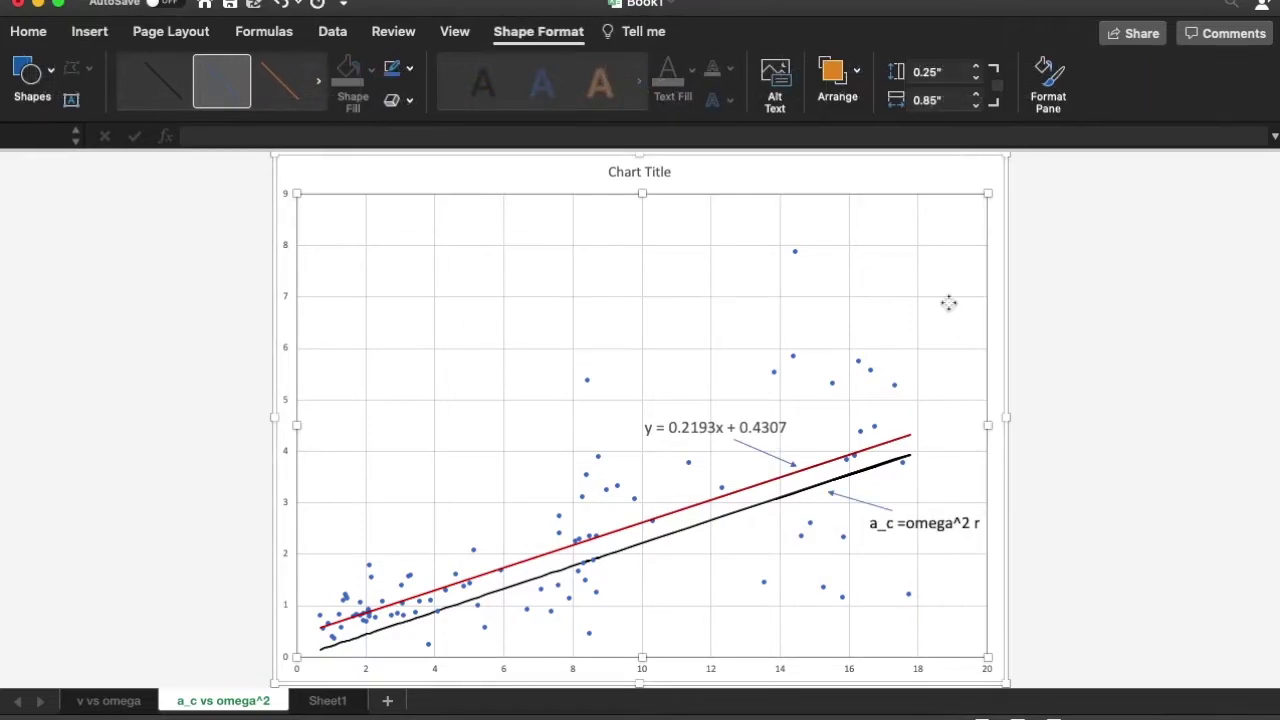
left_click(731, 571)
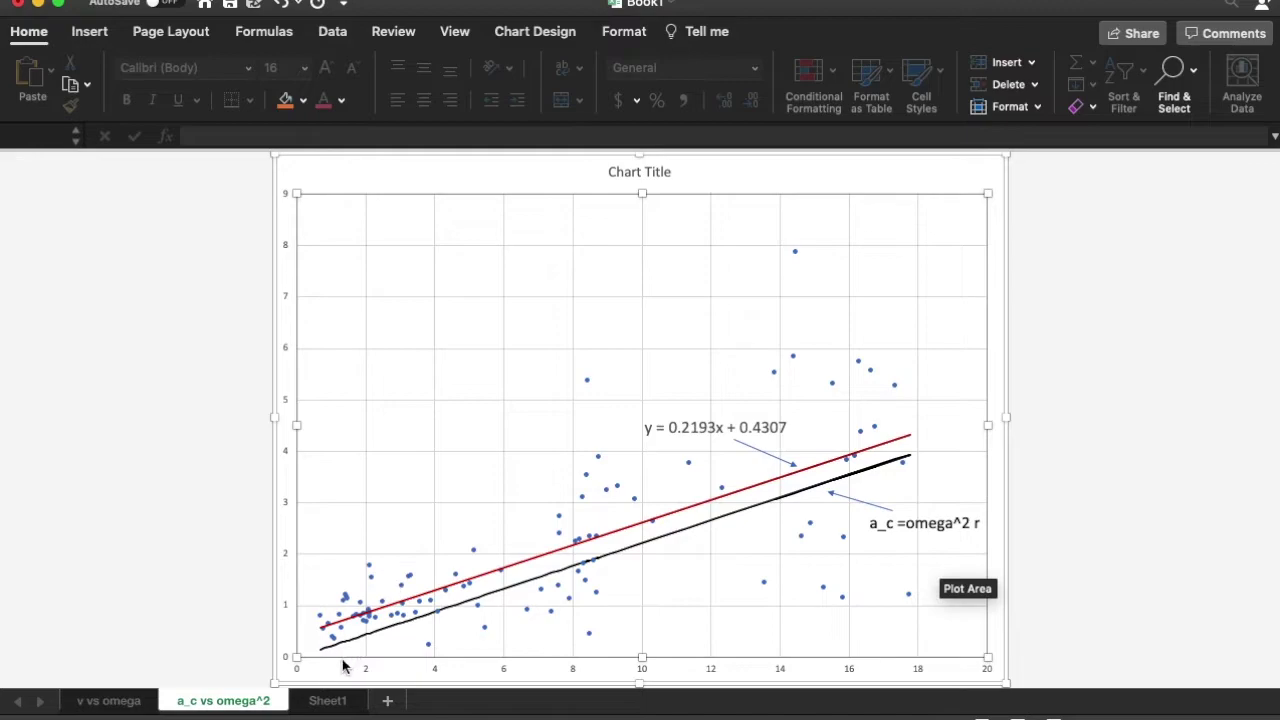
Check the value of r in cell O4 of Sheet1, and return to the a_c vs omega^2 chart.
left_click(327, 700)
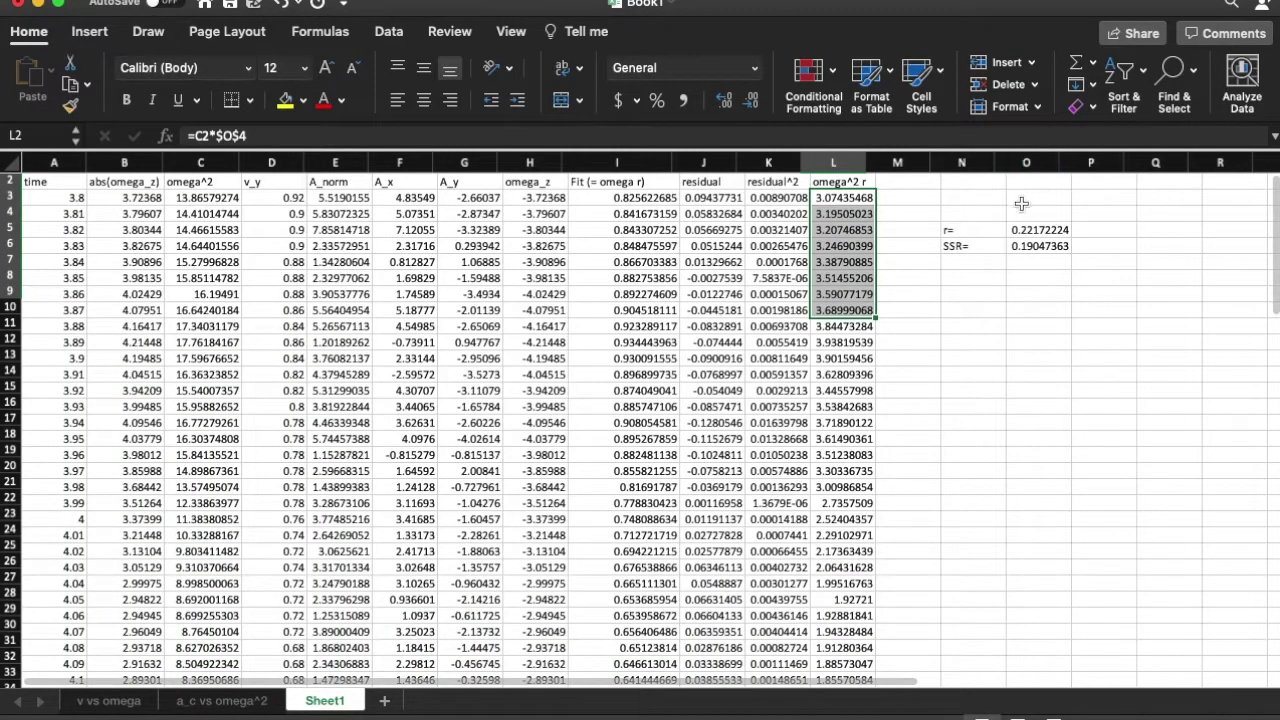
left_click(1042, 232)
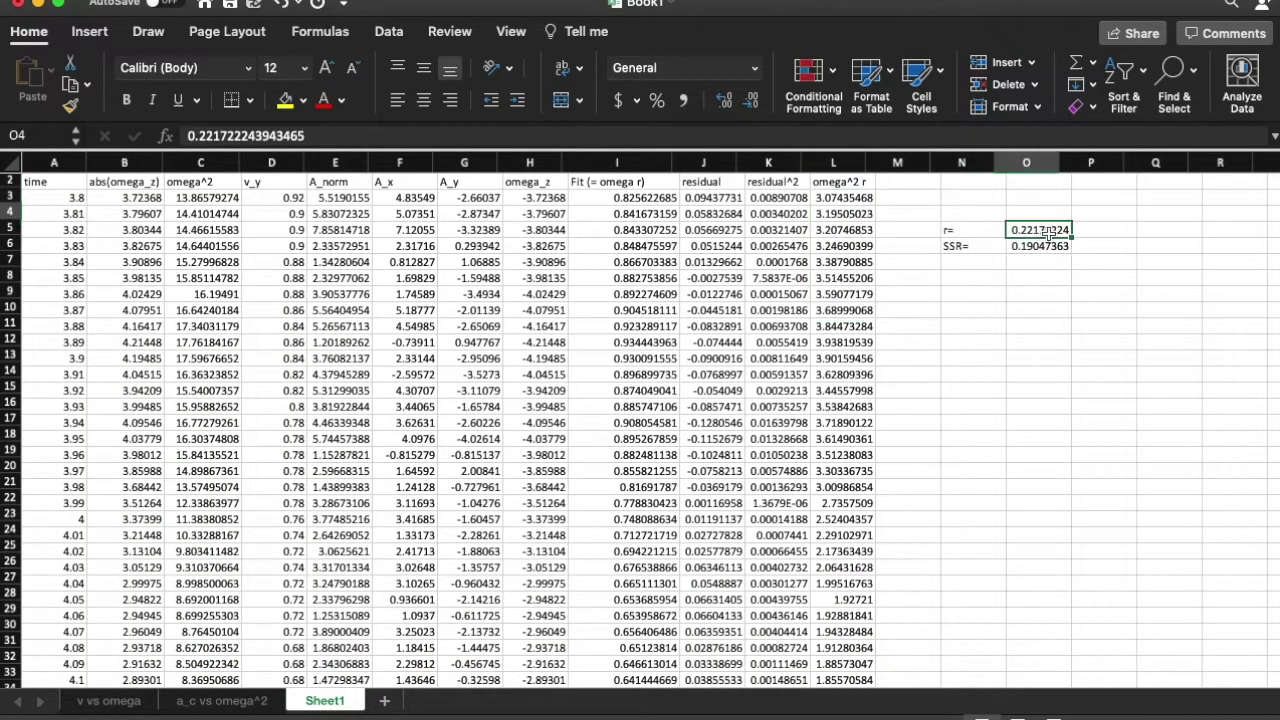
left_click(255, 700)
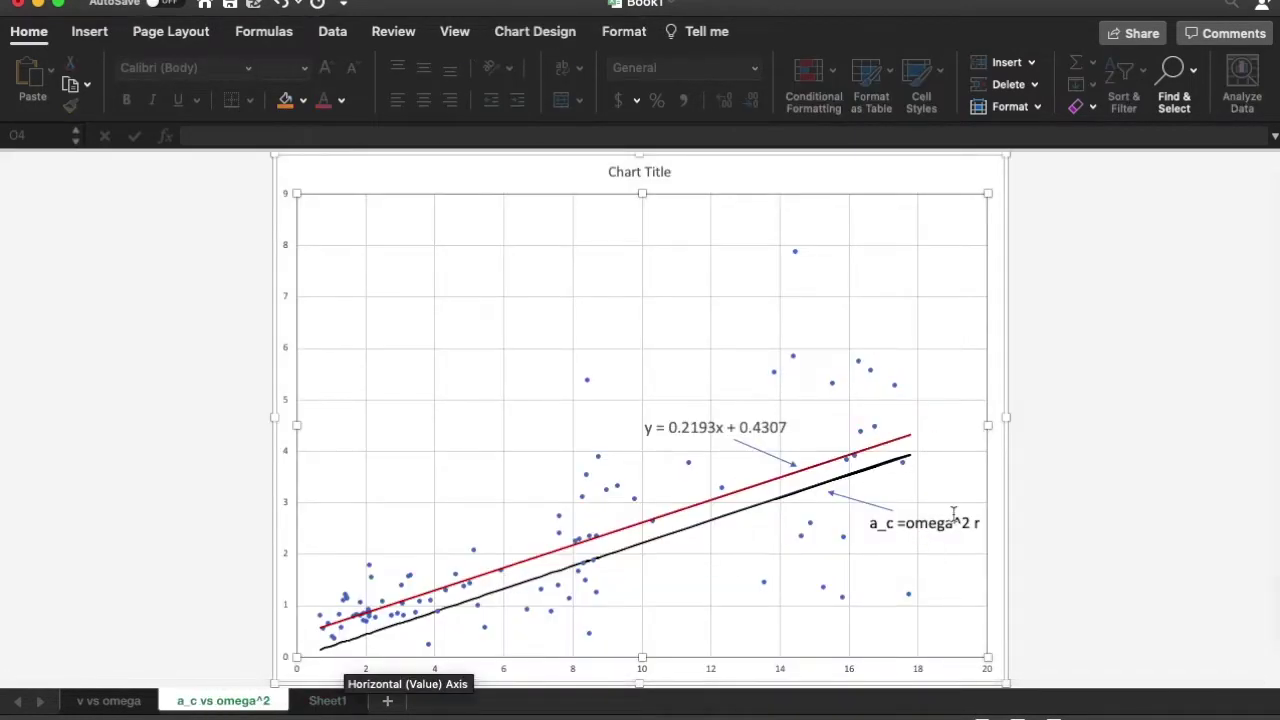